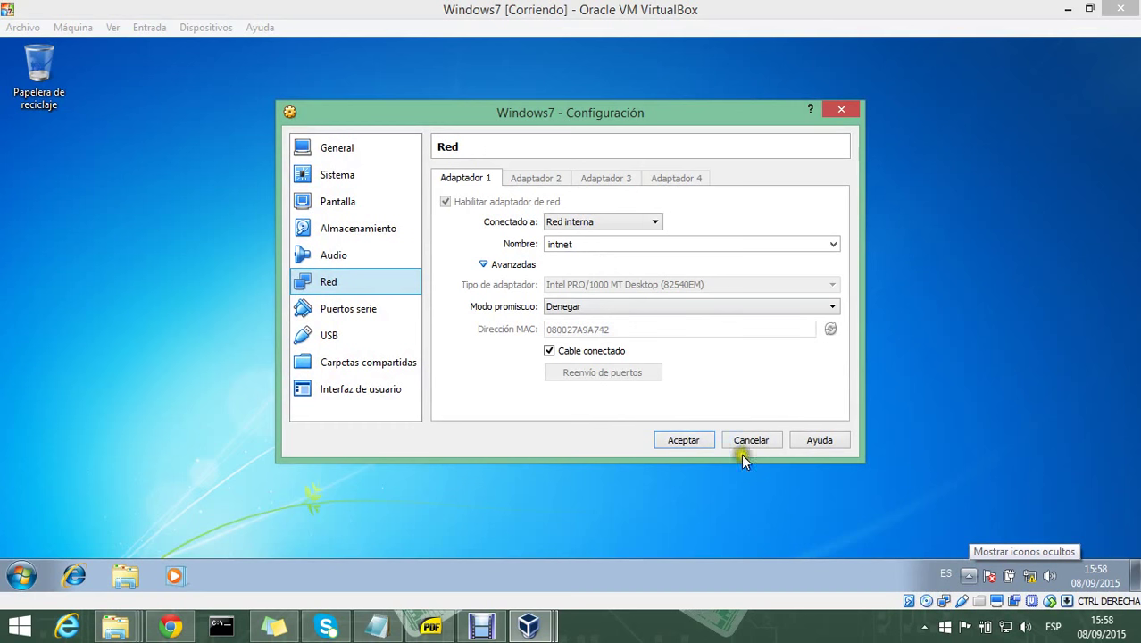
Dismiss the Windows7 machine's network settings, switch to the 2008R2 virtual machine and open its network adapter connections
left_click(754, 439)
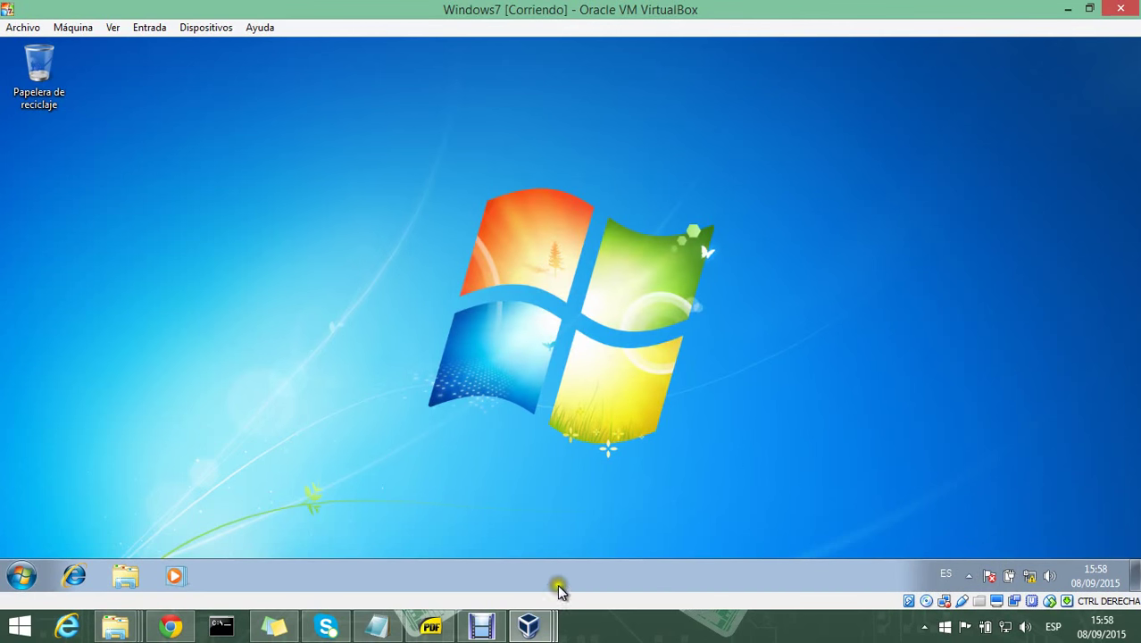
mouse_move(540, 628)
left_click(728, 554)
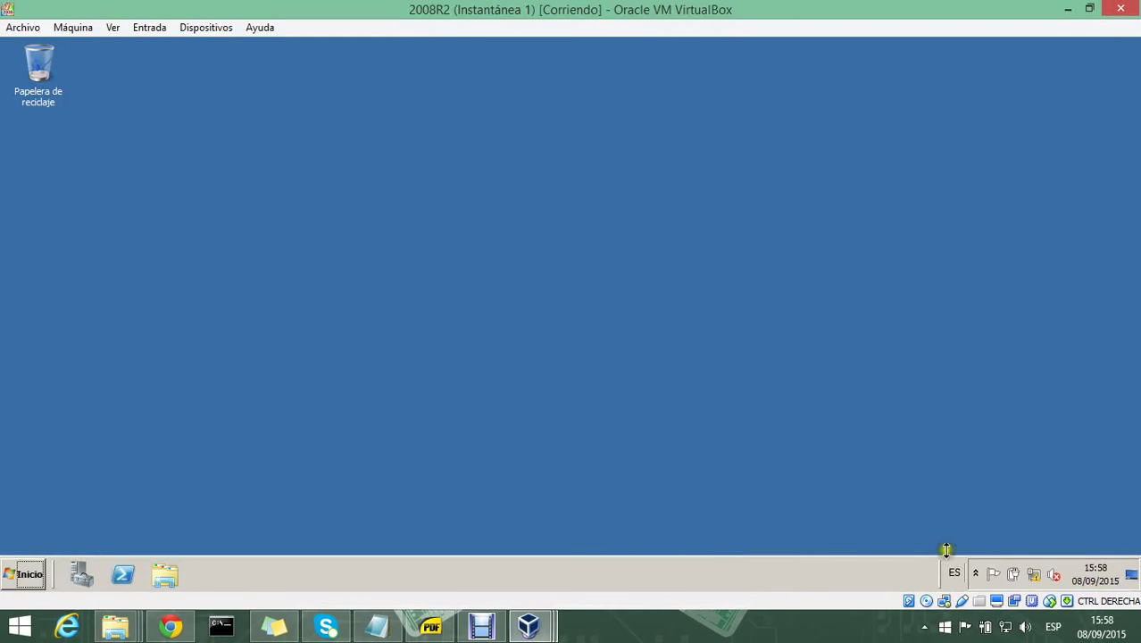
right_click(1032, 572)
left_click(1034, 566)
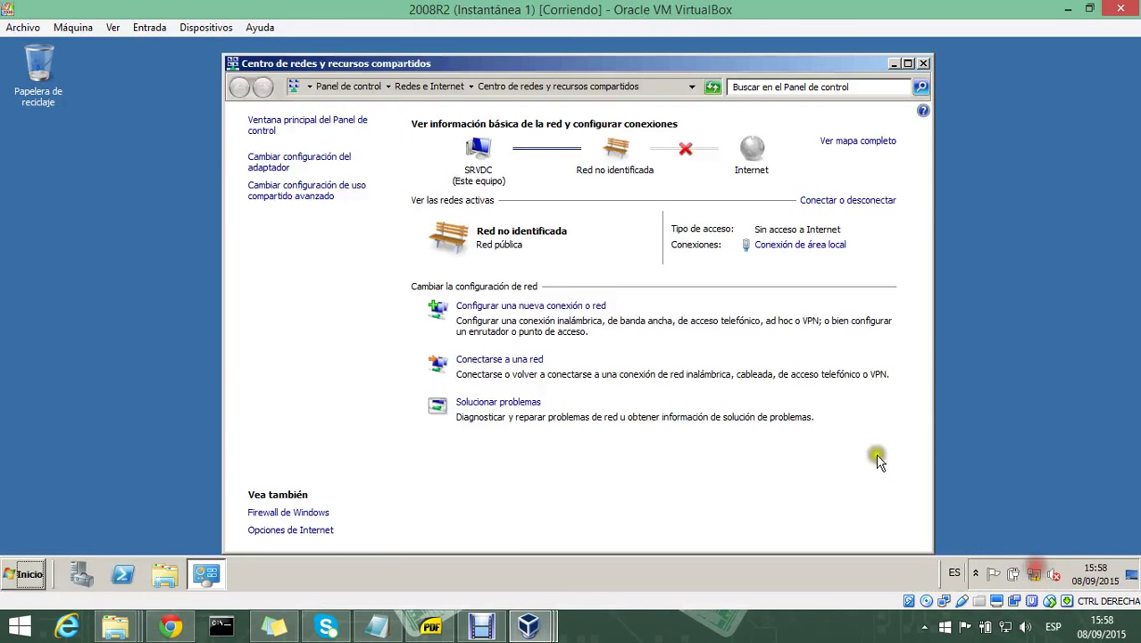
left_click(278, 162)
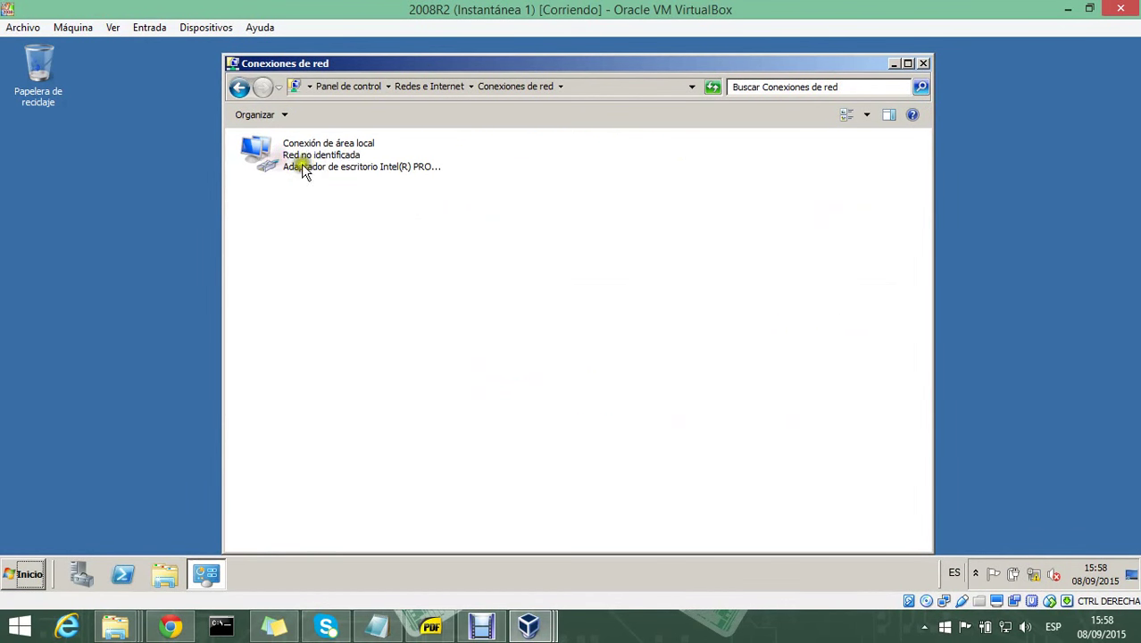
Review the TCP/IPv4 properties of the server's Conexión de área local, leaving them unchanged
left_click(311, 154)
right_click(312, 155)
left_click(383, 289)
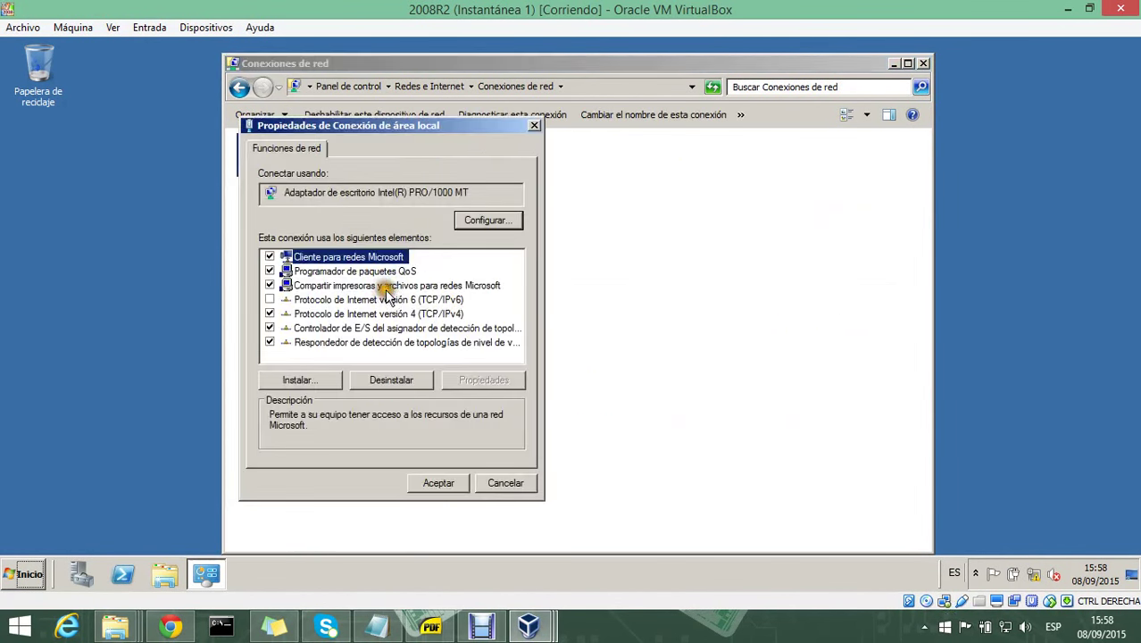
left_click(431, 314)
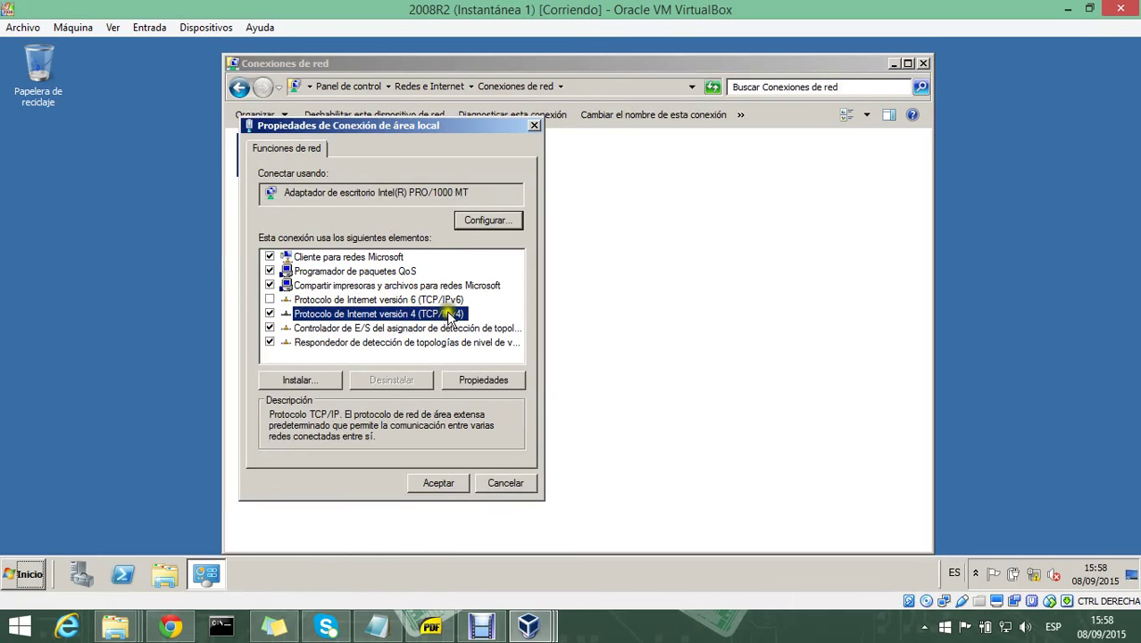
left_click(478, 381)
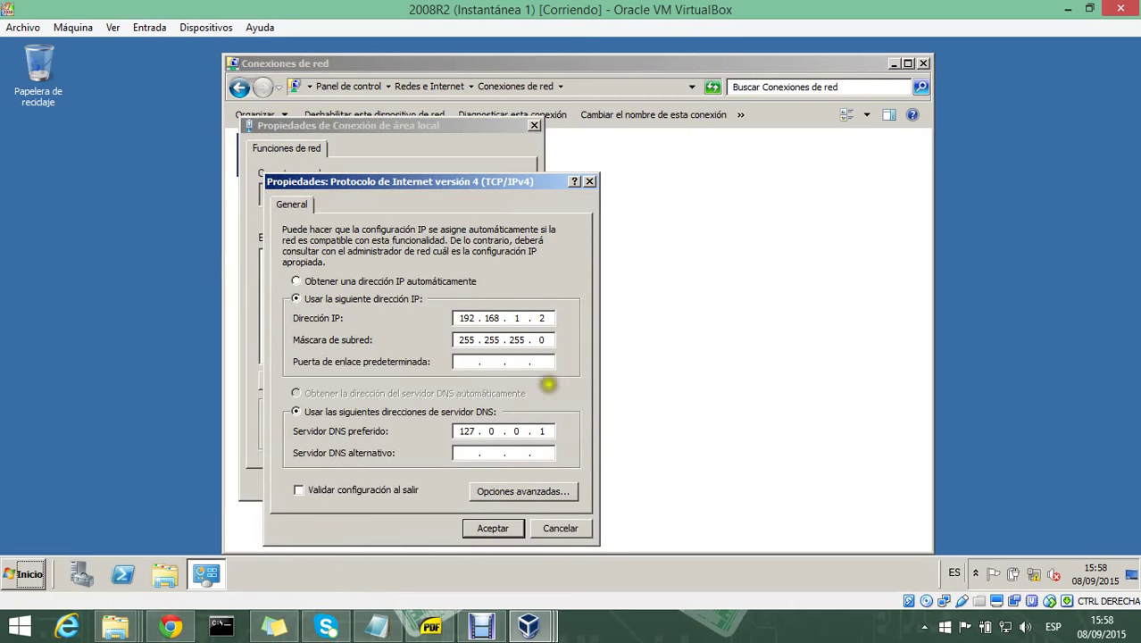
left_click(561, 528)
left_click(510, 482)
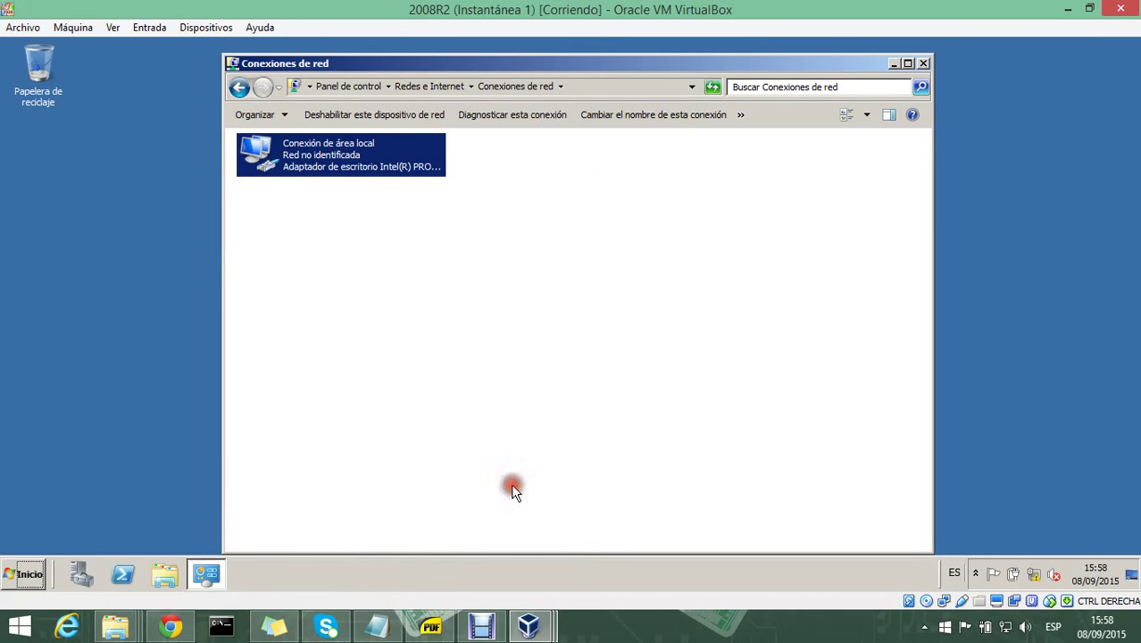
Switch to the Windows7 virtual machine and open the properties of its Conexión de área local
mouse_move(529, 625)
left_click(559, 546)
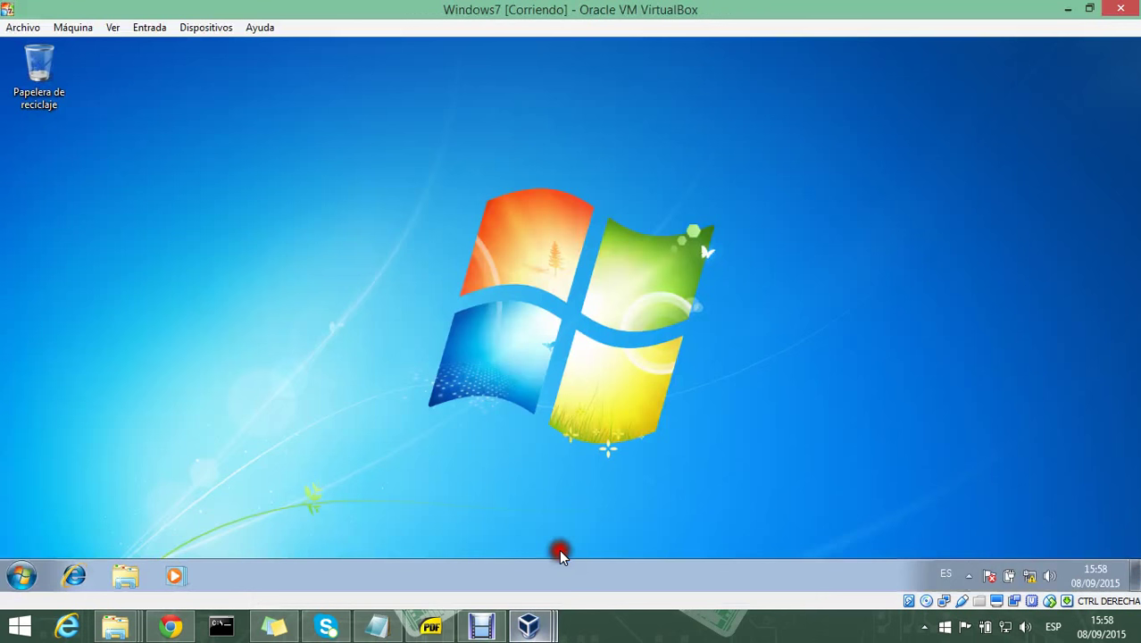
right_click(1029, 576)
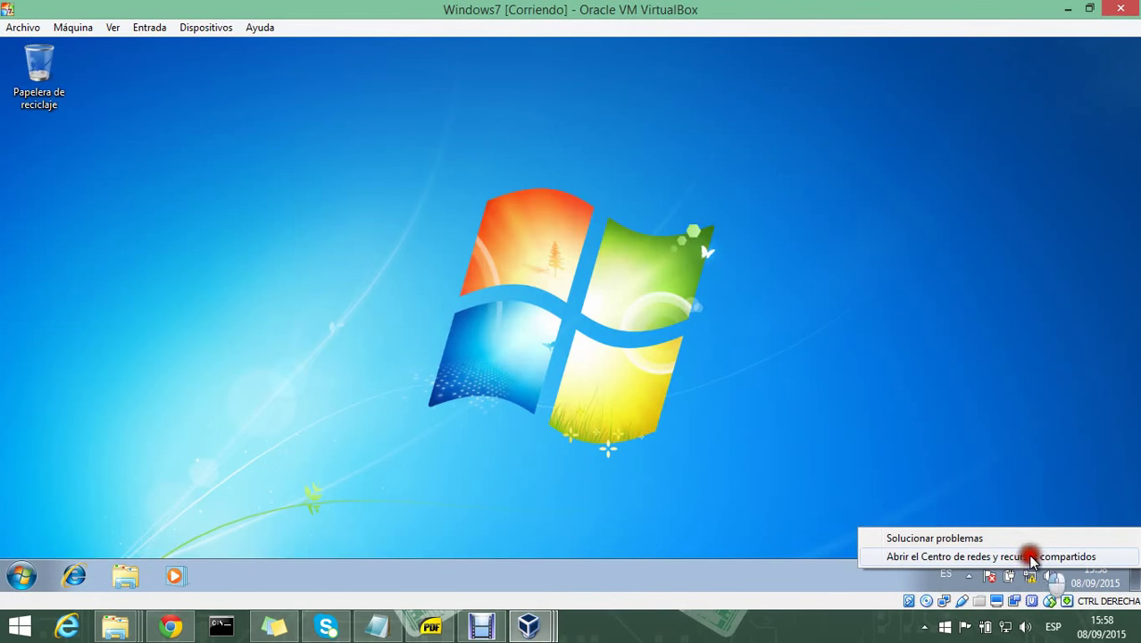
left_click(1027, 552)
left_click(311, 174)
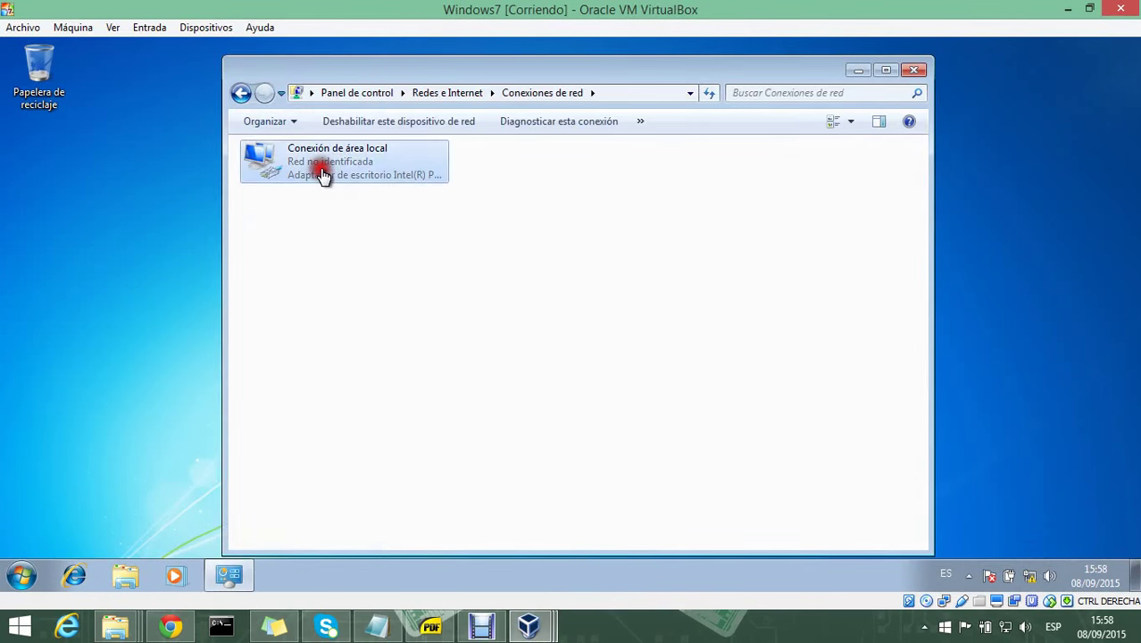
right_click(322, 171)
left_click(397, 329)
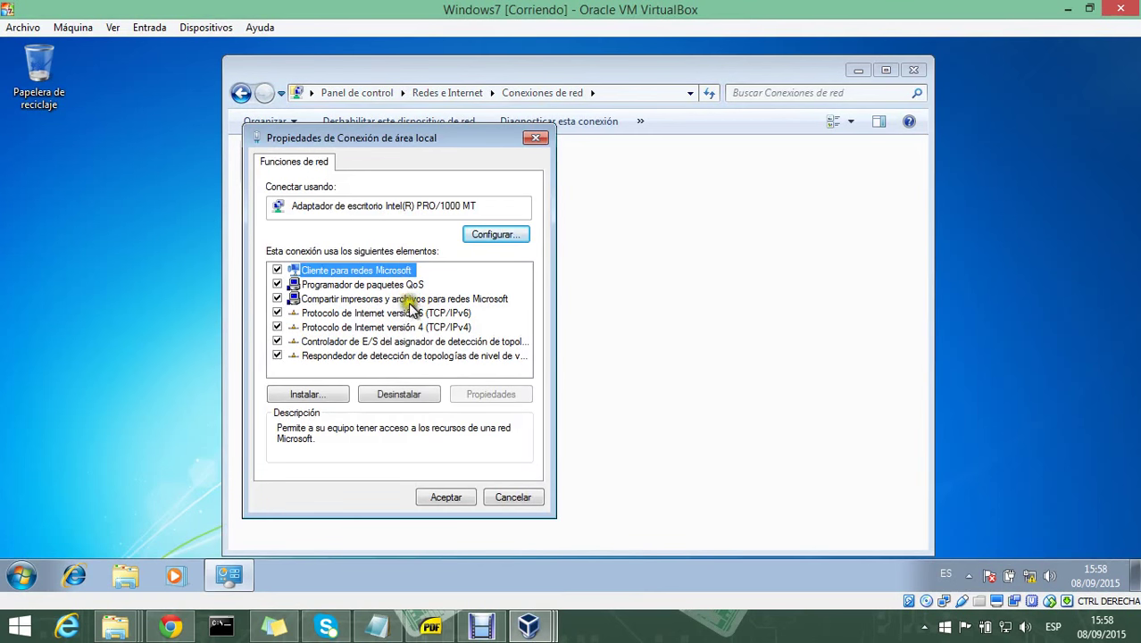
Disable TCP/IPv6 on the connection, review its TCP/IPv4 properties, accept both dialogs and close the network connections window
left_click(277, 312)
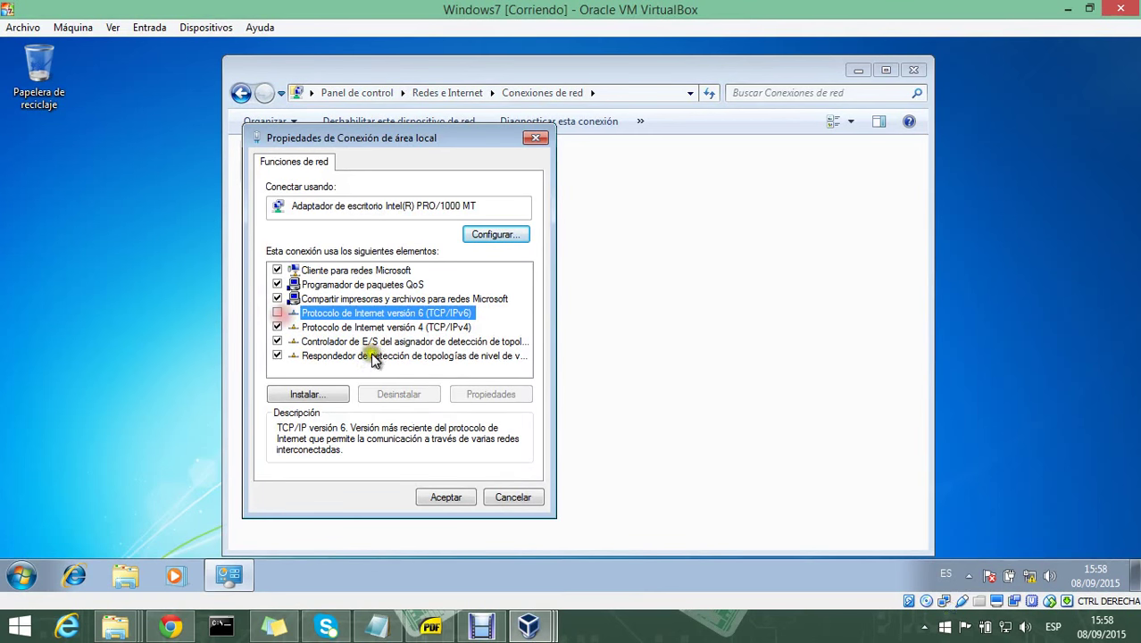
left_click(428, 329)
left_click(487, 393)
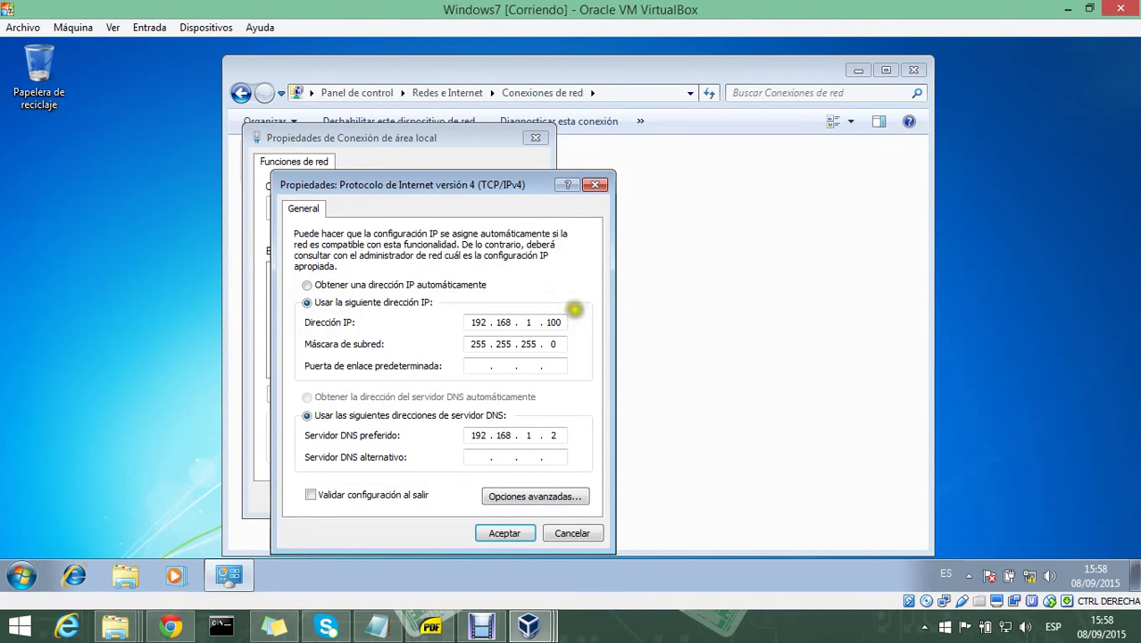
left_click(505, 533)
left_click(453, 496)
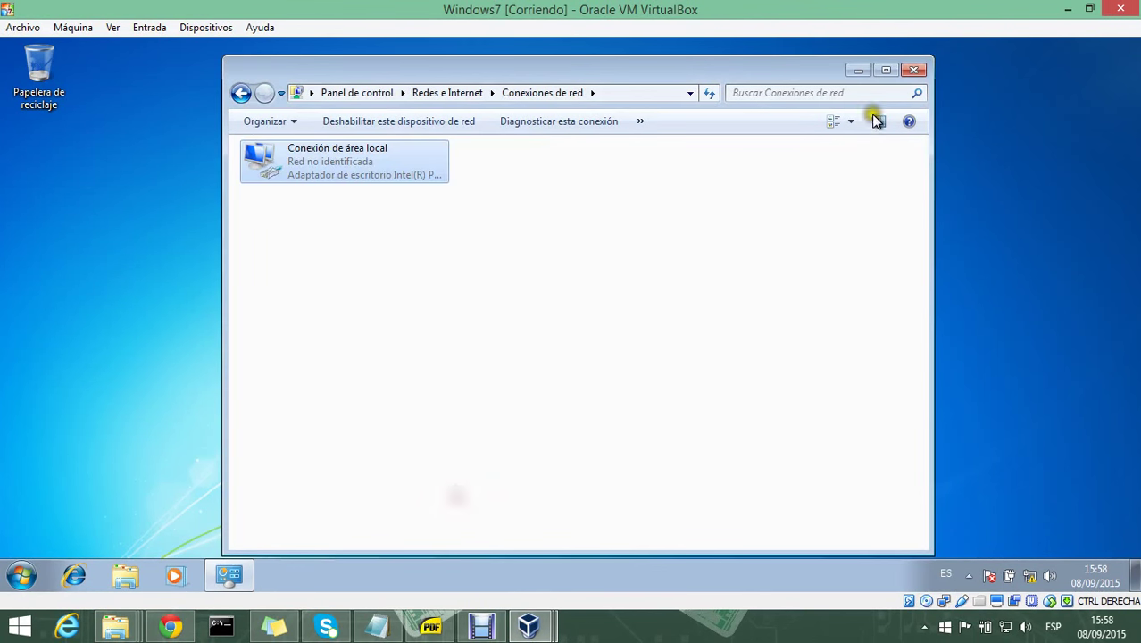
left_click(915, 71)
Open a command prompt on the Windows7 machine and ping 192.168.1.2
key("super+r")
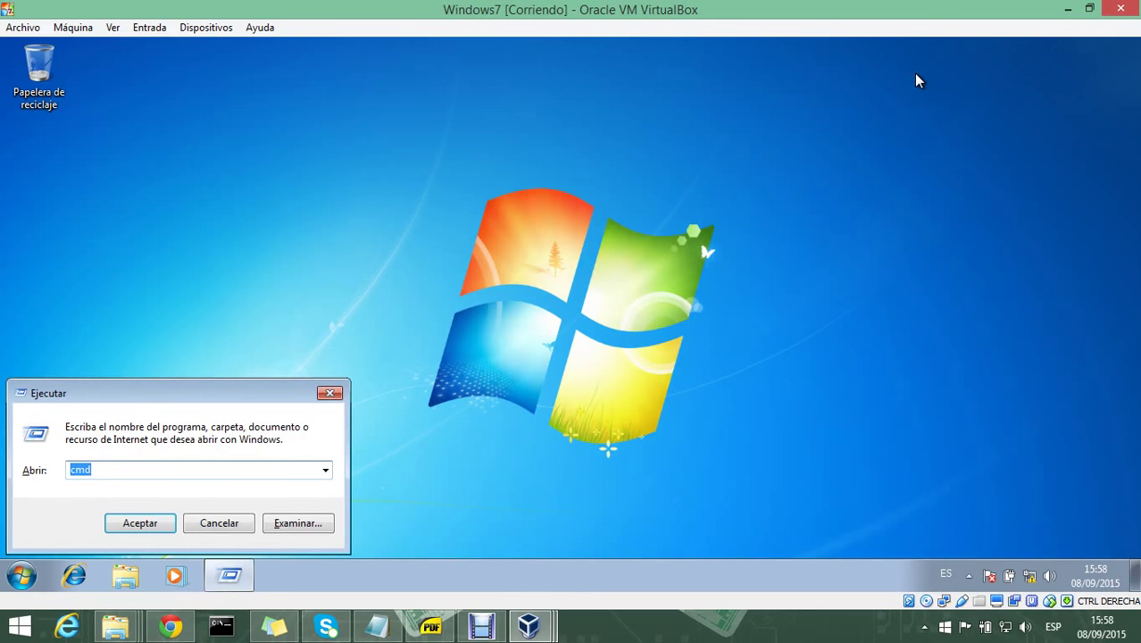
key("Return")
type("ping 192.168.1.2")
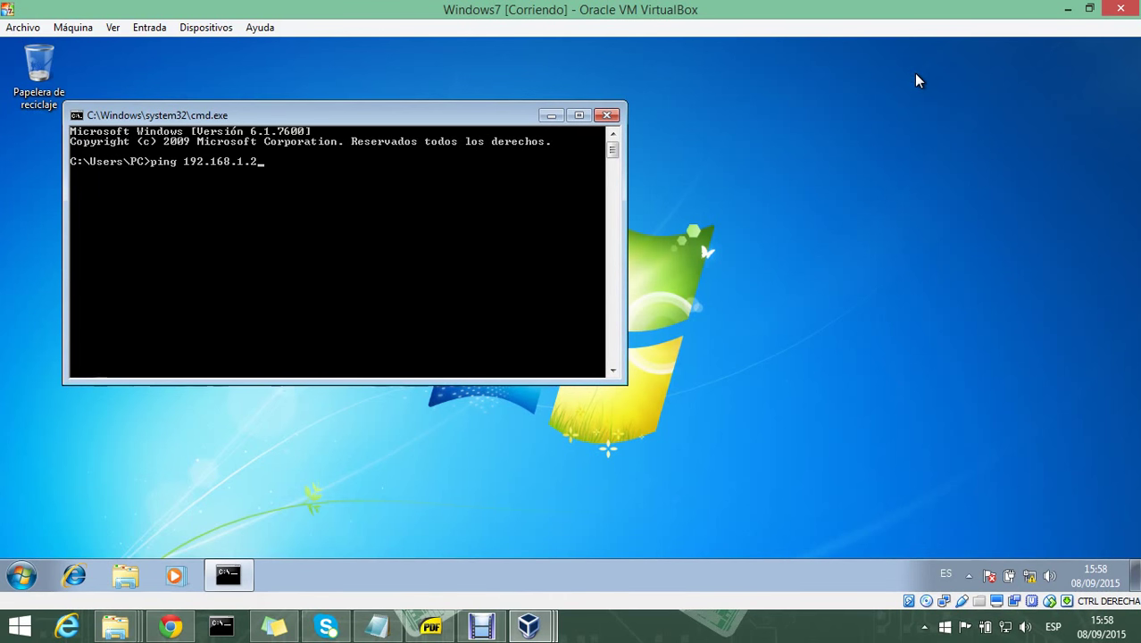
key("Return")
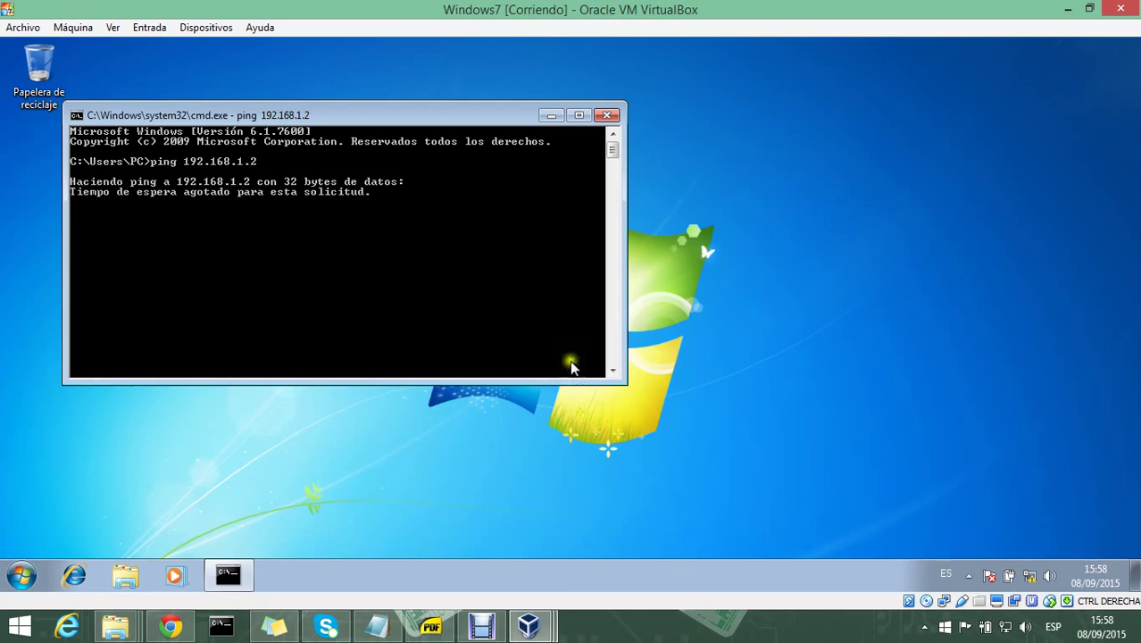
Switch to the 2008R2 virtual machine and open Firewall de Windows by searching for "fire"
left_click(527, 629)
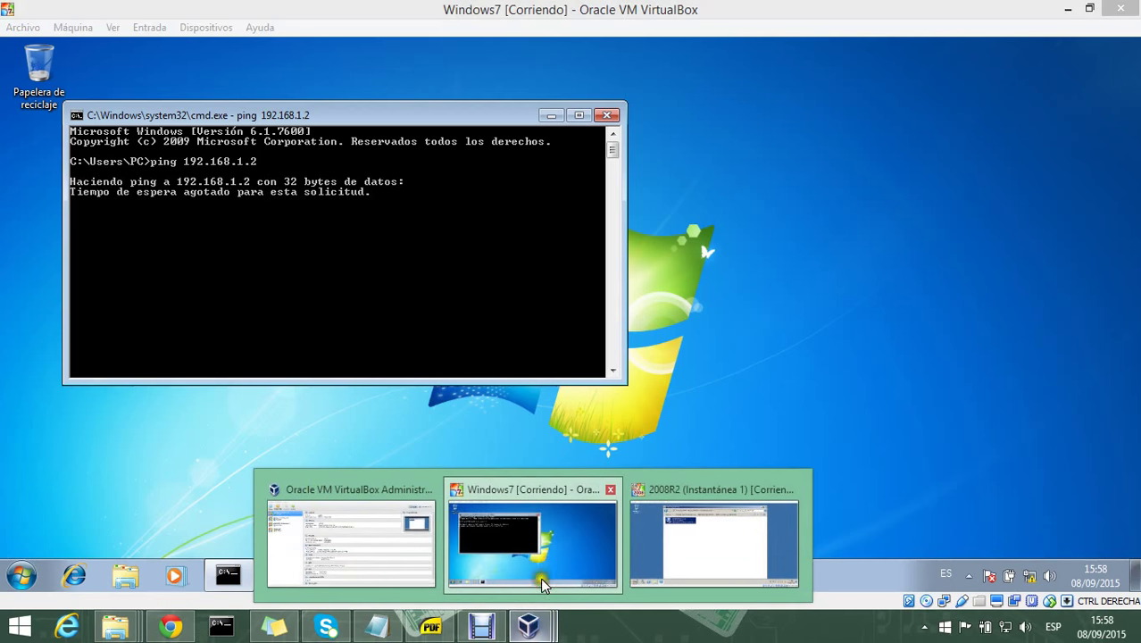
left_click(712, 547)
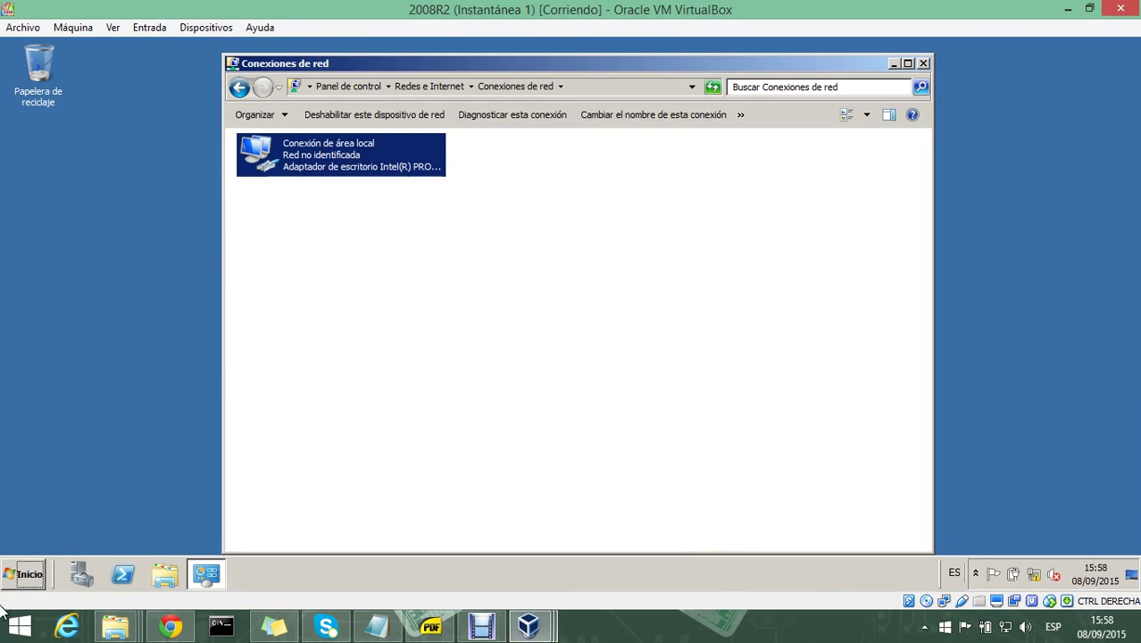
left_click(25, 574)
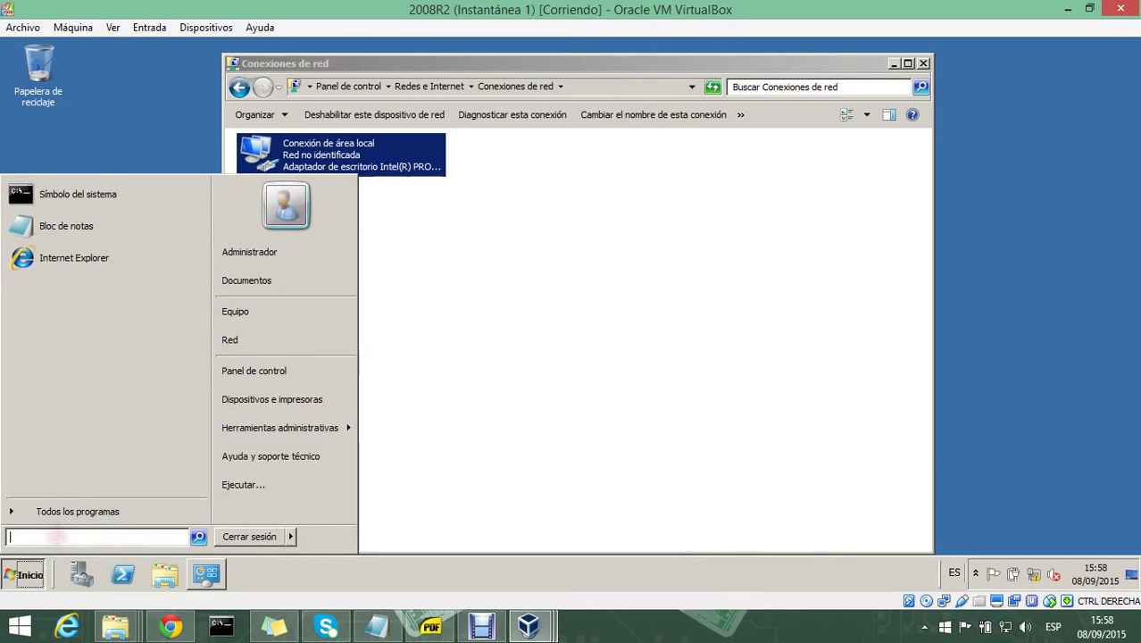
type("fire")
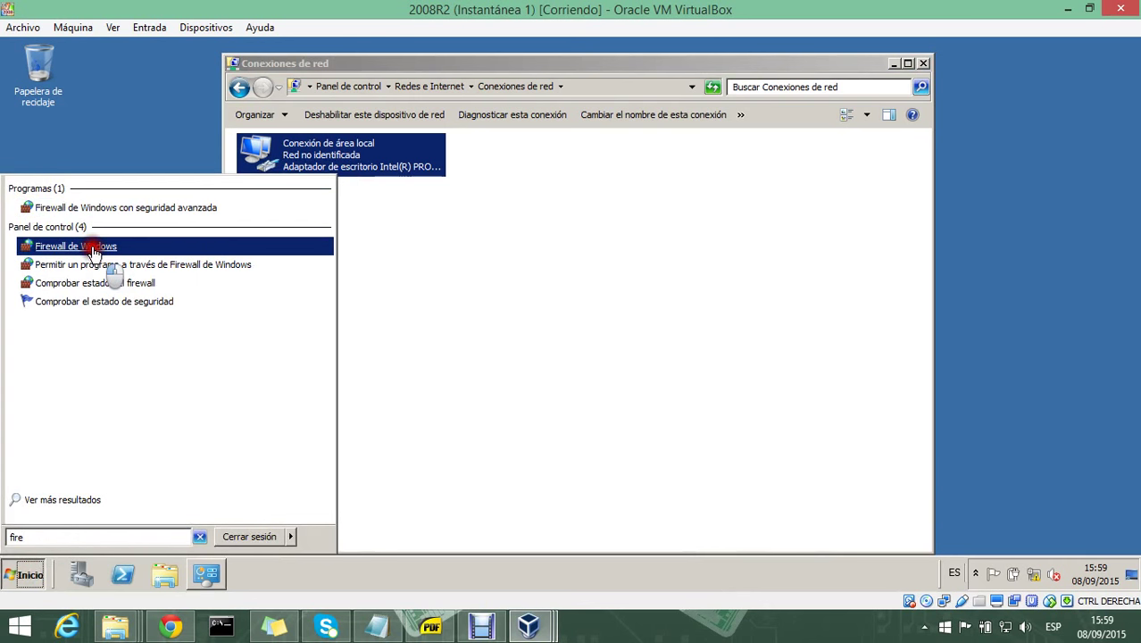
left_click(92, 251)
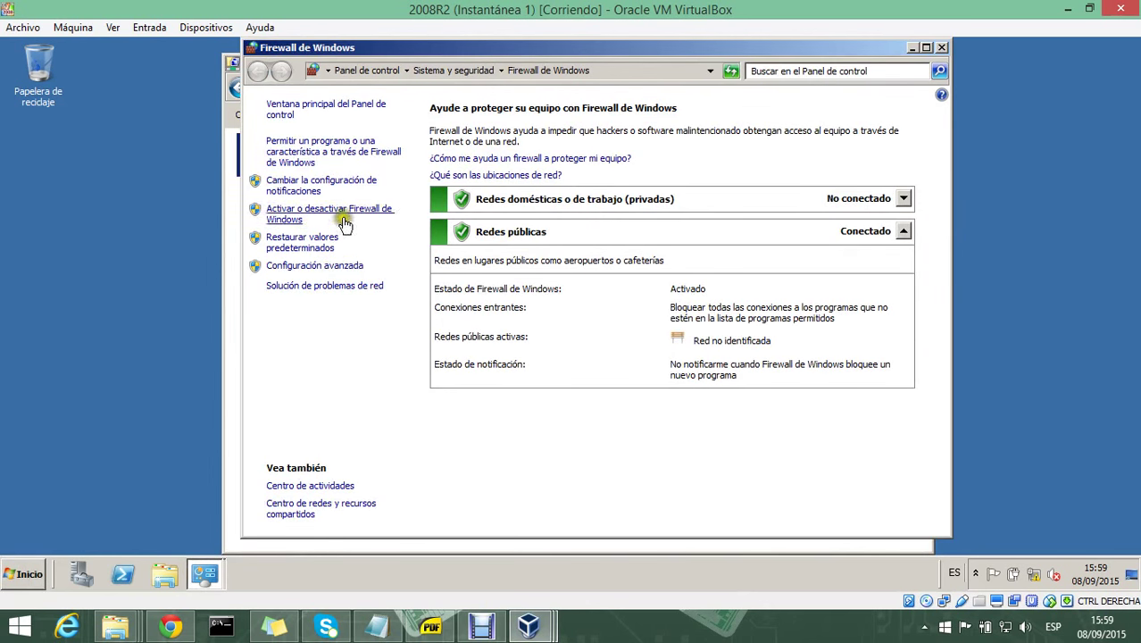
Open the firewall's advanced configuration and display the inbound rules (Reglas de entrada)
left_click(348, 182)
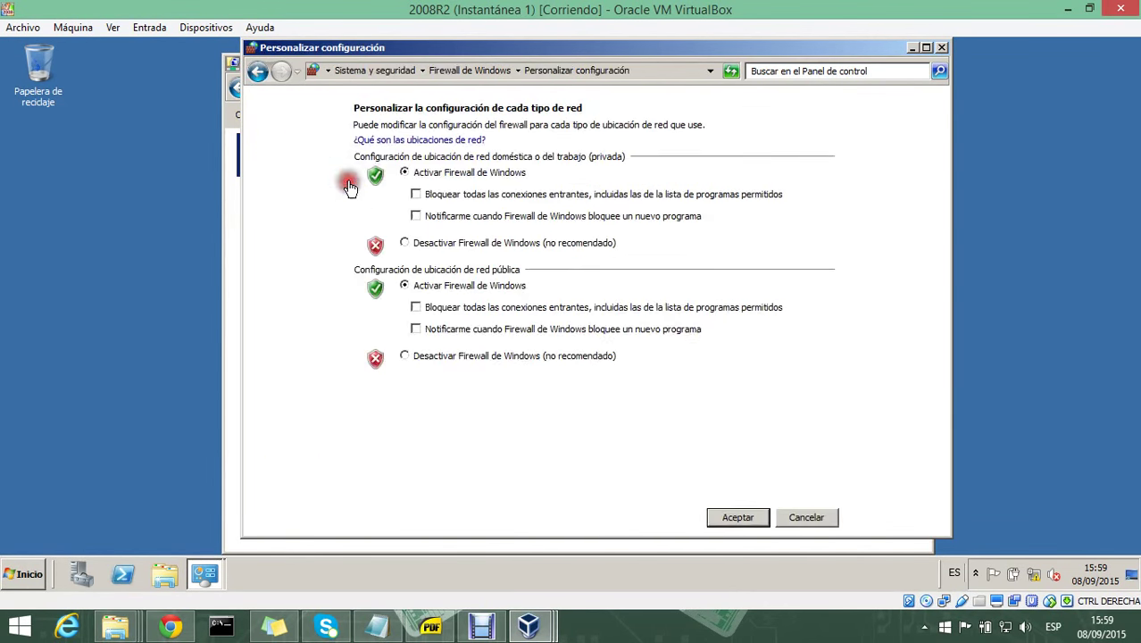
left_click(262, 74)
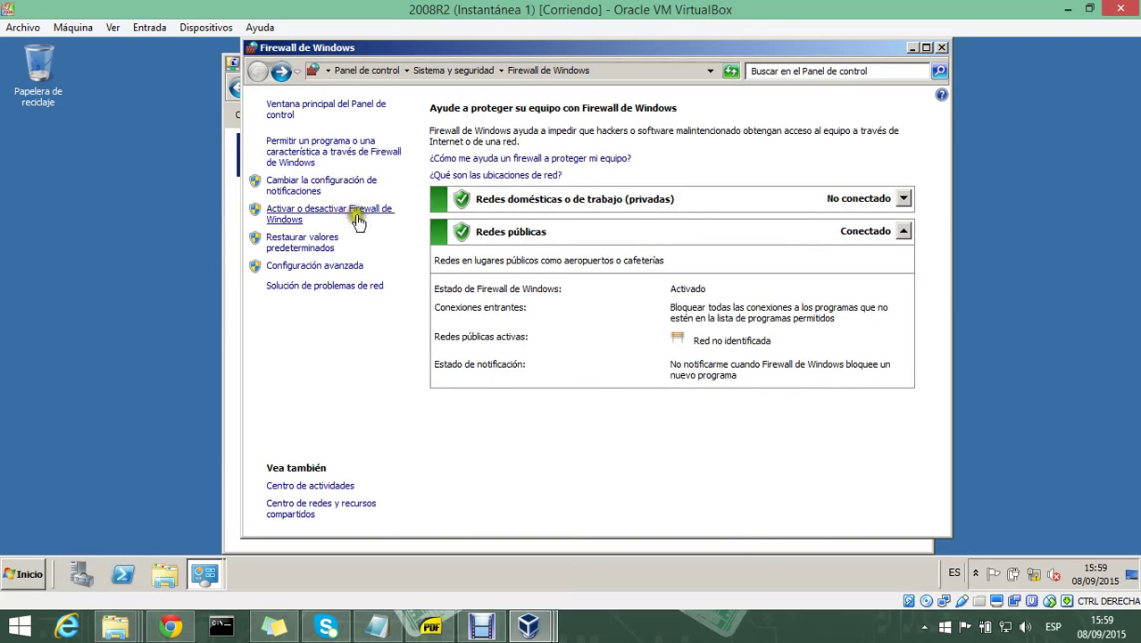
left_click(357, 265)
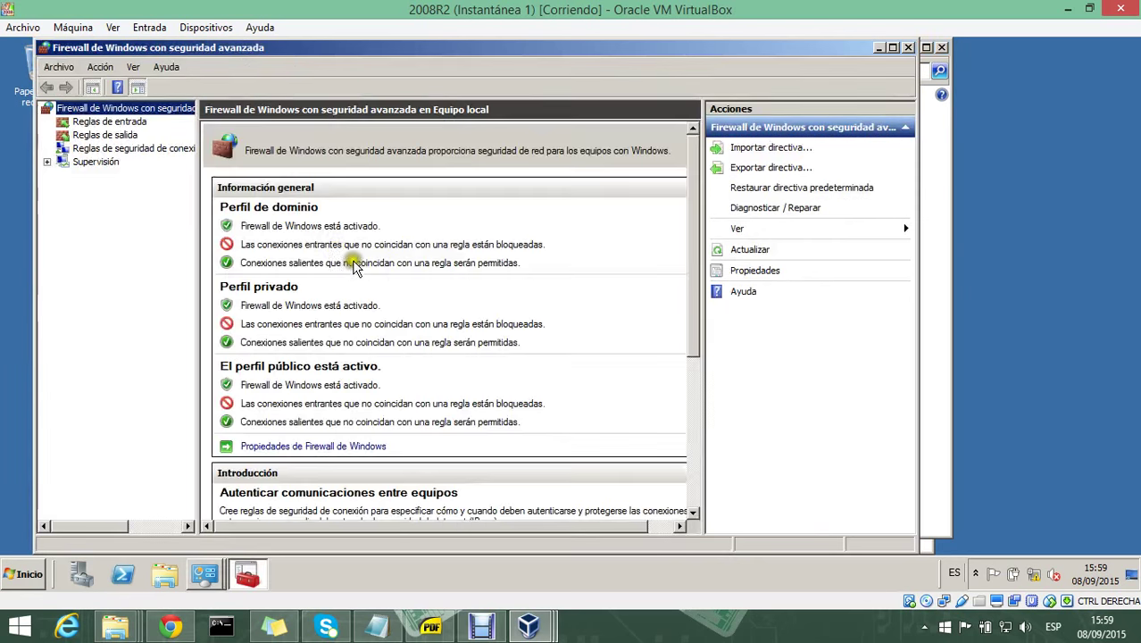
left_click(103, 122)
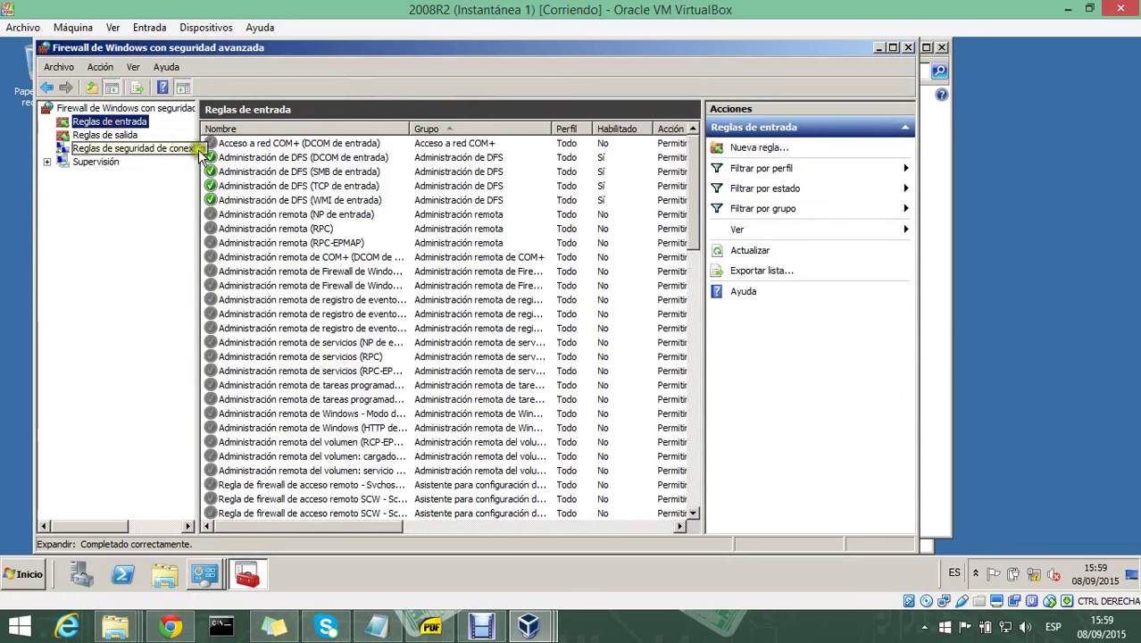
right_click(477, 219)
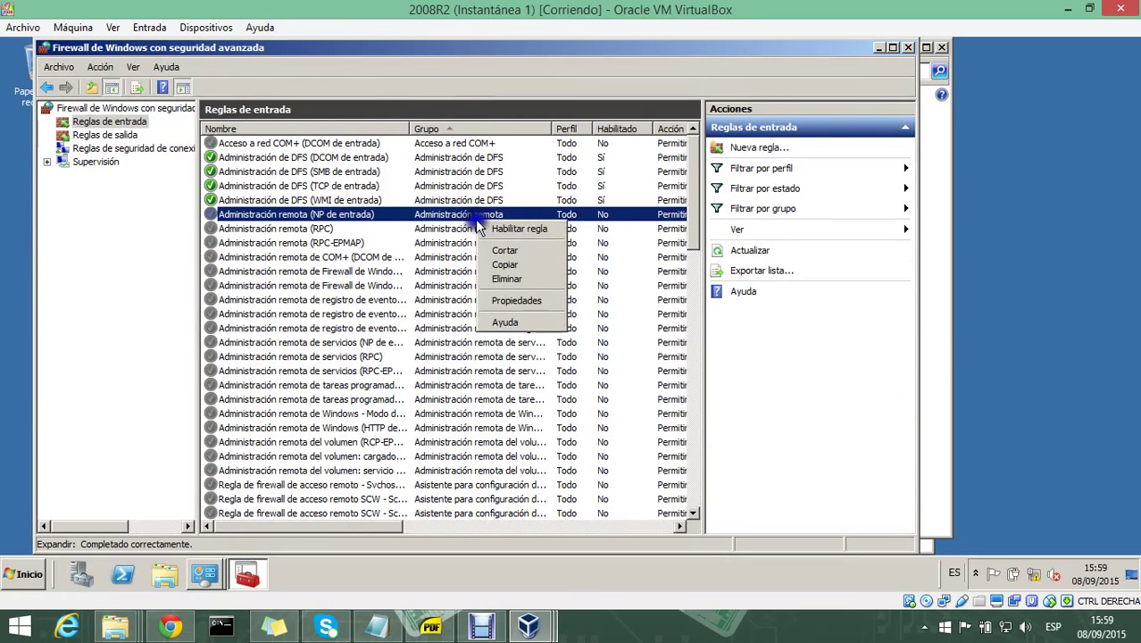
Start a new inbound rule of type Personalizada, keeping it applied to all programs and services
right_click(109, 123)
left_click(143, 132)
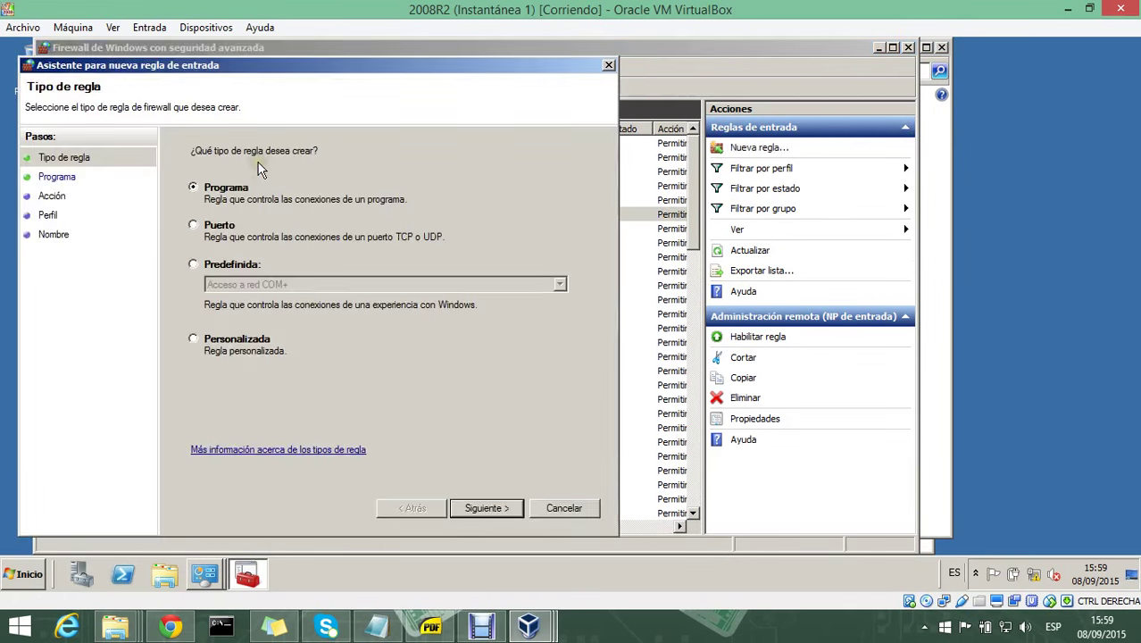
left_click(255, 341)
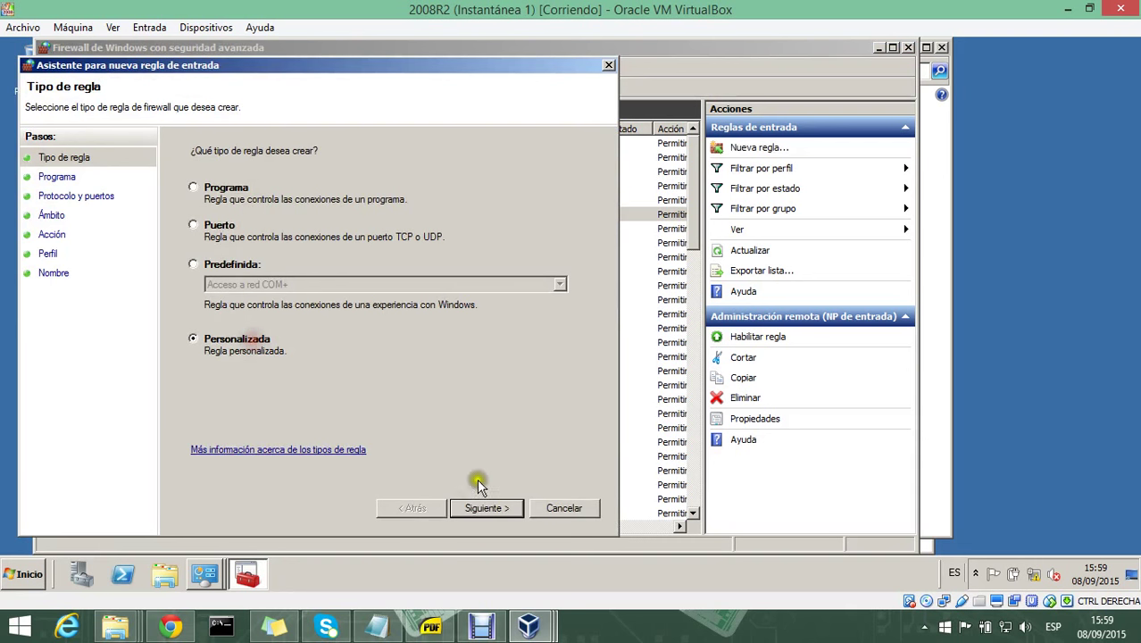
left_click(486, 507)
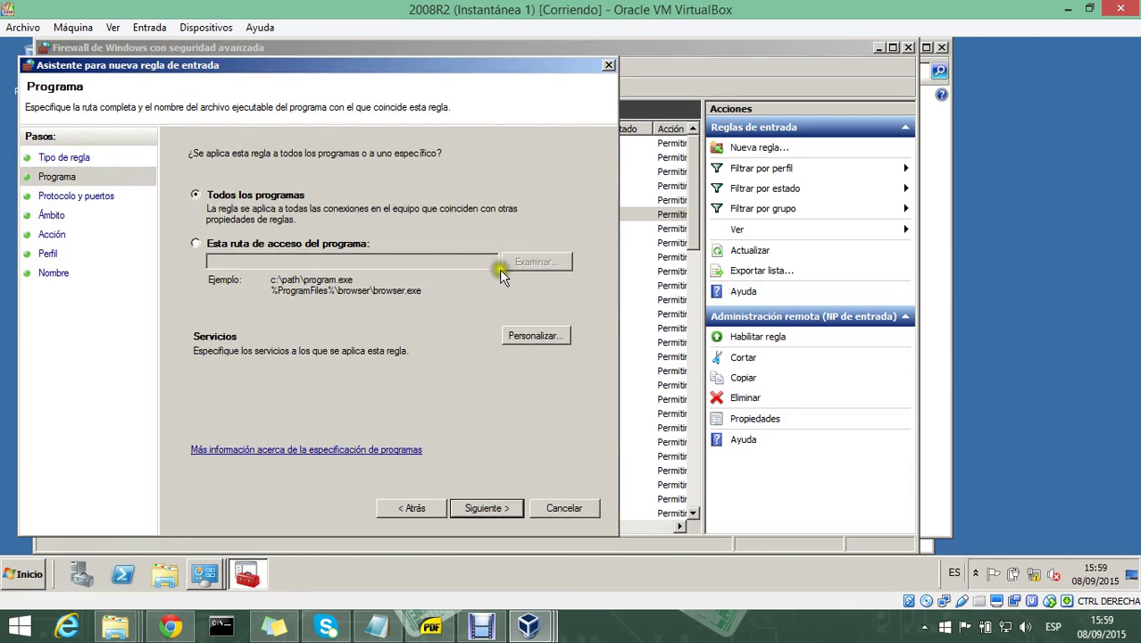
left_click(535, 336)
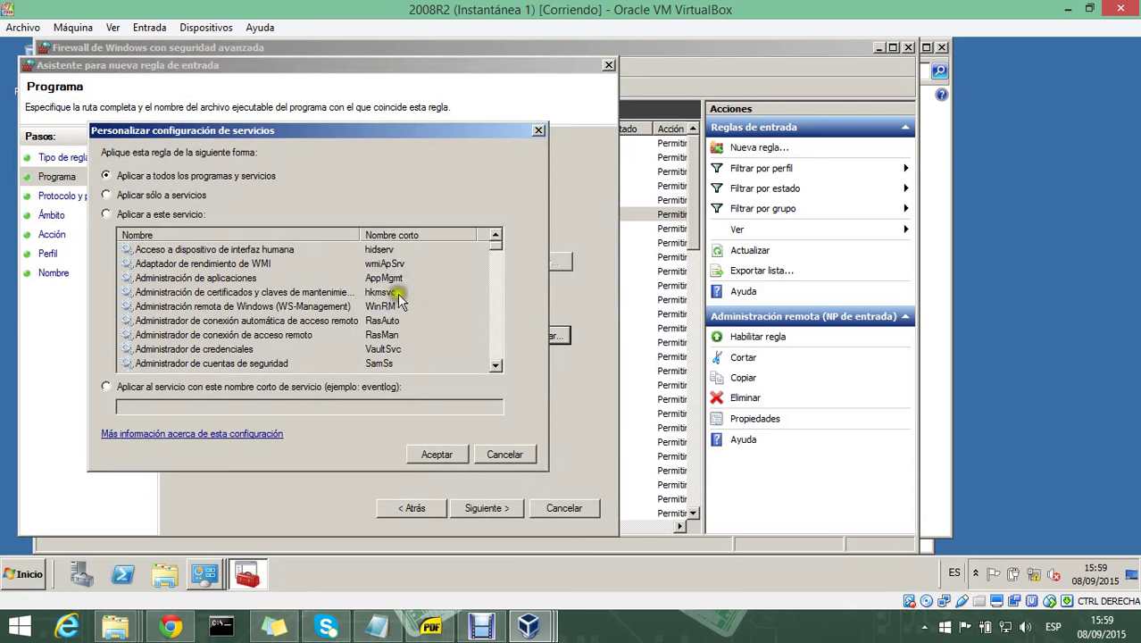
left_click(505, 454)
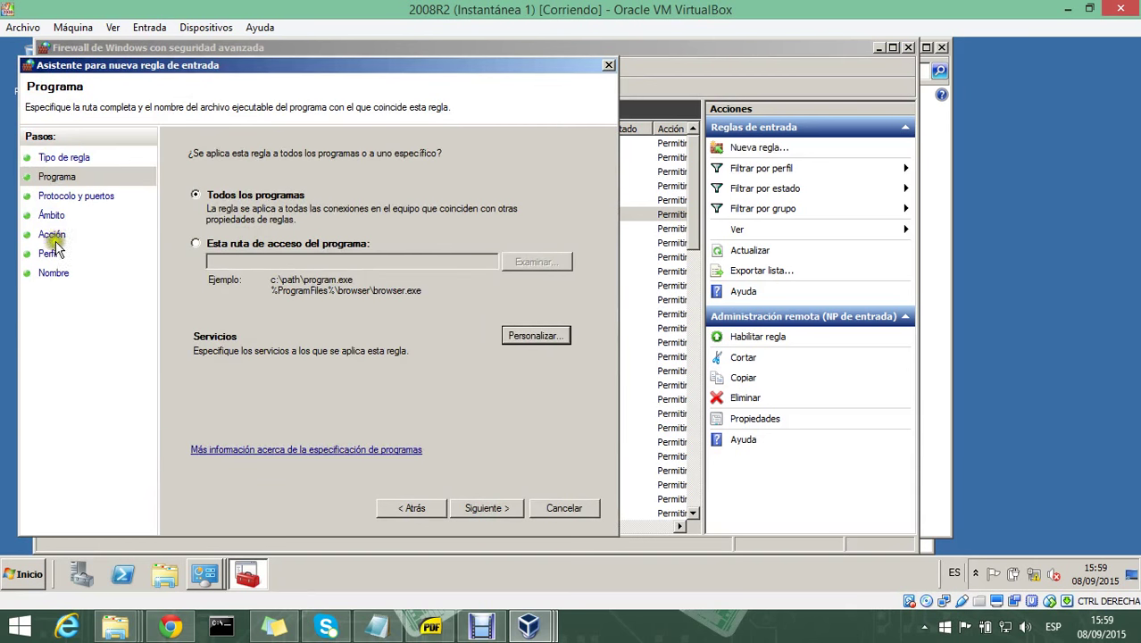
Set the rule's protocol type to ICMPv4 and limit it to the specific ICMP type Petición eco
left_click(78, 200)
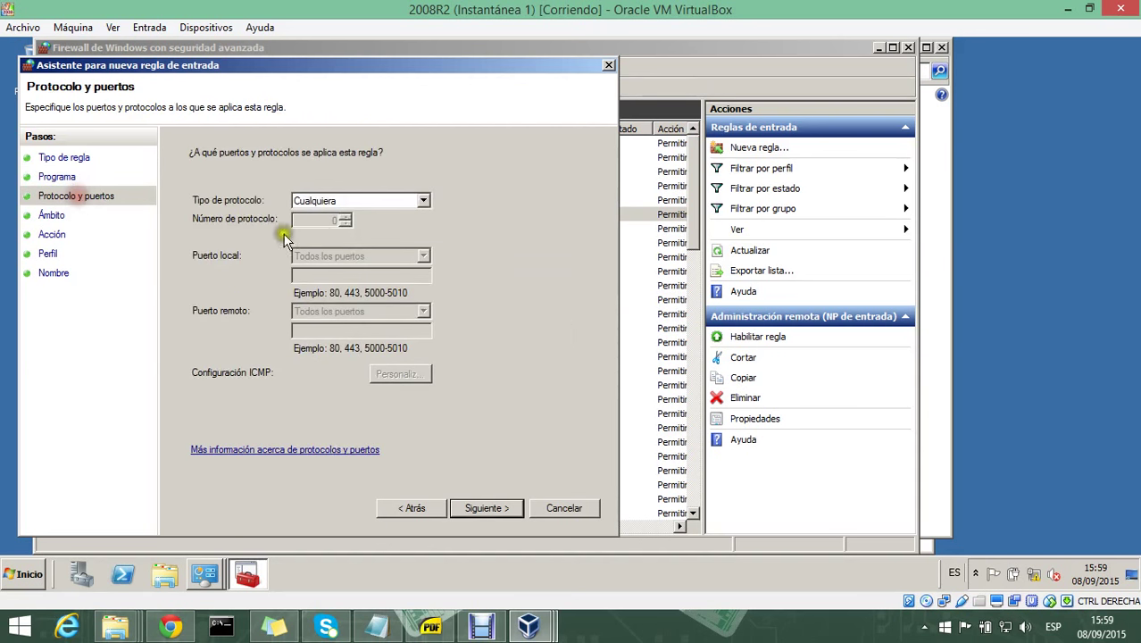
left_click(422, 202)
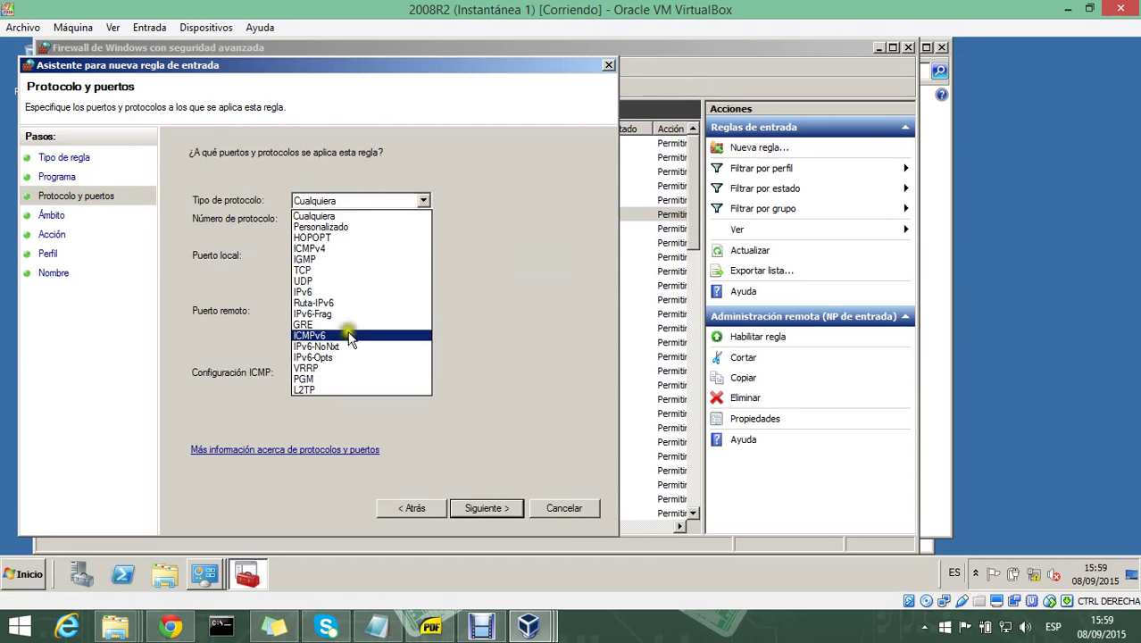
left_click(352, 250)
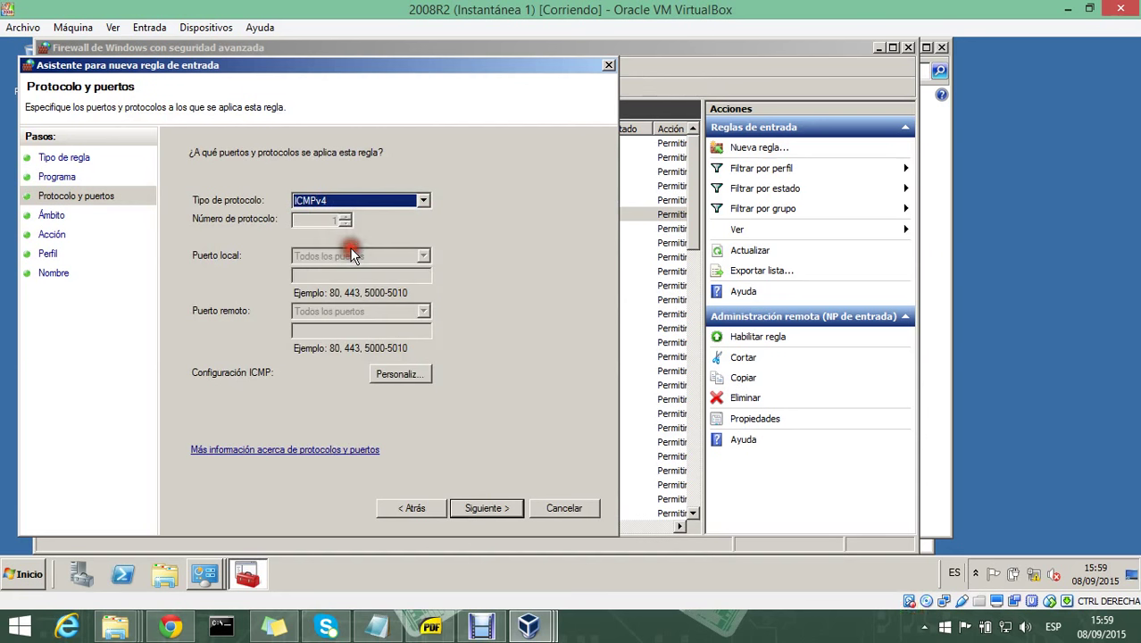
left_click(393, 373)
left_click(181, 232)
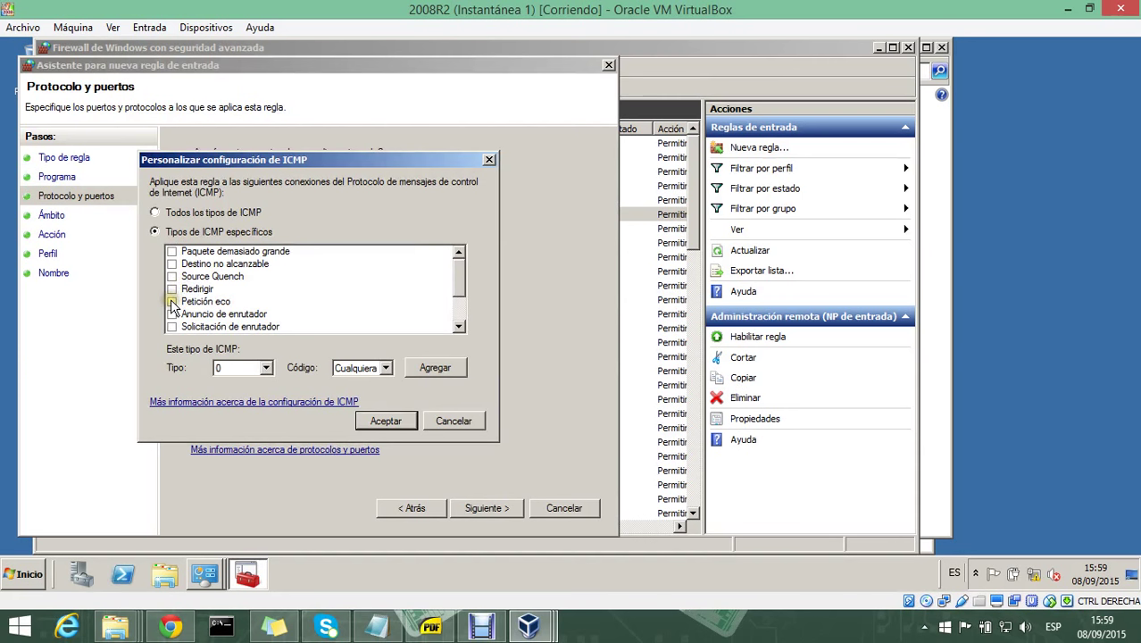
left_click(172, 303)
left_click(373, 422)
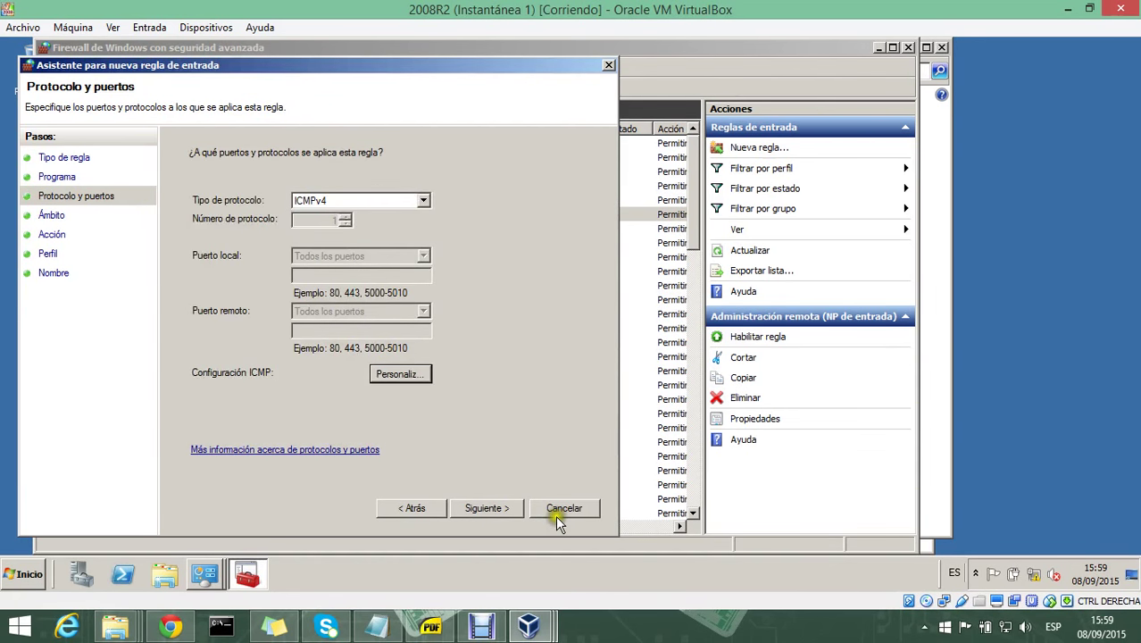
Finish the rule for any IP address, allowing the connection in all profiles, name it "icmp permit", and close the Firewall de Windows window
left_click(485, 511)
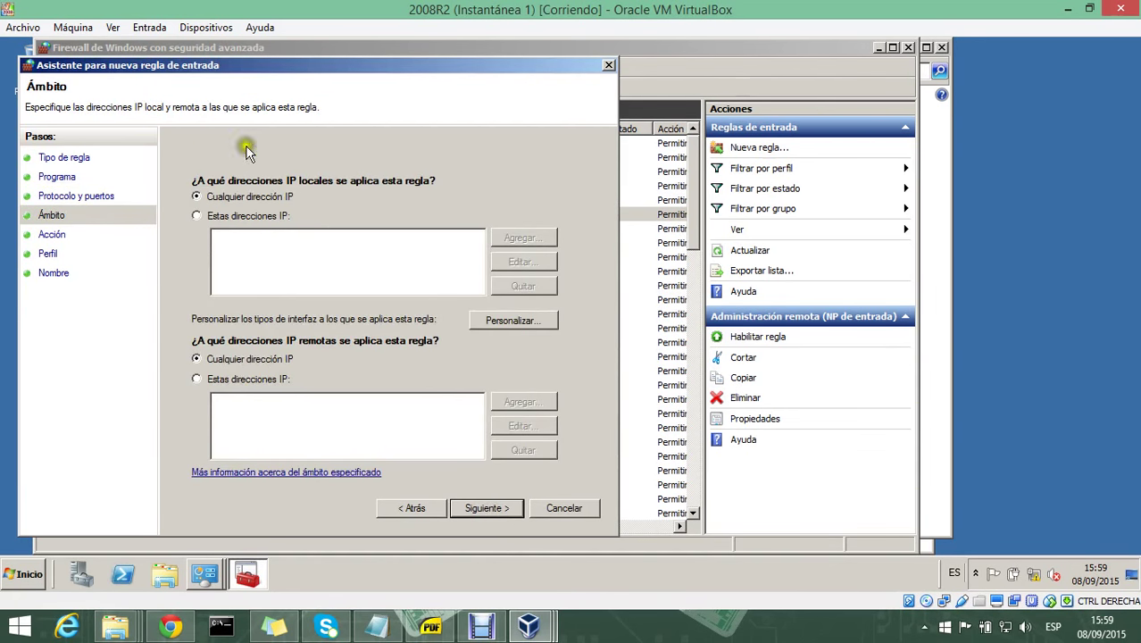
left_click(495, 509)
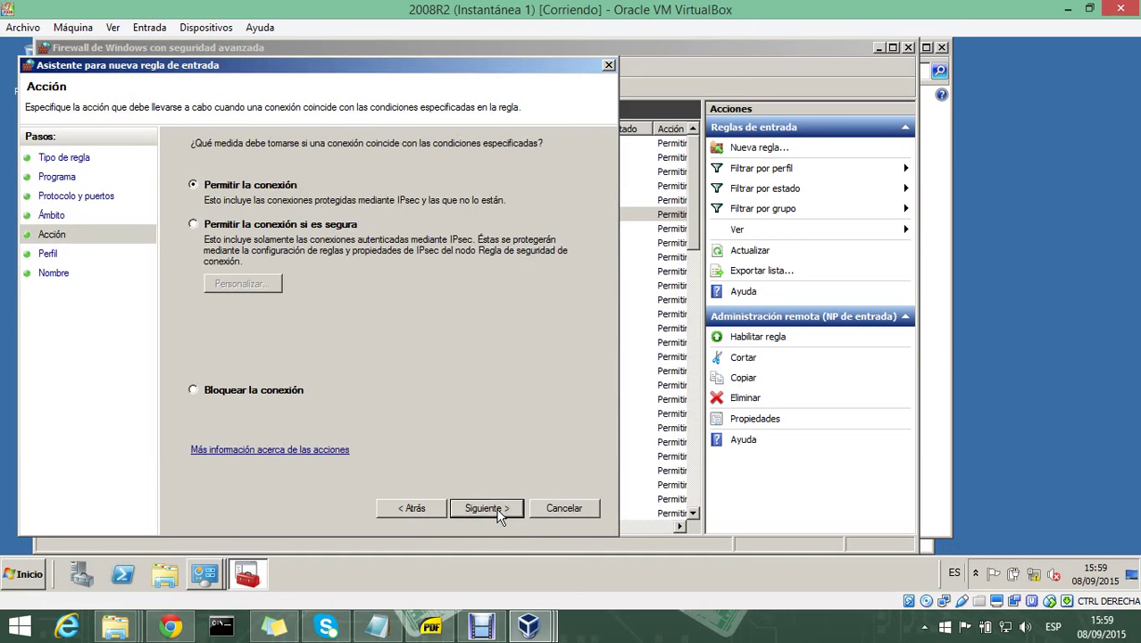
left_click(498, 511)
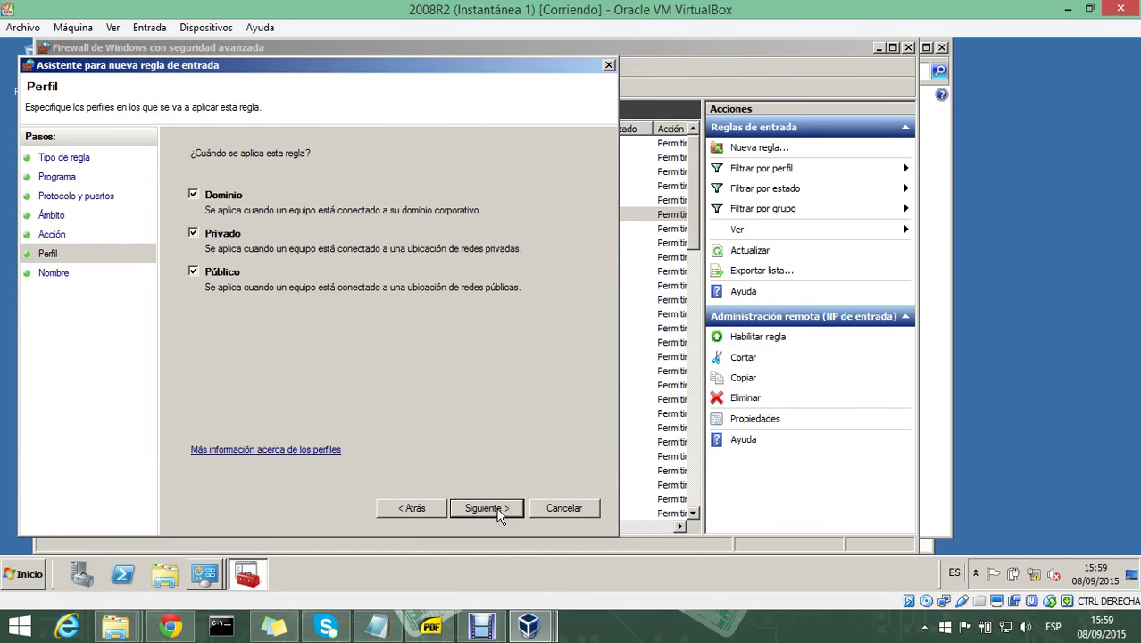
left_click(499, 511)
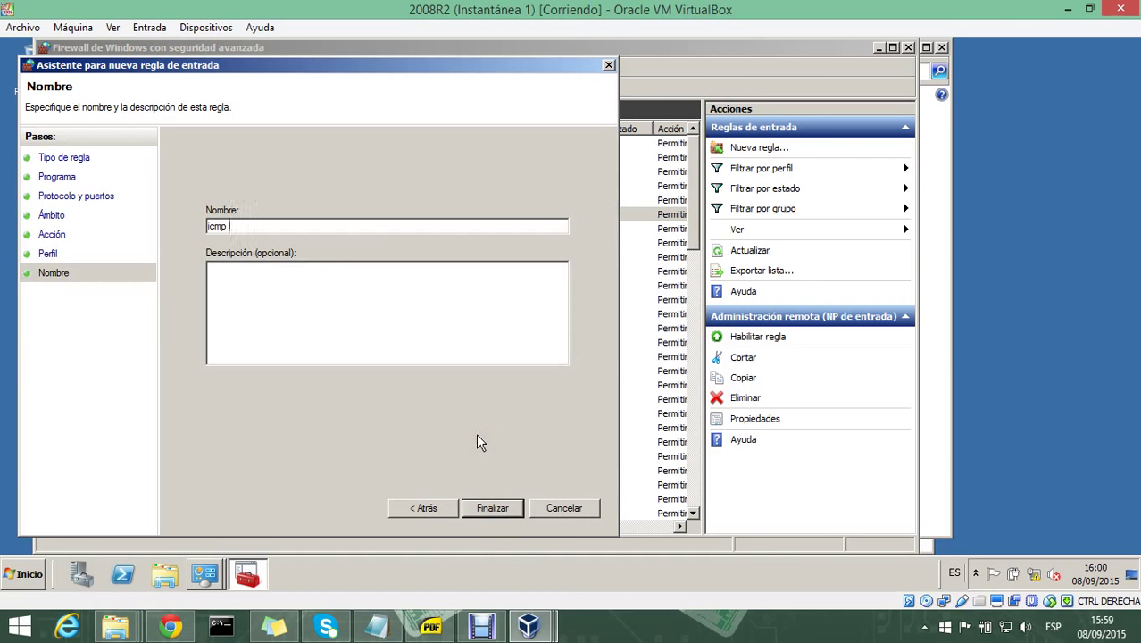
left_click(500, 511)
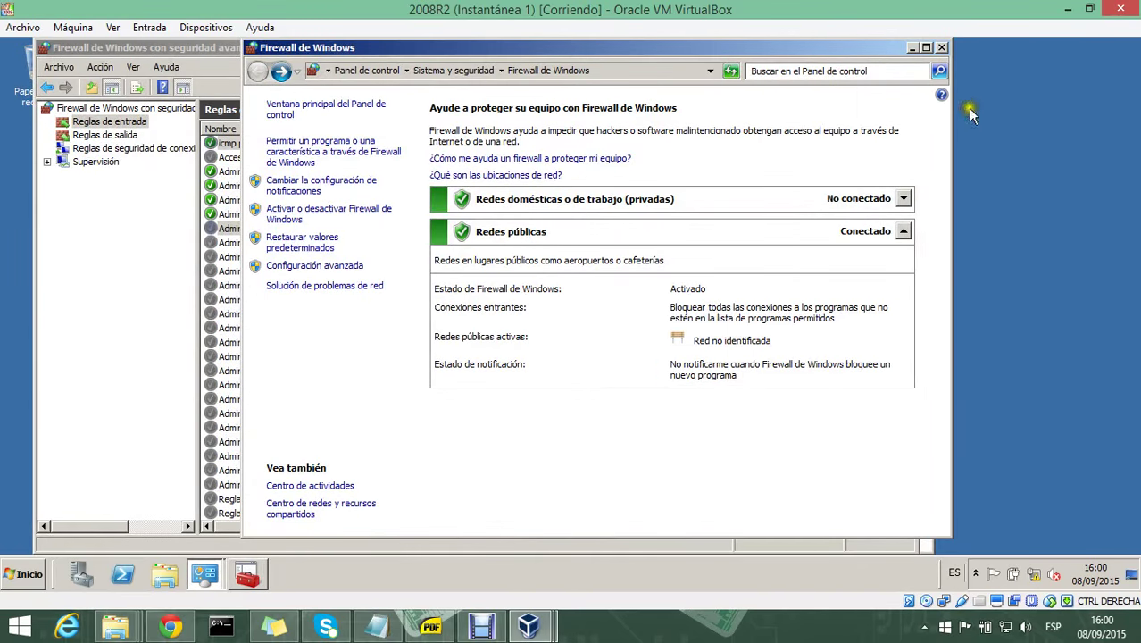
left_click(941, 49)
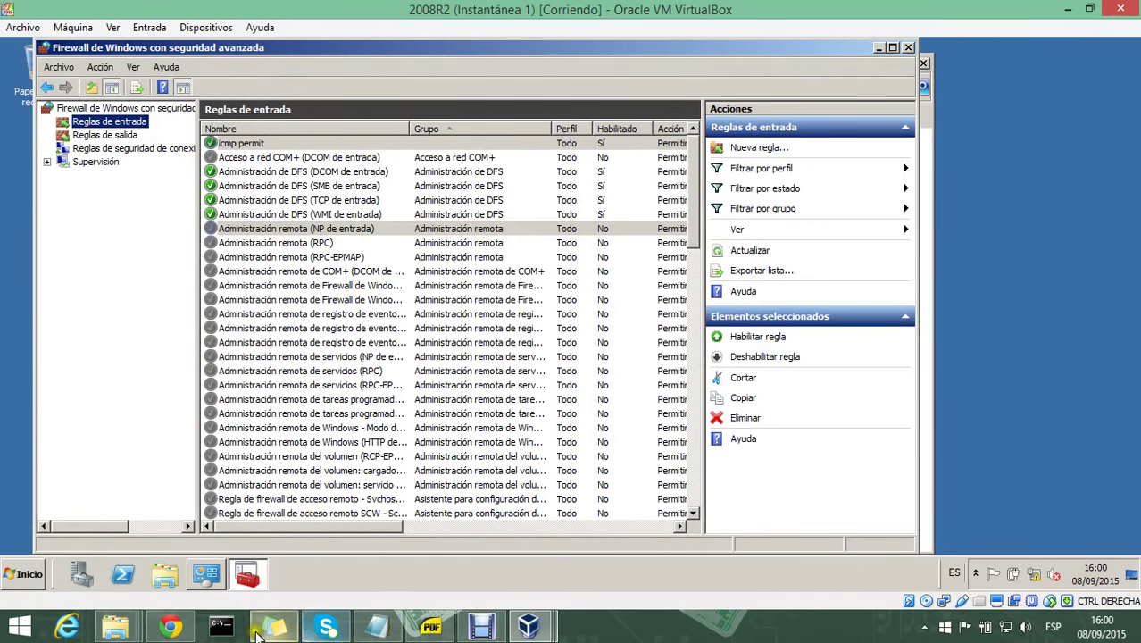
Switch to the Windows7 virtual machine and repeat the ping to 192.168.1.2
mouse_move(527, 628)
left_click(581, 514)
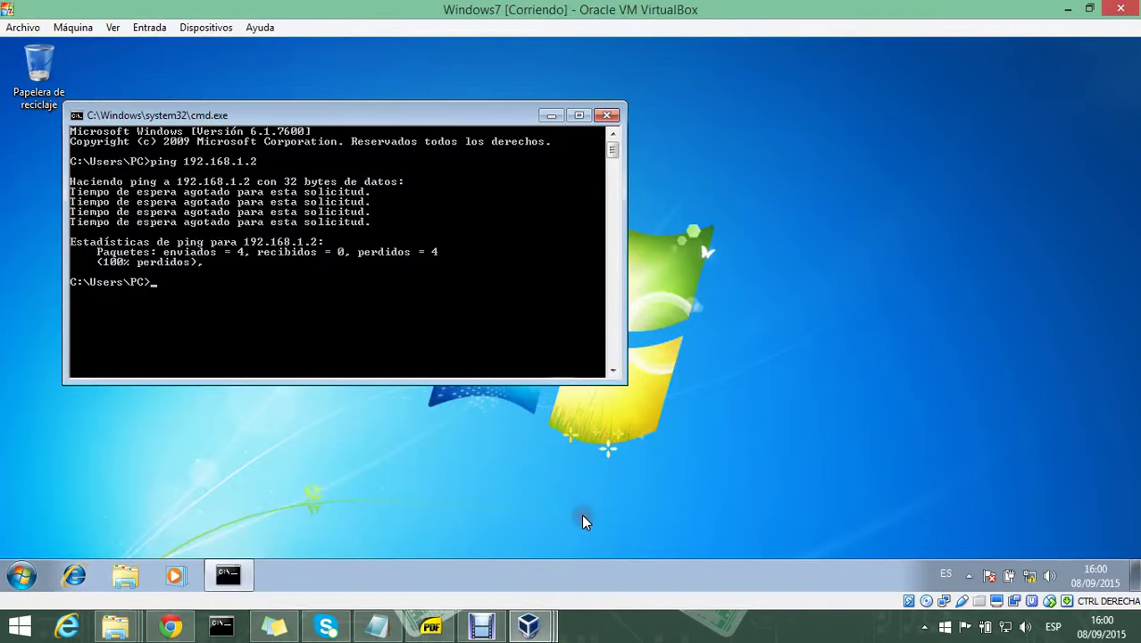
key("Up")
key("Return")
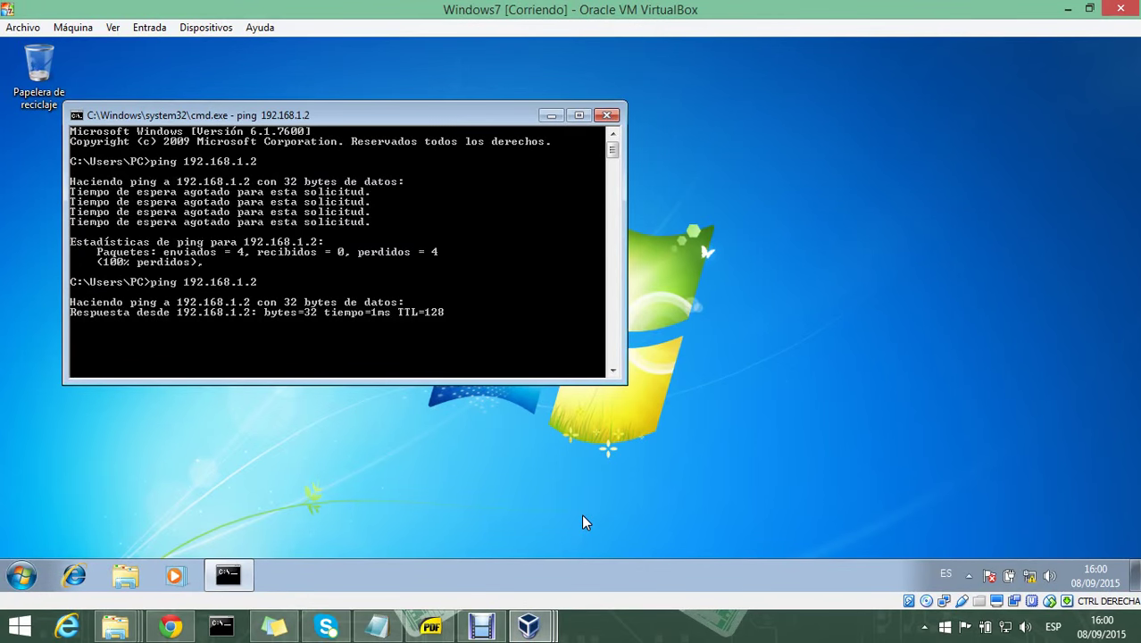
Return to the 2008R2 virtual machine and close the advanced firewall and Conexiones de red windows
mouse_move(531, 630)
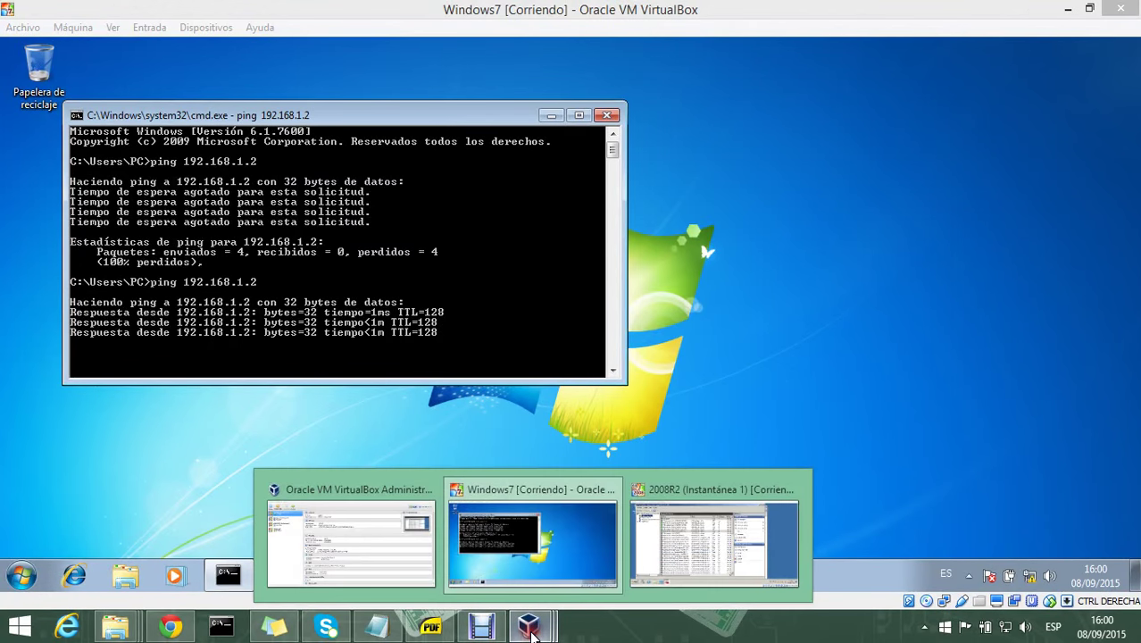
left_click(671, 549)
left_click(917, 47)
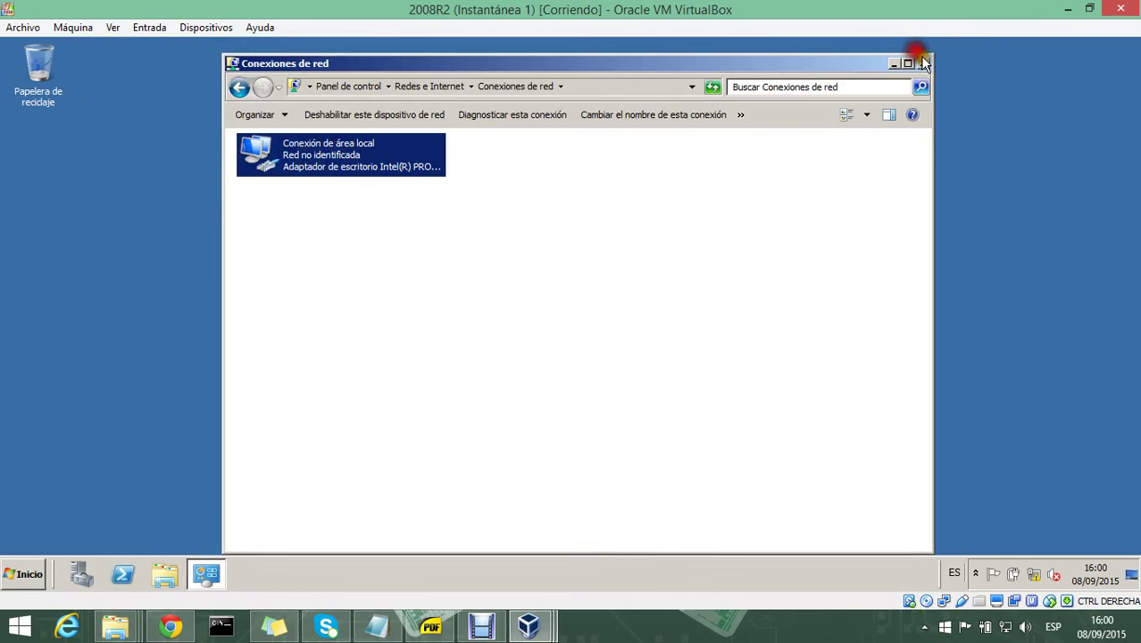
left_click(923, 63)
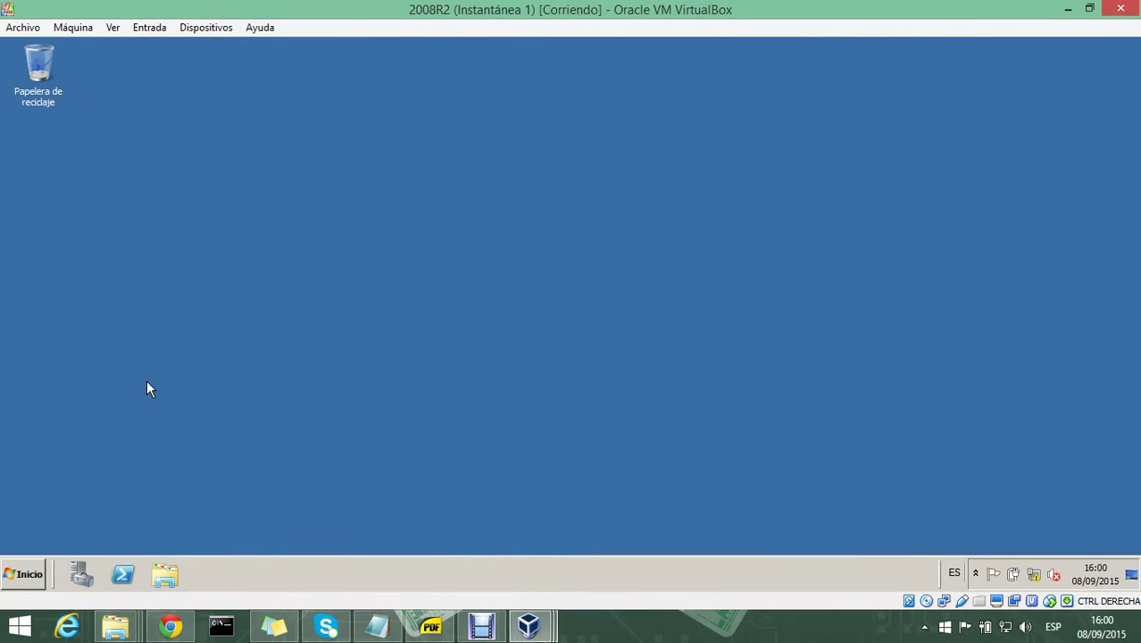
Open Administrador del servidor from the administrative tools and begin adding roles, advancing to the server role selection
left_click(25, 574)
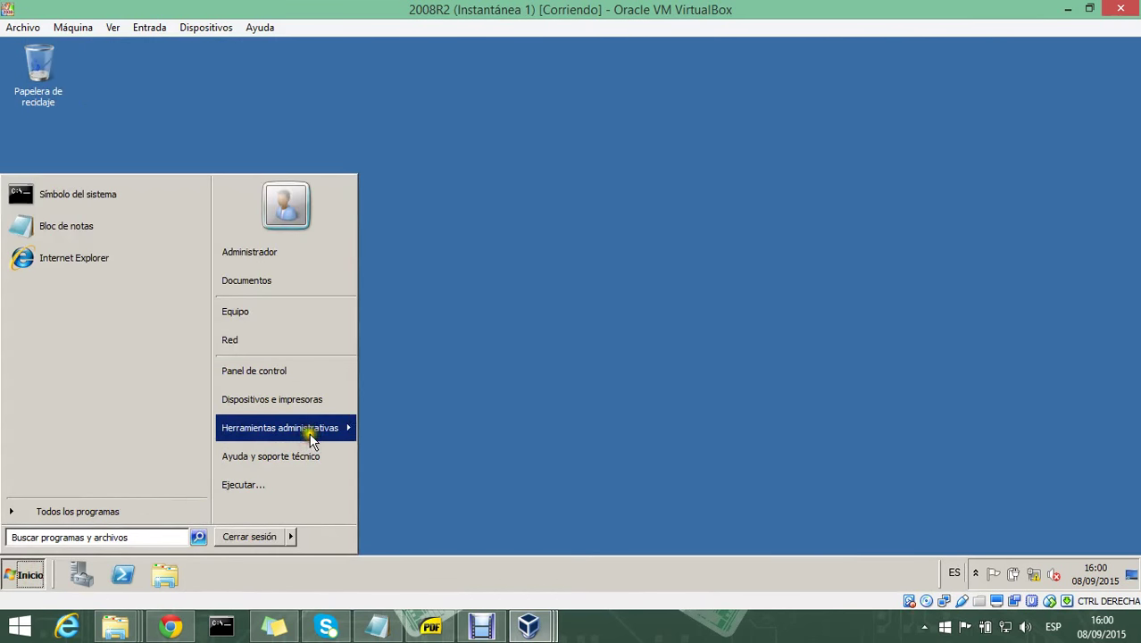
mouse_move(312, 436)
left_click(524, 181)
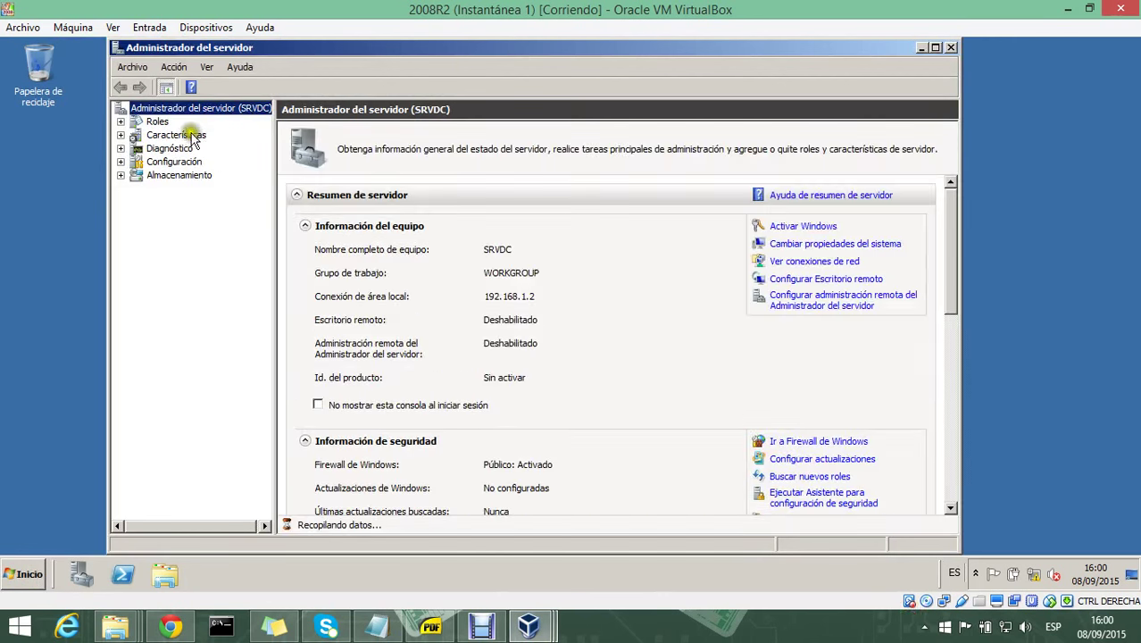
left_click(159, 121)
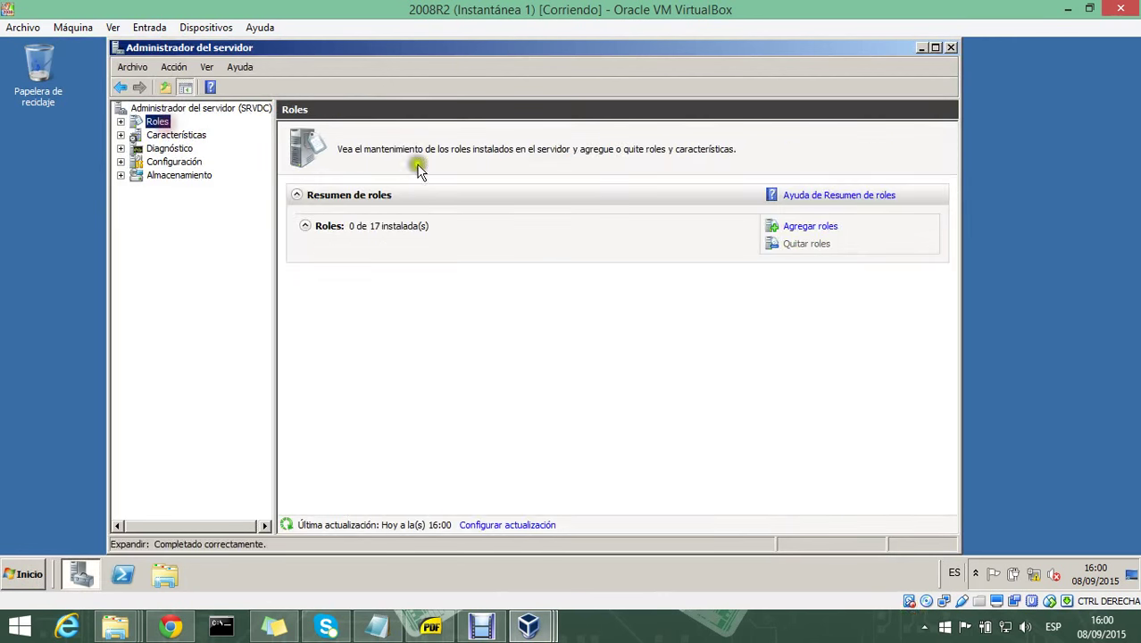
left_click(810, 227)
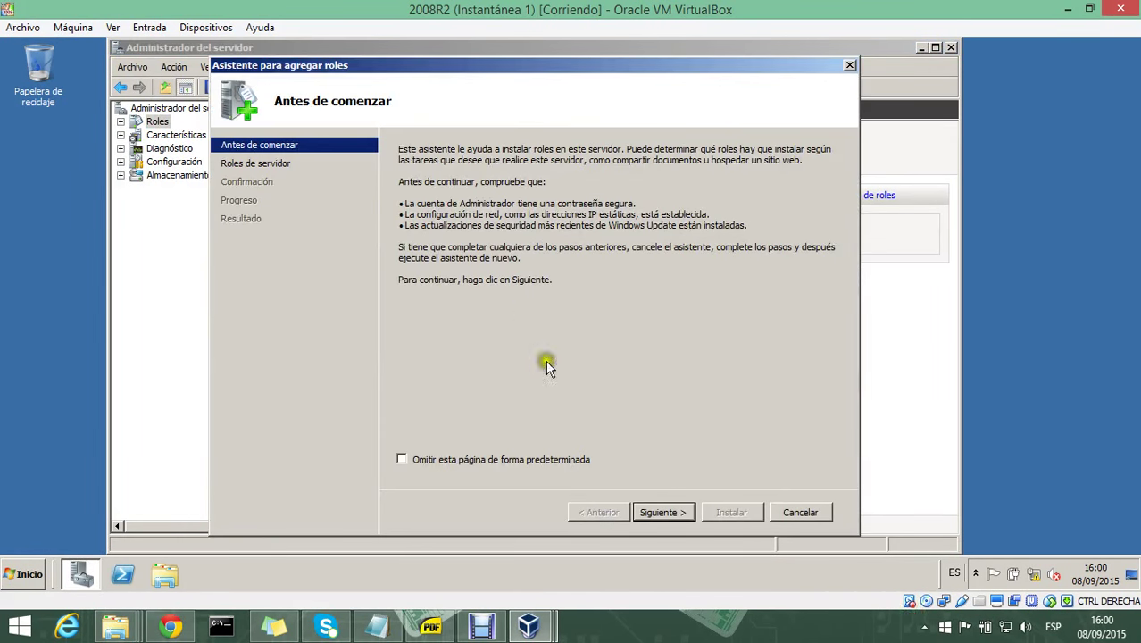
left_click(661, 511)
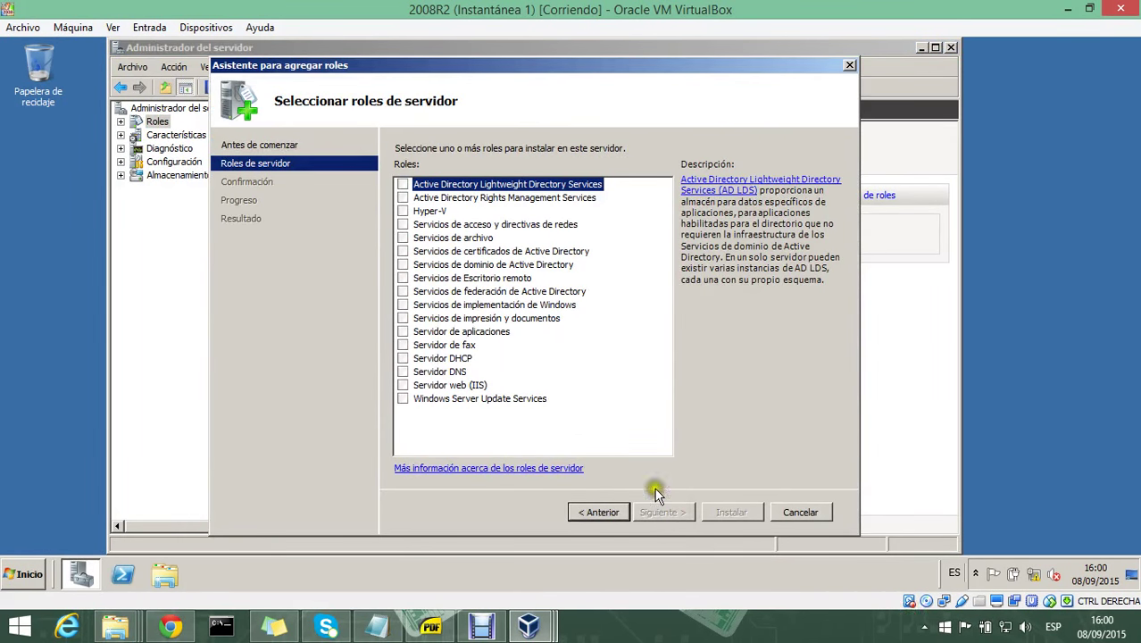
Install the Servidor DNS and Servidor web (IIS) roles with the default role services, then close the wizard and Administrador del servidor
left_click(403, 371)
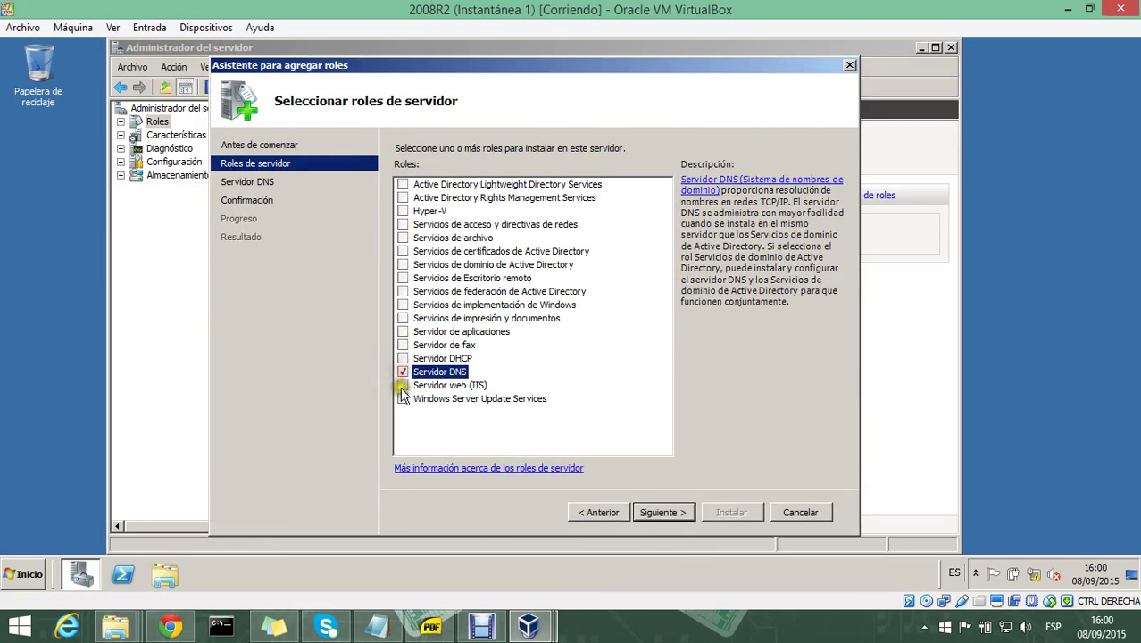
left_click(403, 385)
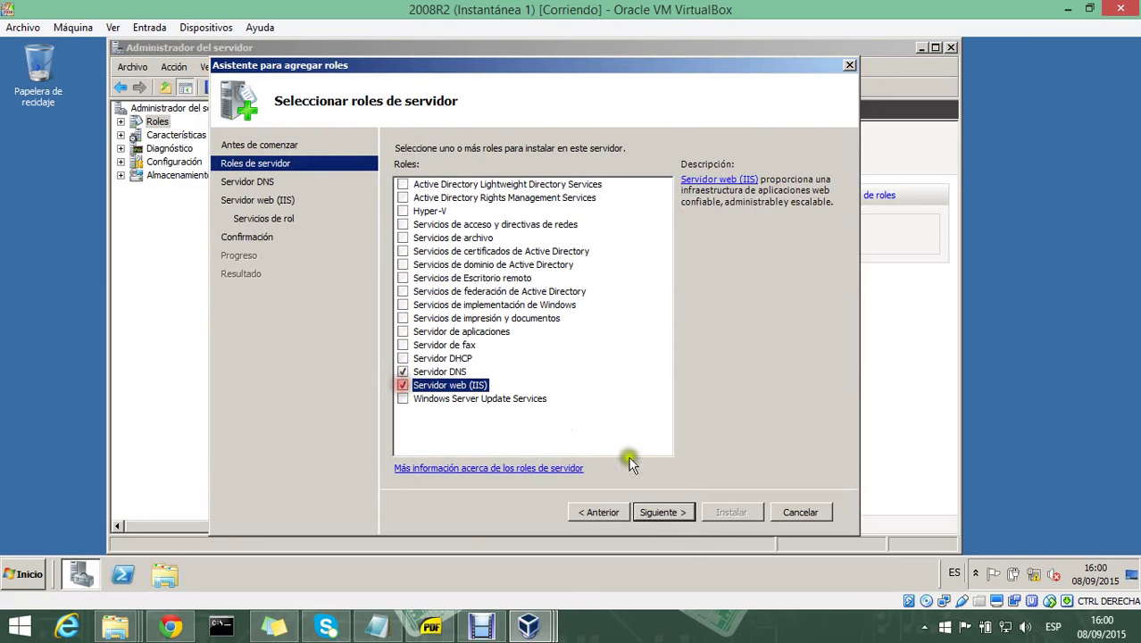
left_click(672, 513)
left_click(672, 513)
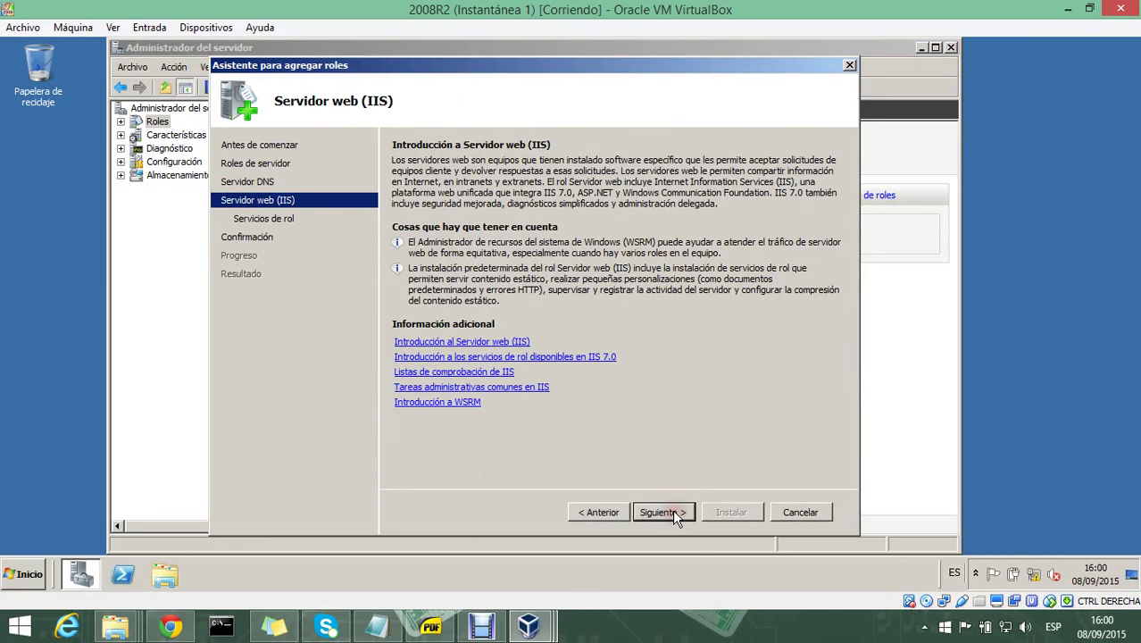
left_click(672, 512)
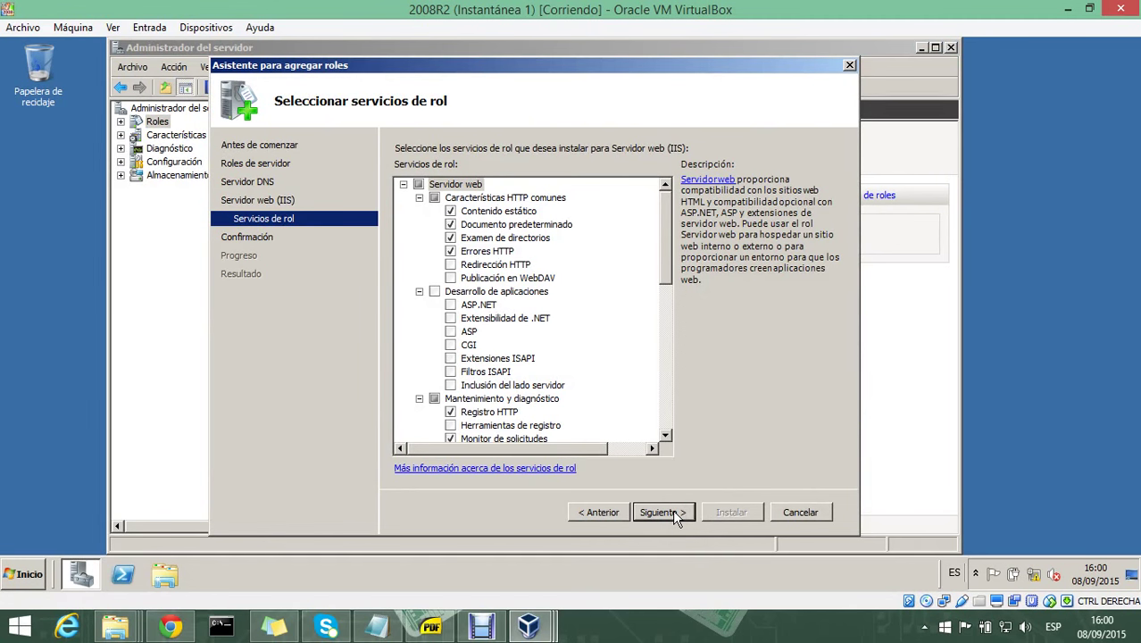
left_click(672, 512)
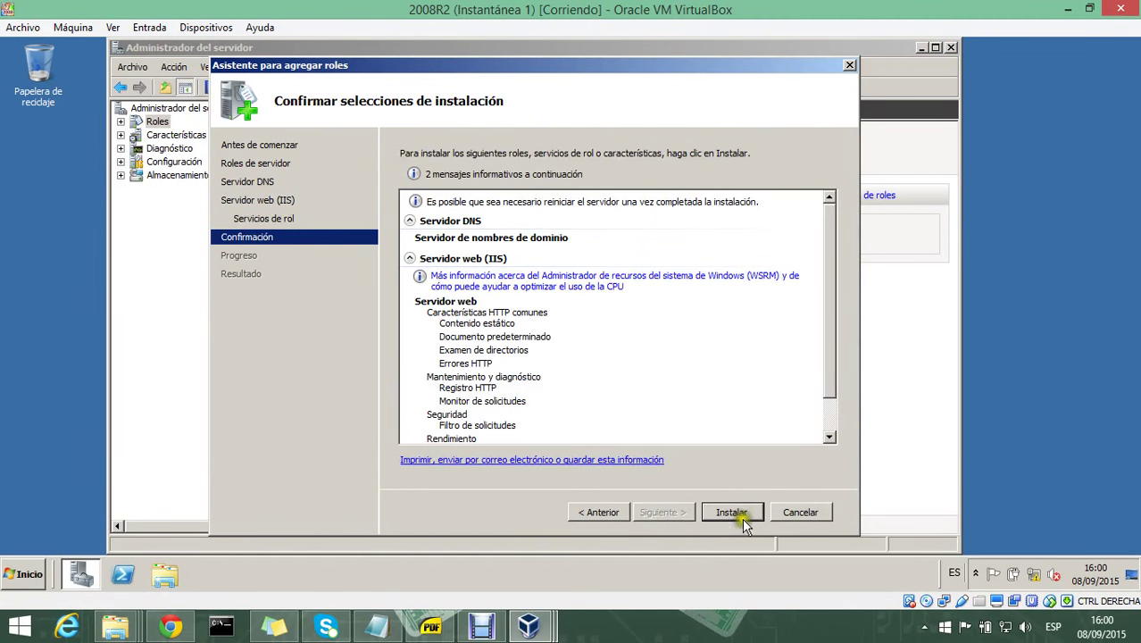
left_click(740, 513)
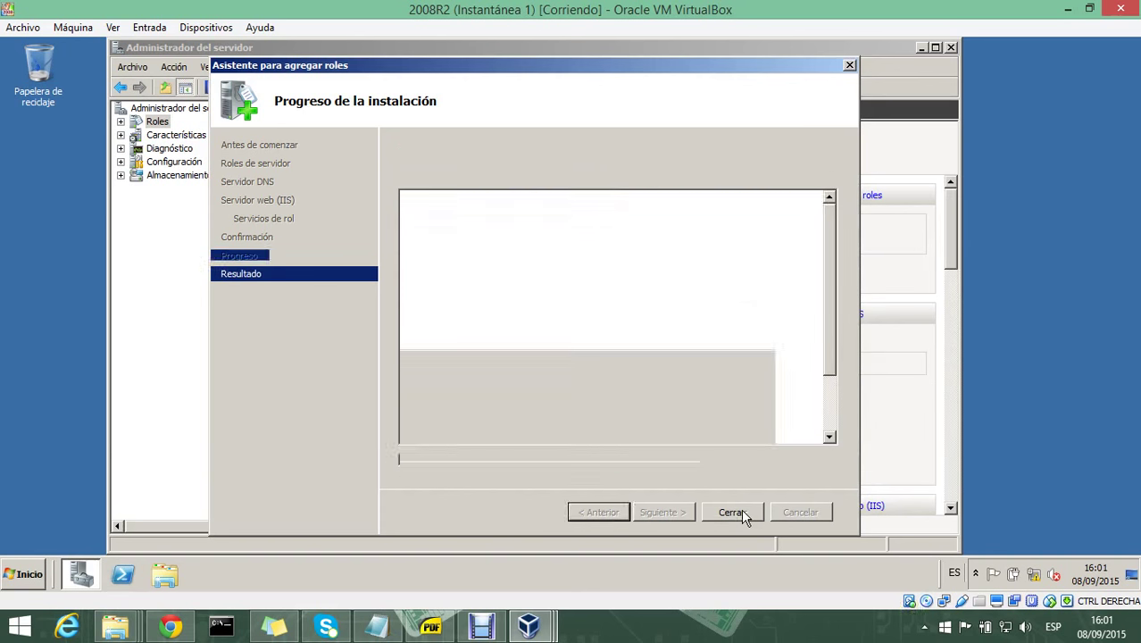
left_click(732, 512)
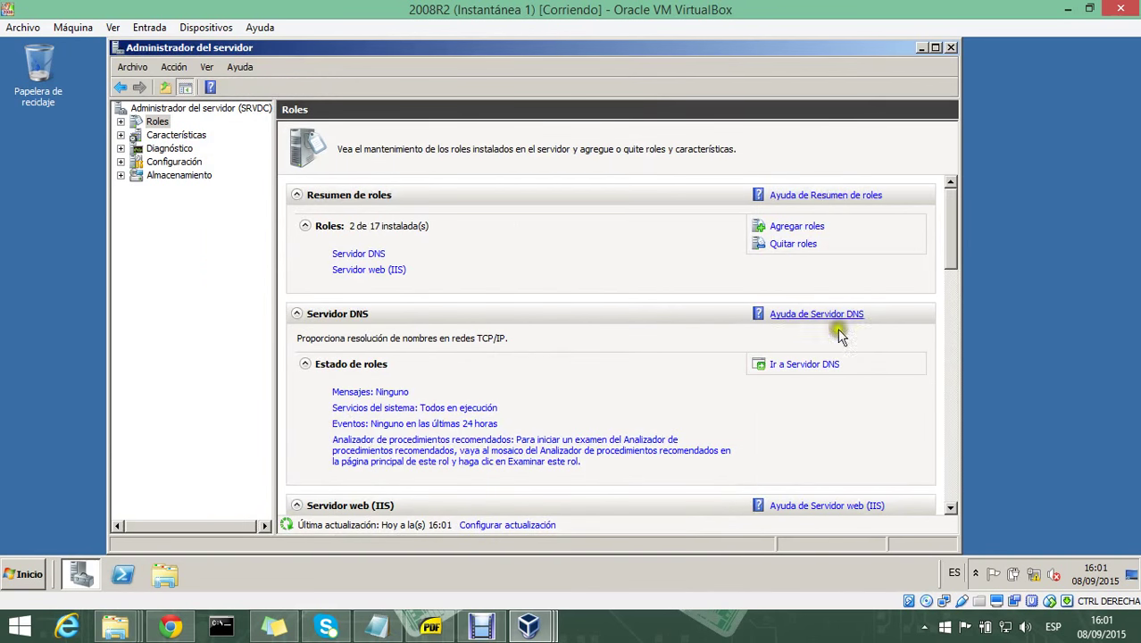
left_click(949, 48)
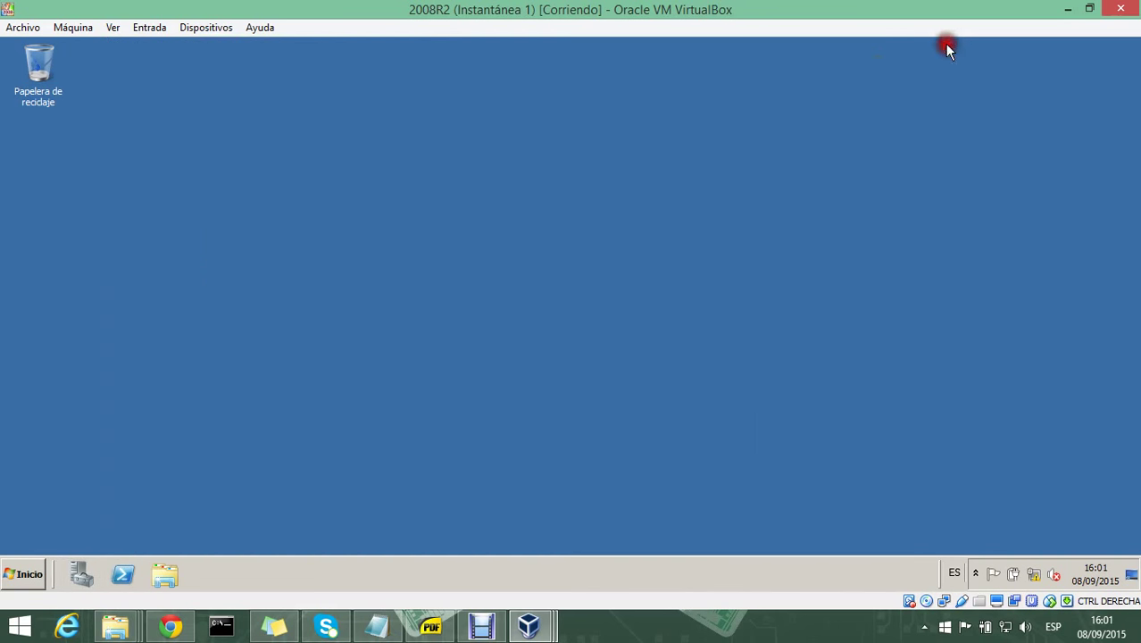
Open Administrador de DNS from the administrative tools and expand the SRVDC server and its forward and reverse lookup zone folders
left_click(22, 574)
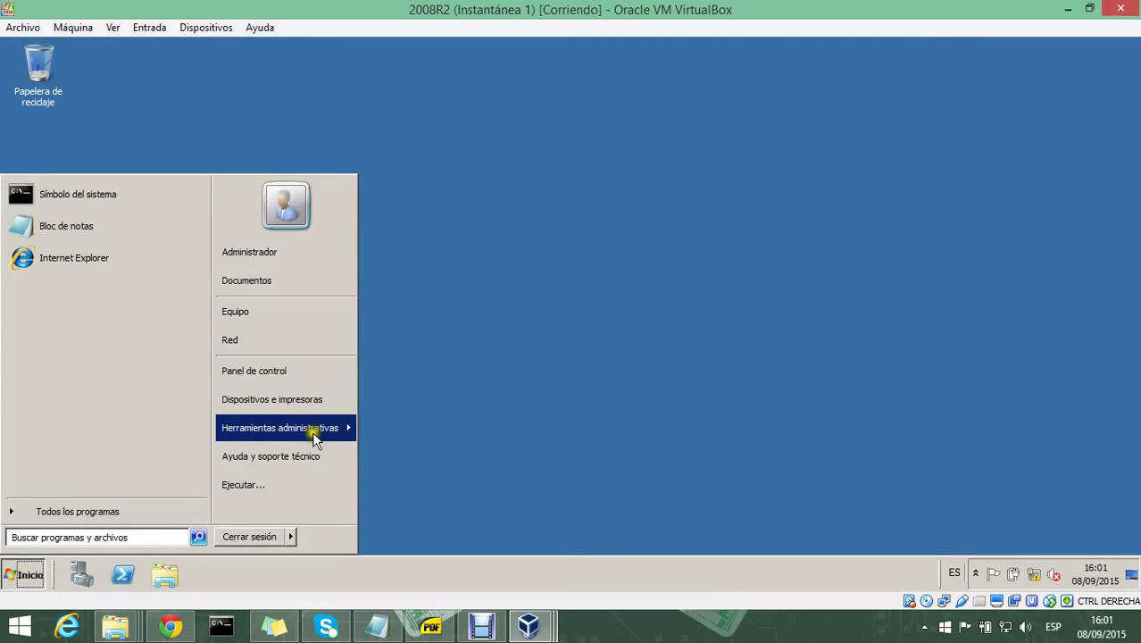
mouse_move(311, 430)
left_click(471, 264)
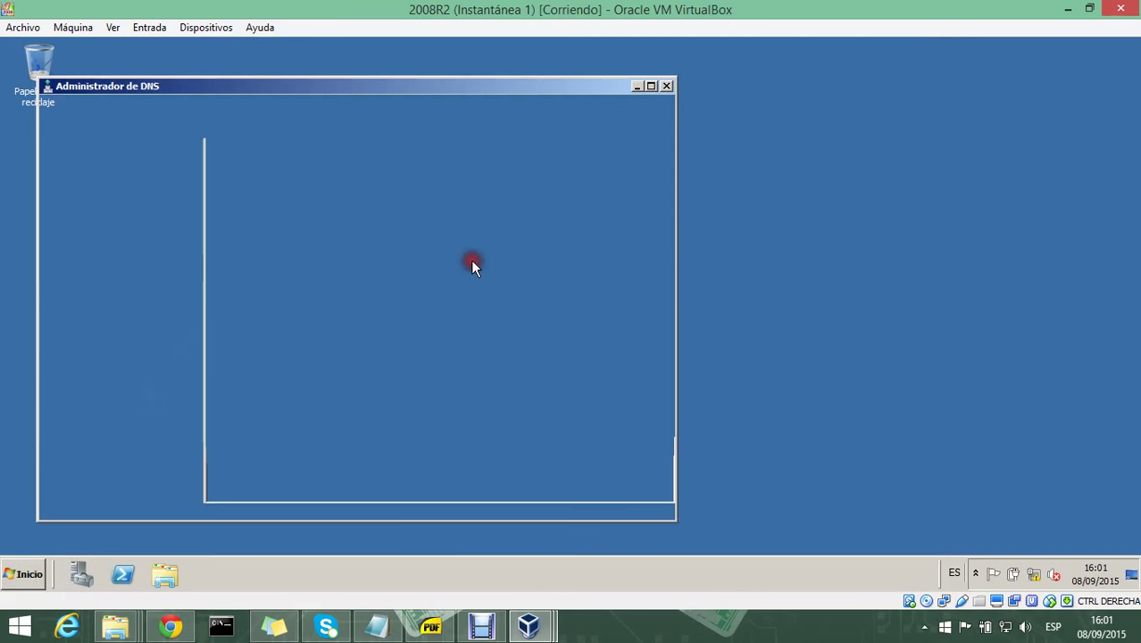
left_click_drag(504, 86, 774, 39)
left_click(318, 121)
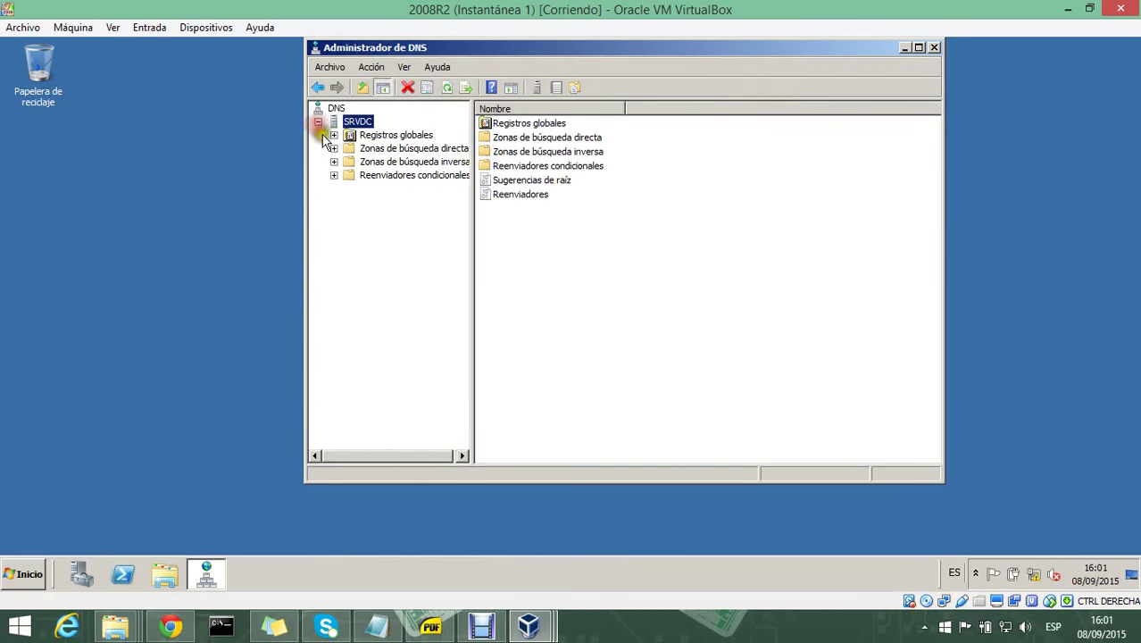
left_click(334, 150)
left_click(333, 161)
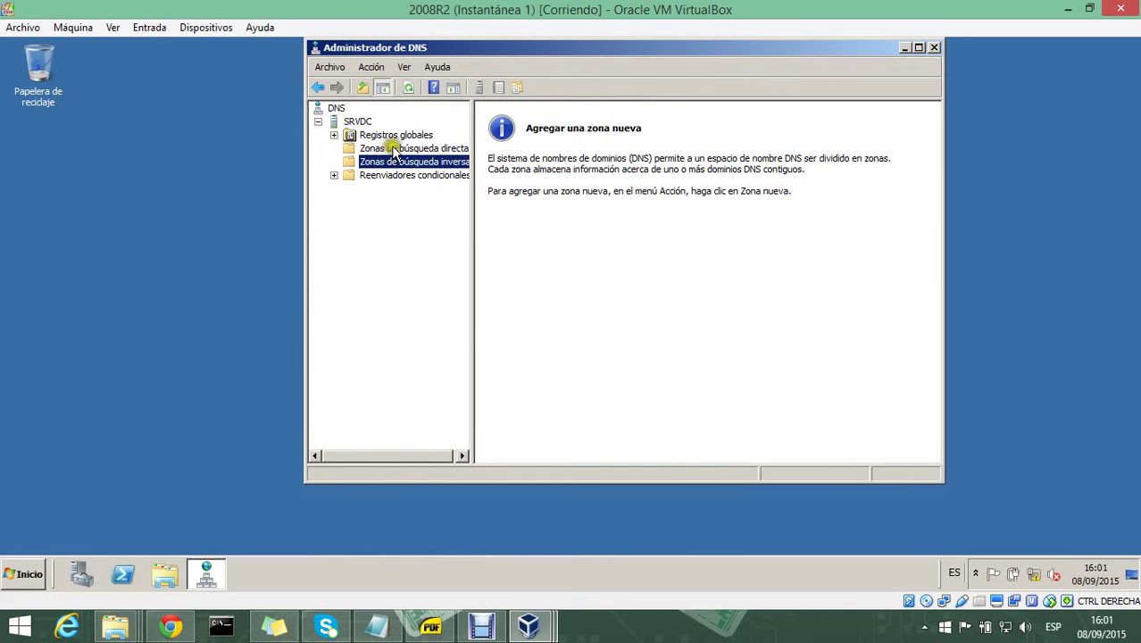
Create a primary forward lookup zone named jcnet.local, stored in a new zone file jcnet.local.dns
left_click(393, 150)
left_click(392, 150)
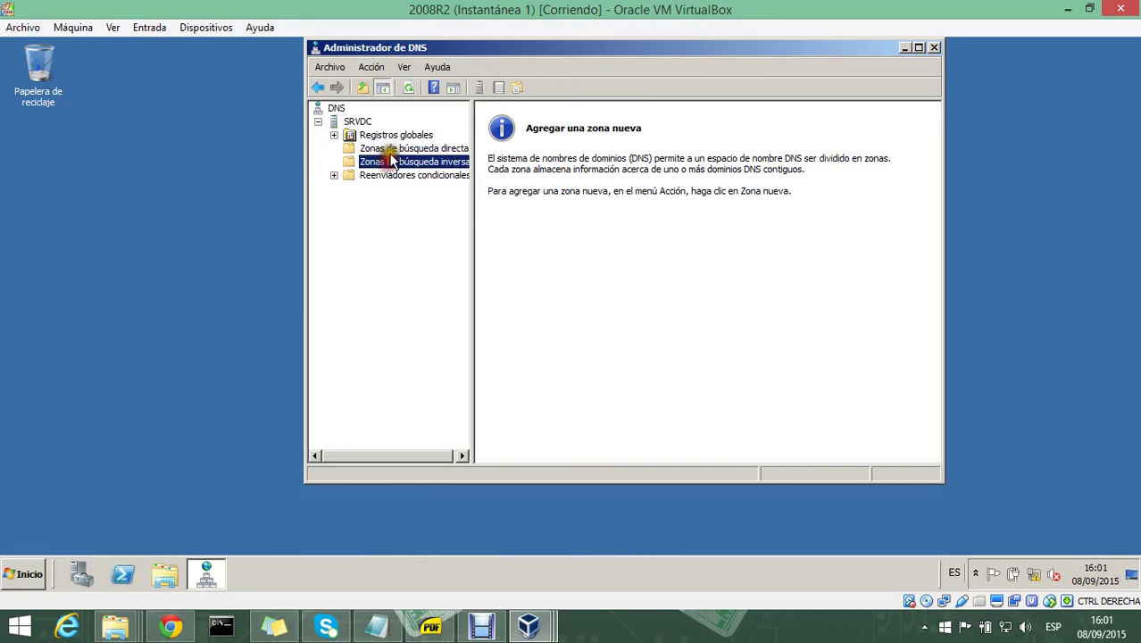
right_click(393, 150)
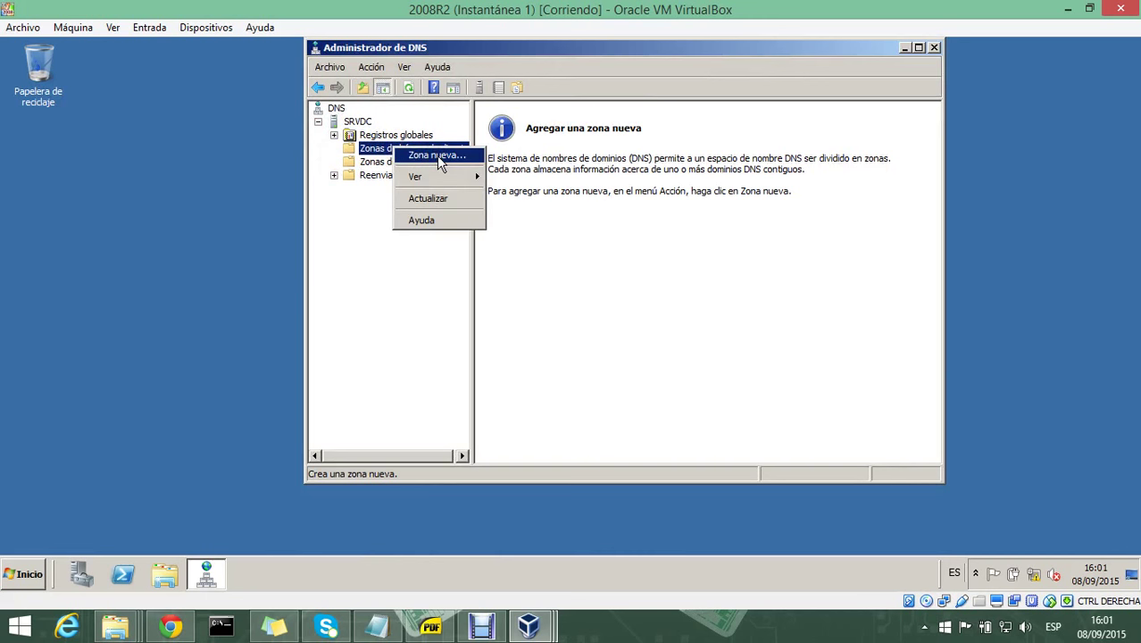
left_click(437, 155)
left_click(627, 354)
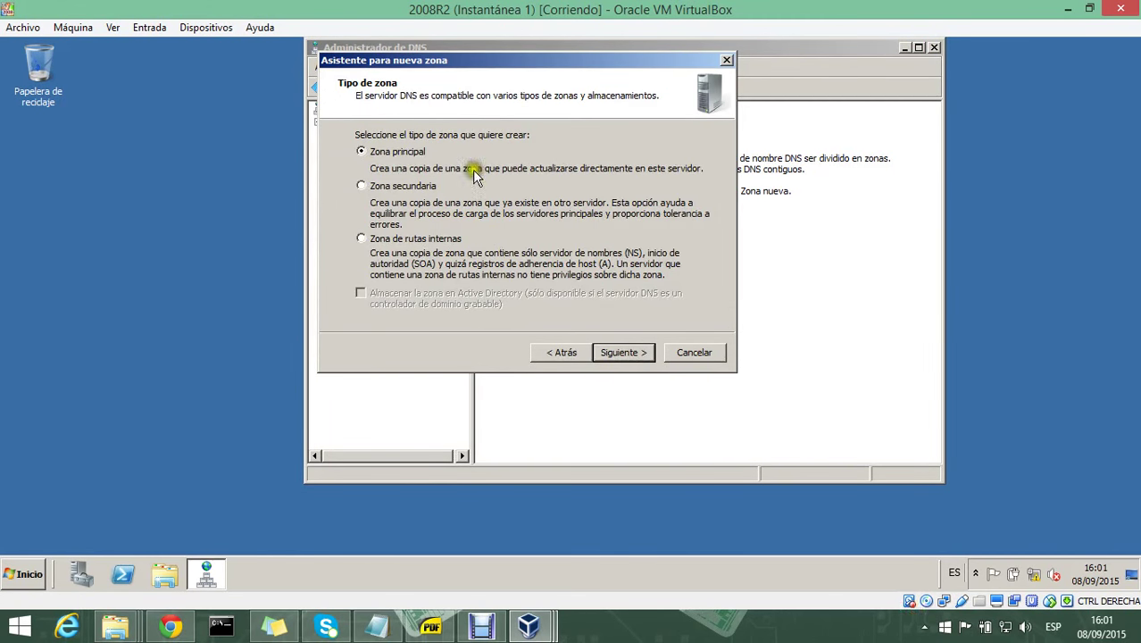
left_click(624, 352)
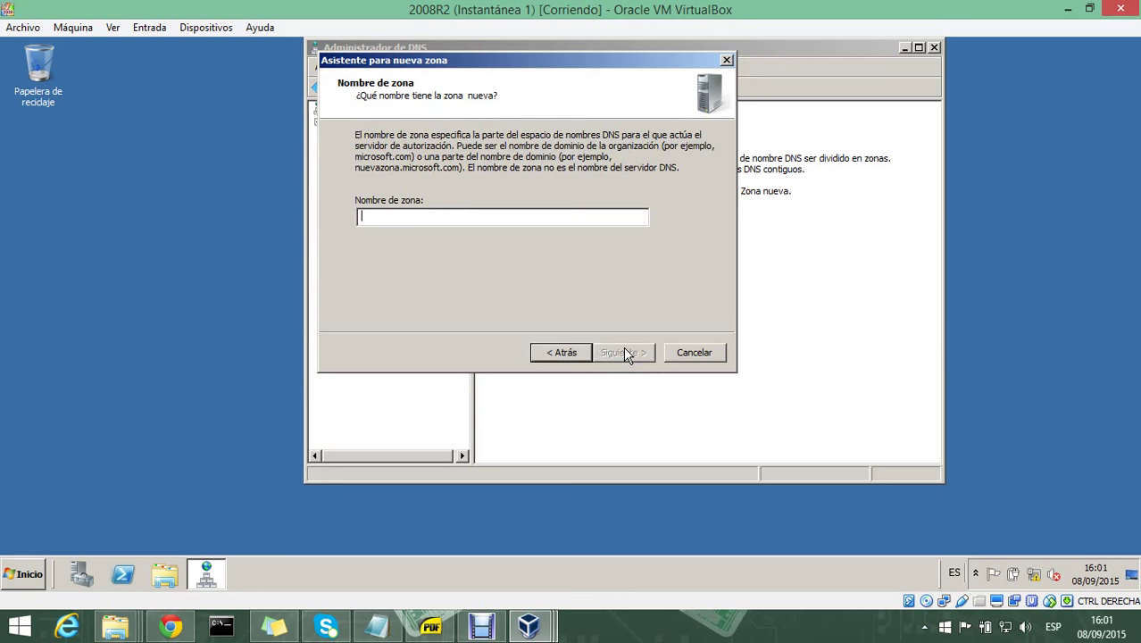
type("jcnet.local")
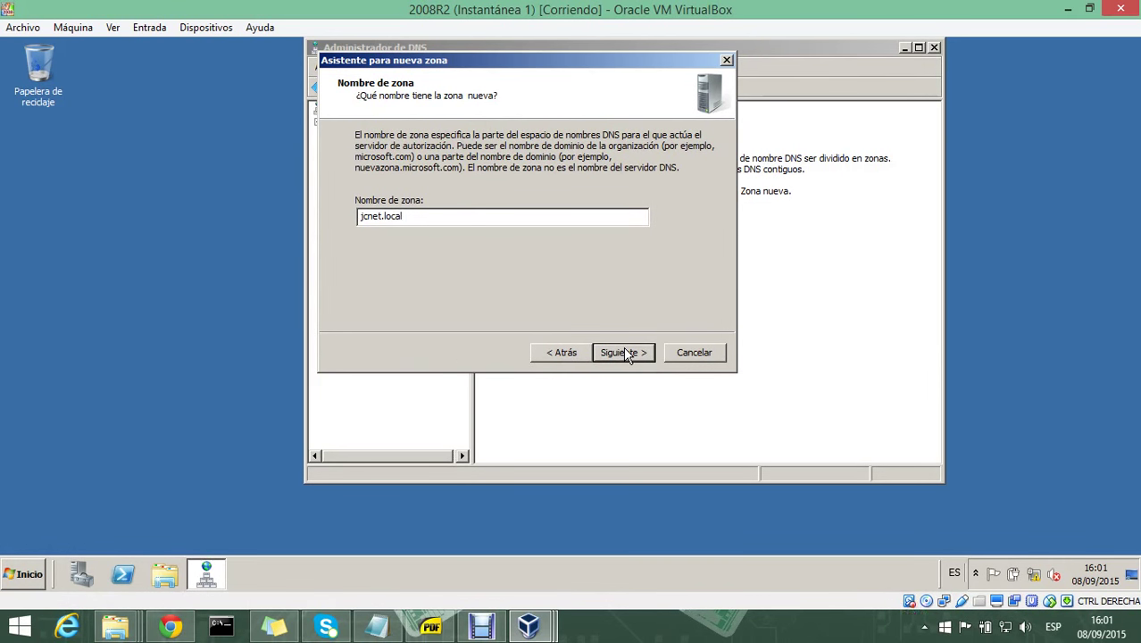
left_click(627, 353)
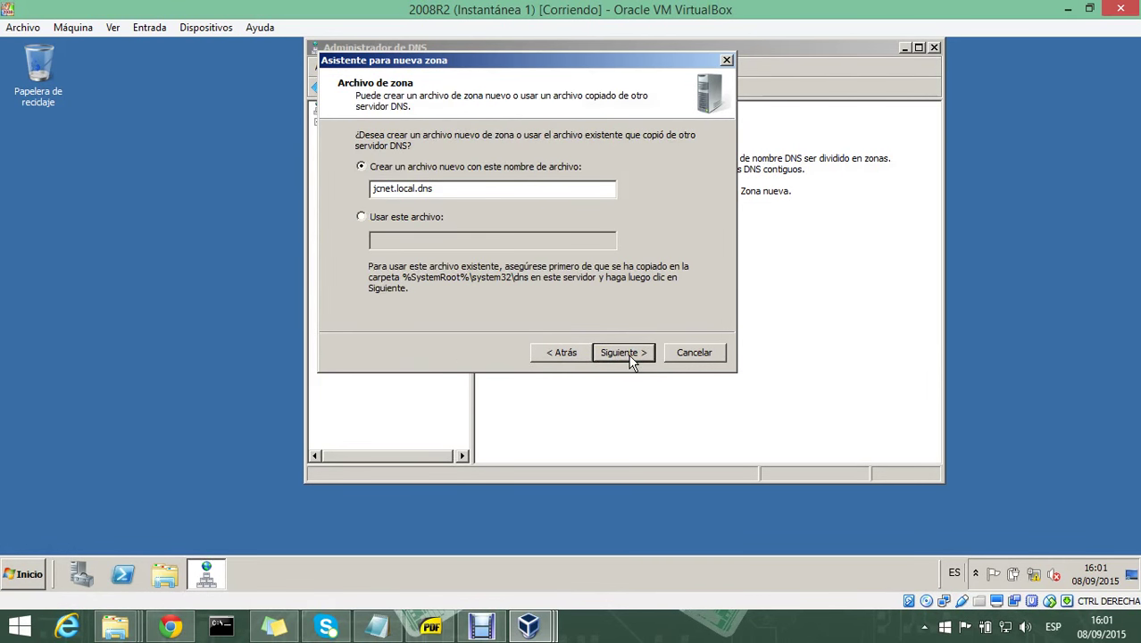
left_click(627, 353)
left_click(625, 353)
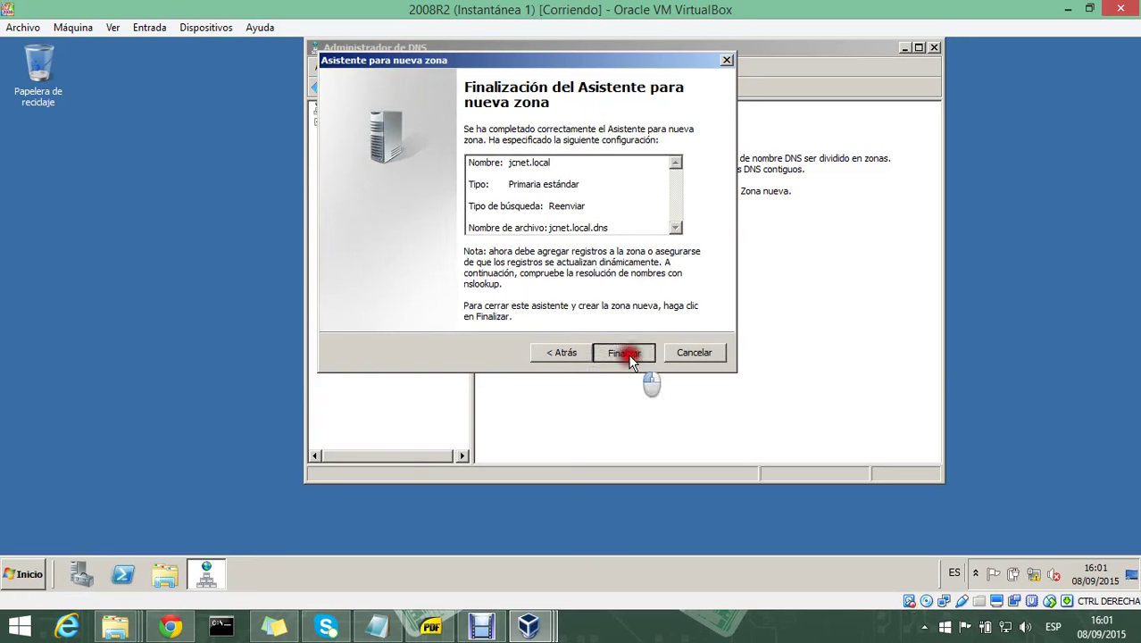
left_click(623, 353)
Create a primary reverse lookup zone for network ID 192.168.1 with the default wizard settings
left_click(357, 177)
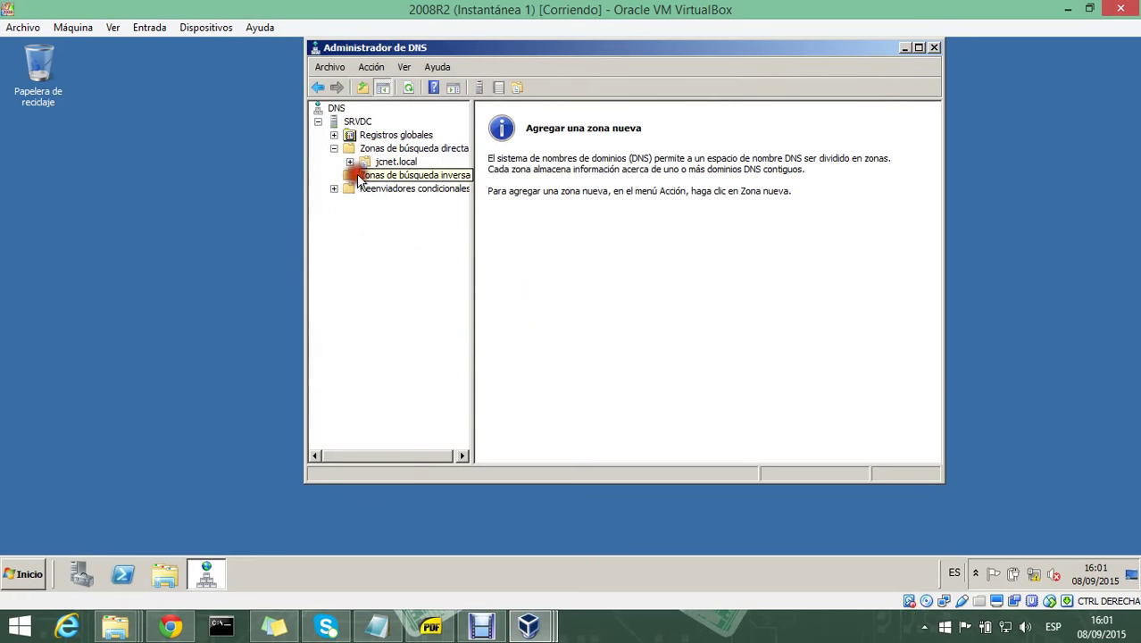
right_click(371, 176)
left_click(420, 181)
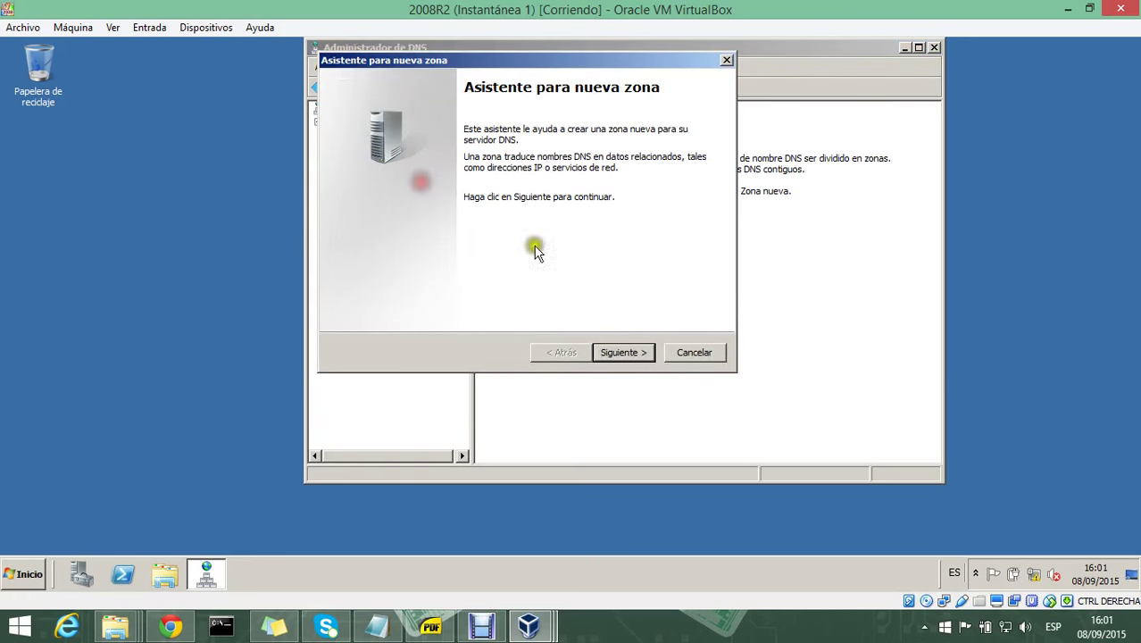
left_click(637, 351)
left_click(636, 352)
left_click(636, 351)
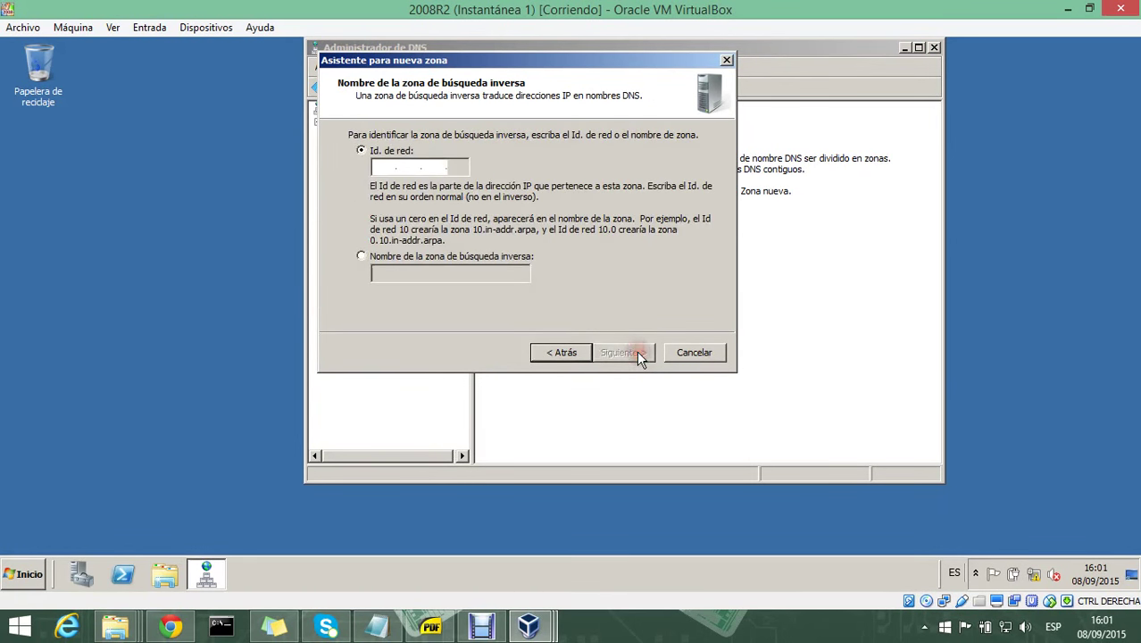
left_click(390, 169)
type("192 .168 .1 .")
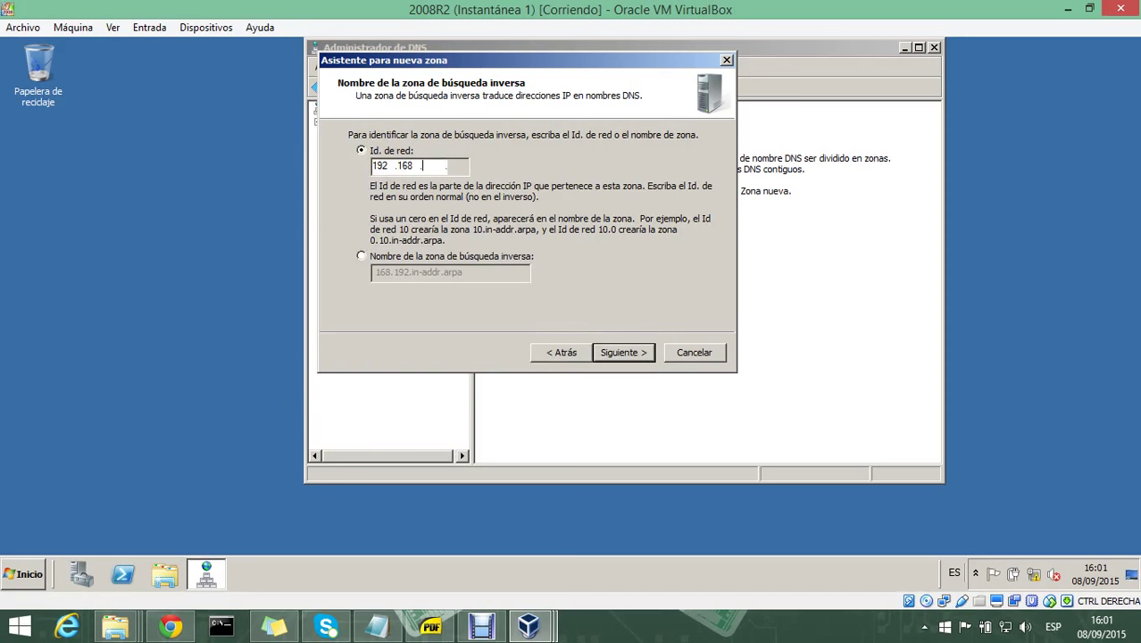
left_click(637, 350)
left_click(638, 350)
left_click(637, 350)
left_click(637, 352)
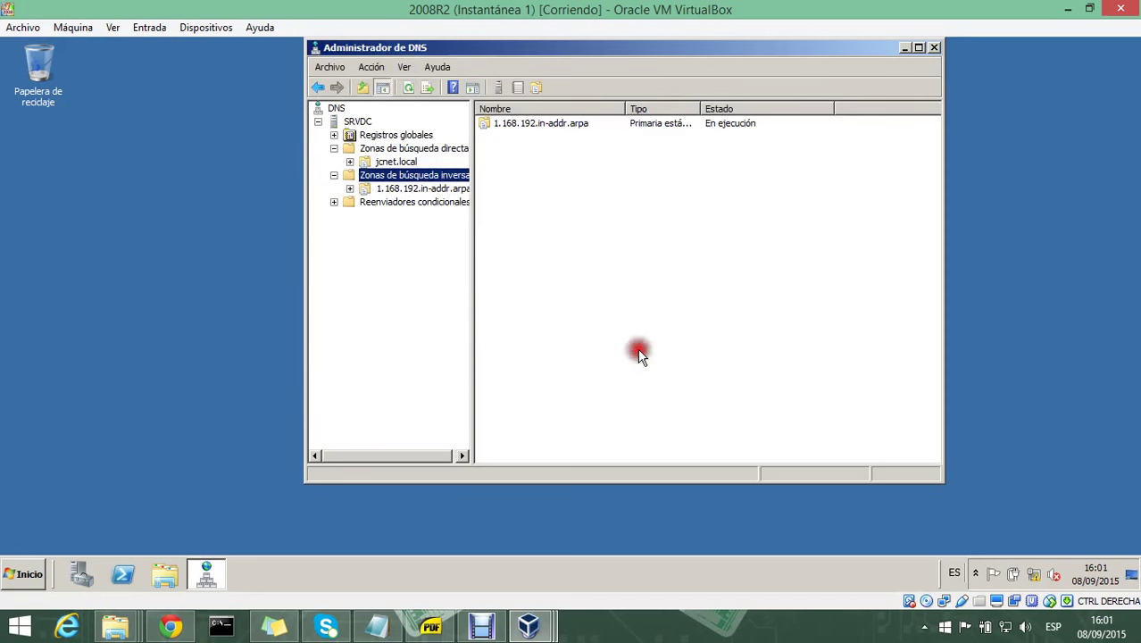
Select the jcnet.local zone, run nslookup from the SRVDC server to check name resolution, and close its console
left_click(358, 188)
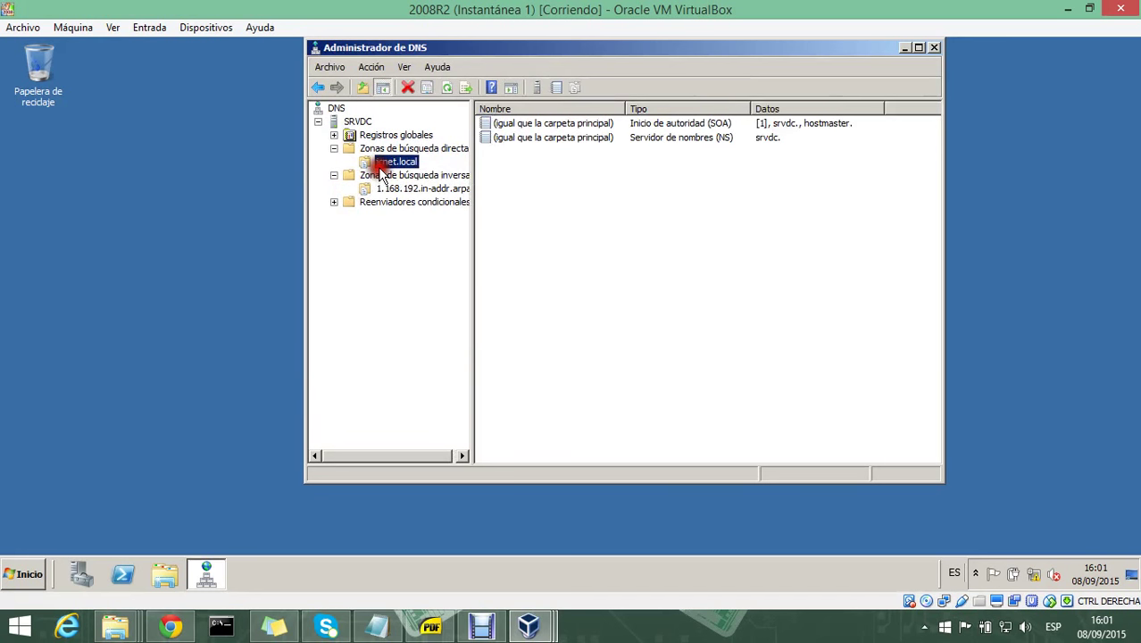
right_click(363, 124)
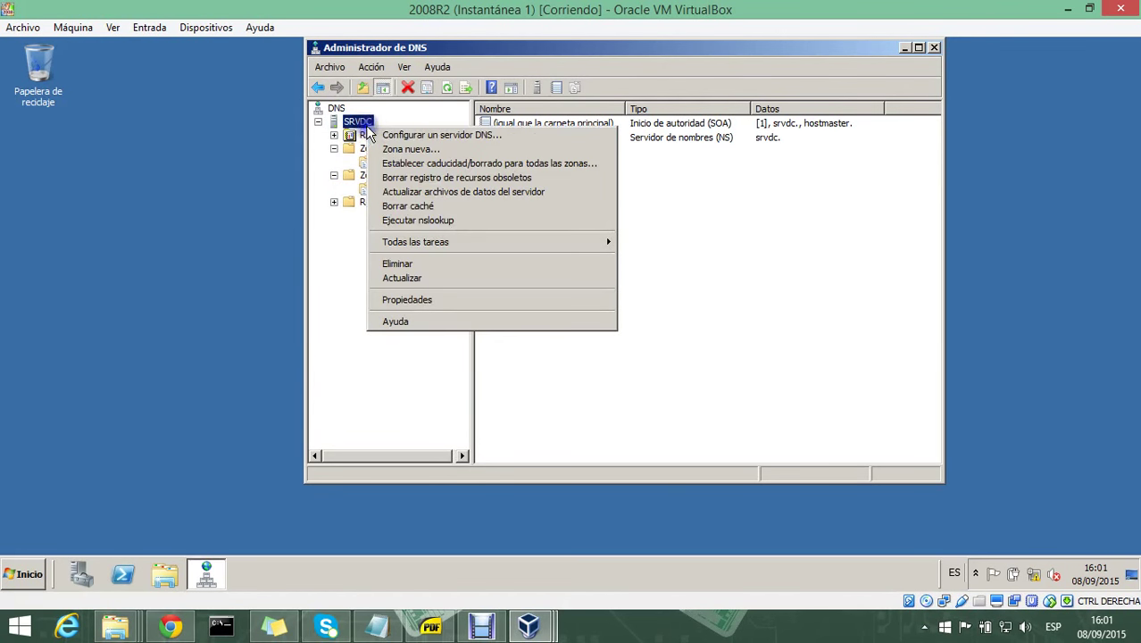
left_click(428, 220)
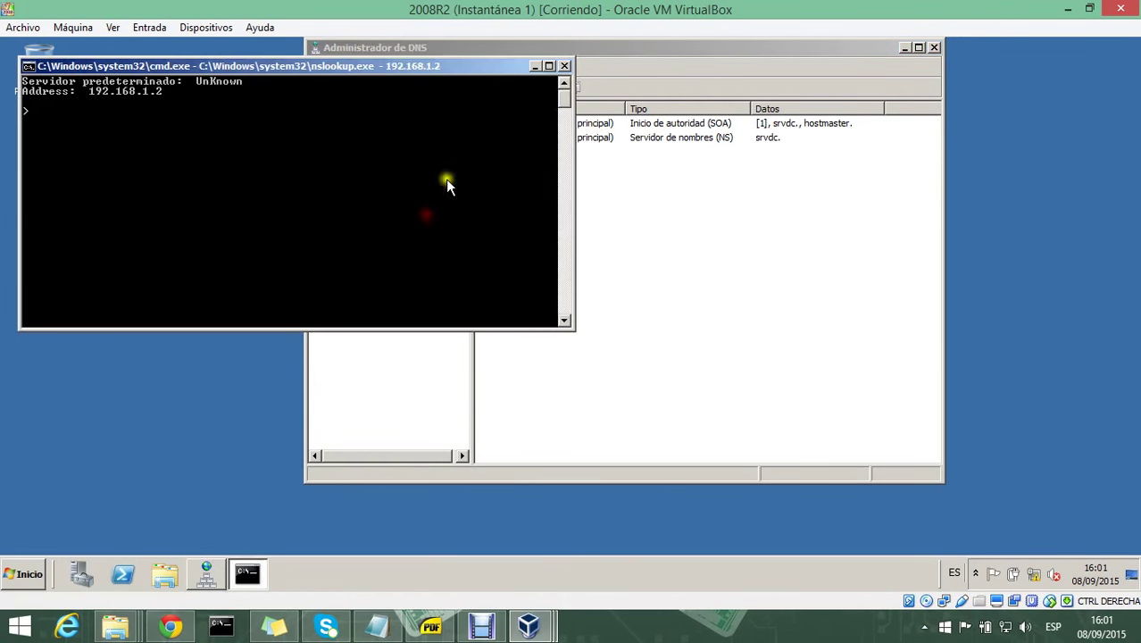
left_click(565, 66)
Add a host record with a blank name and IP 192.168.1.2 to jcnet.local, including its associated PTR record
right_click(585, 194)
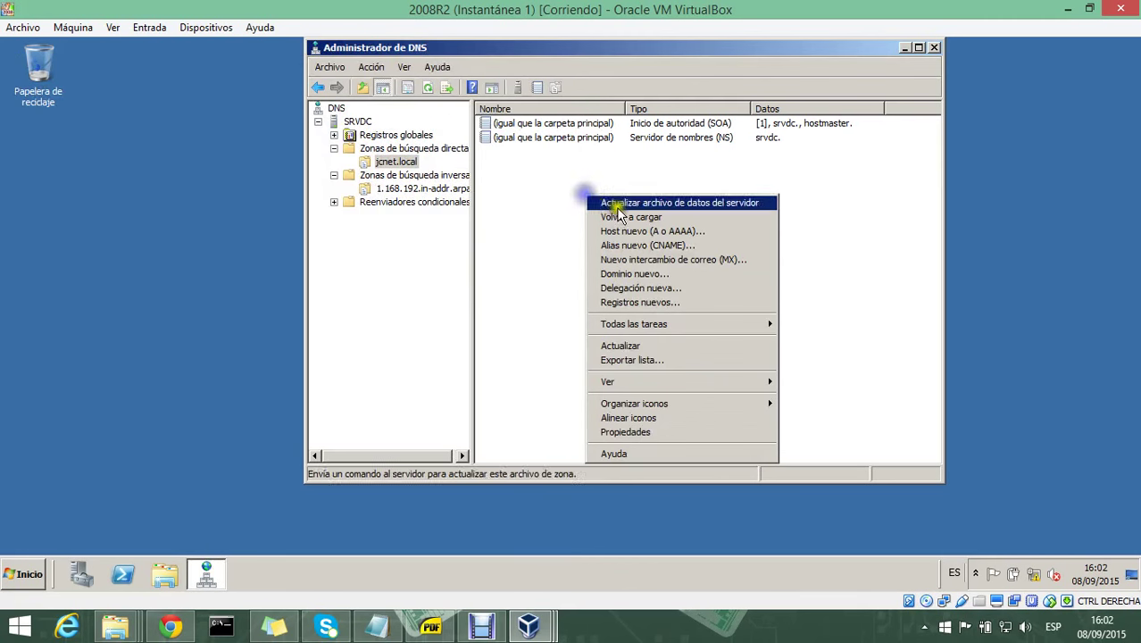
left_click(694, 235)
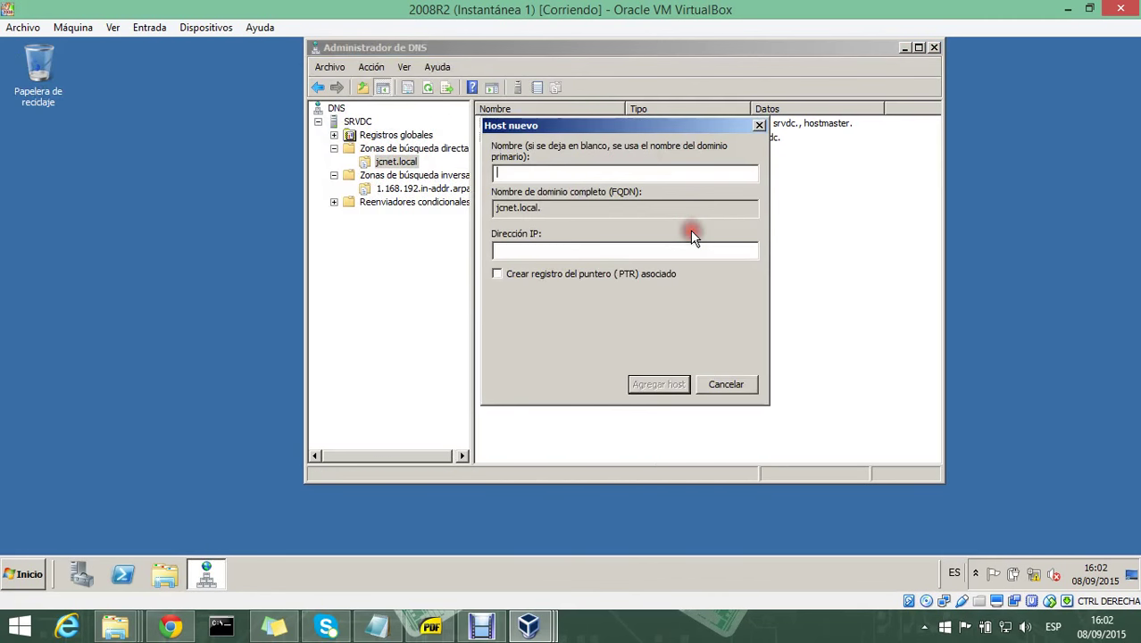
left_click(585, 274)
left_click(582, 252)
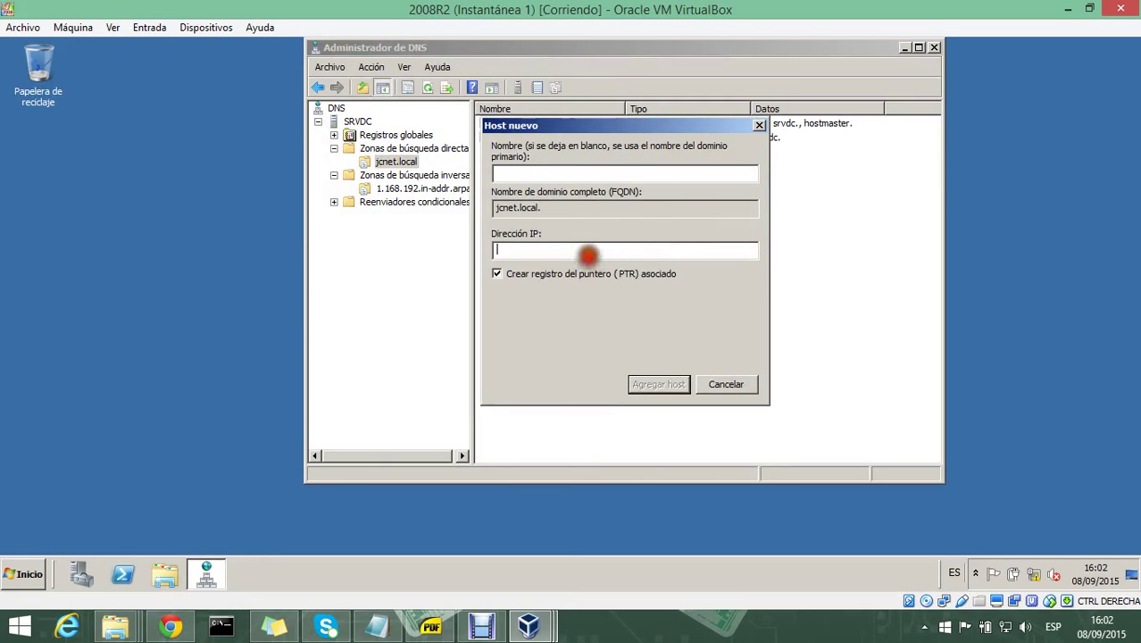
type("192.168.1.2")
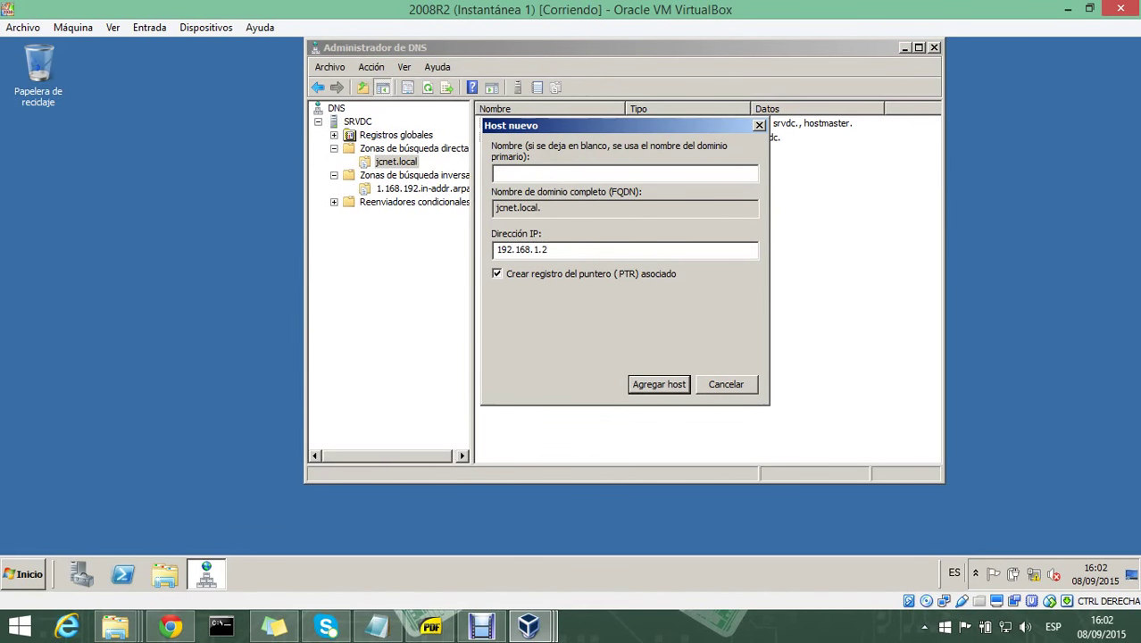
left_click(657, 387)
left_click(680, 351)
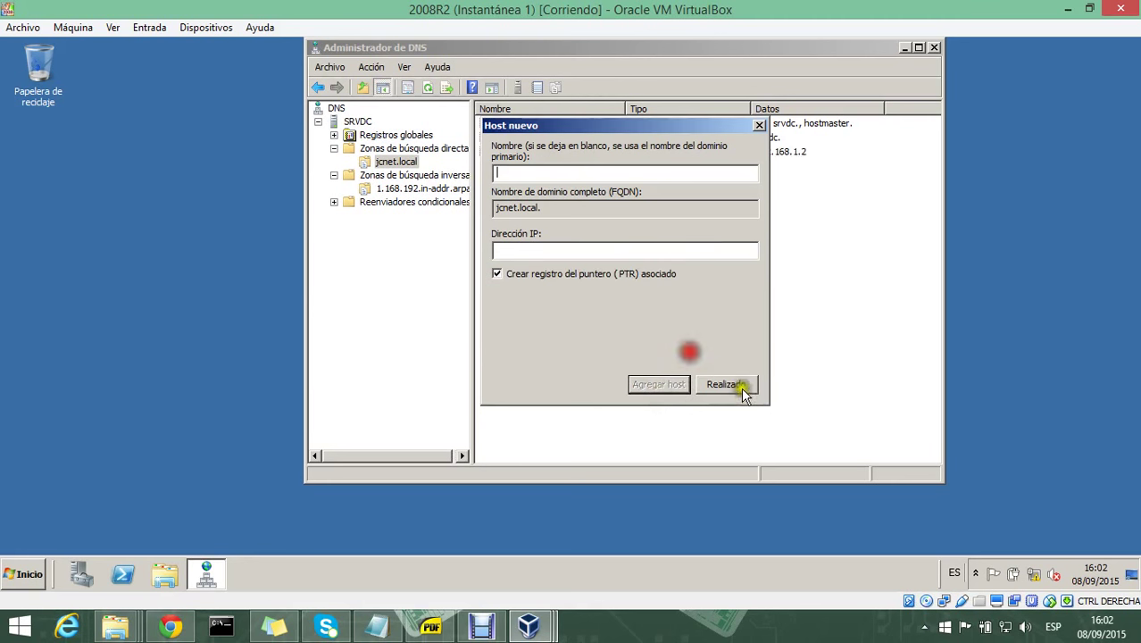
left_click(741, 386)
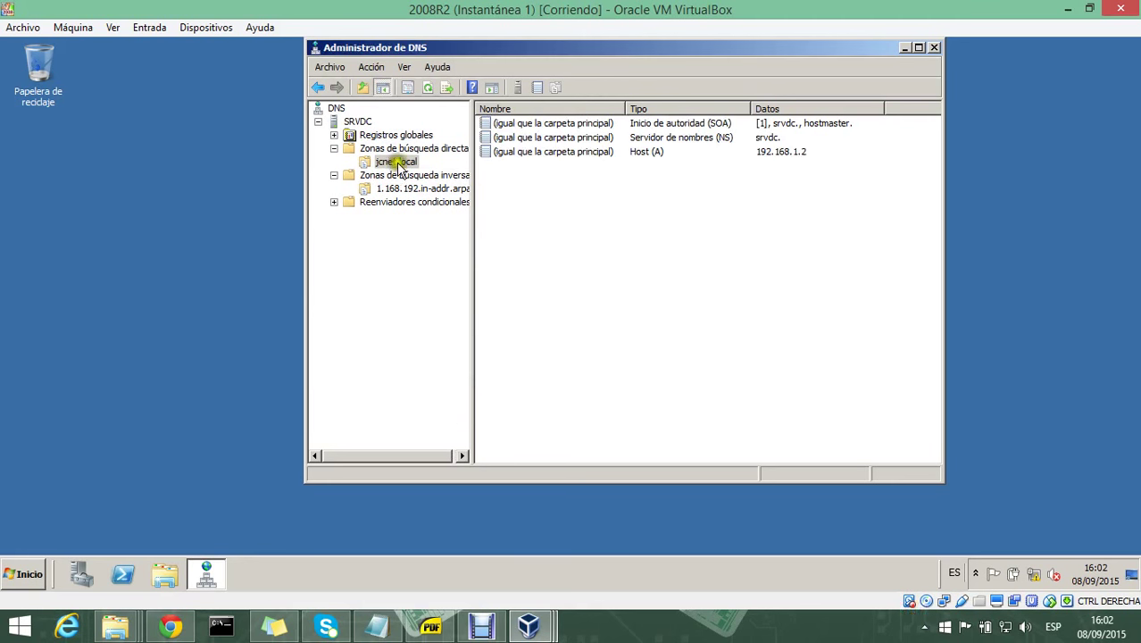
Run nslookup on SRVDC again to check the default server's name, then close the console
right_click(358, 121)
left_click(458, 214)
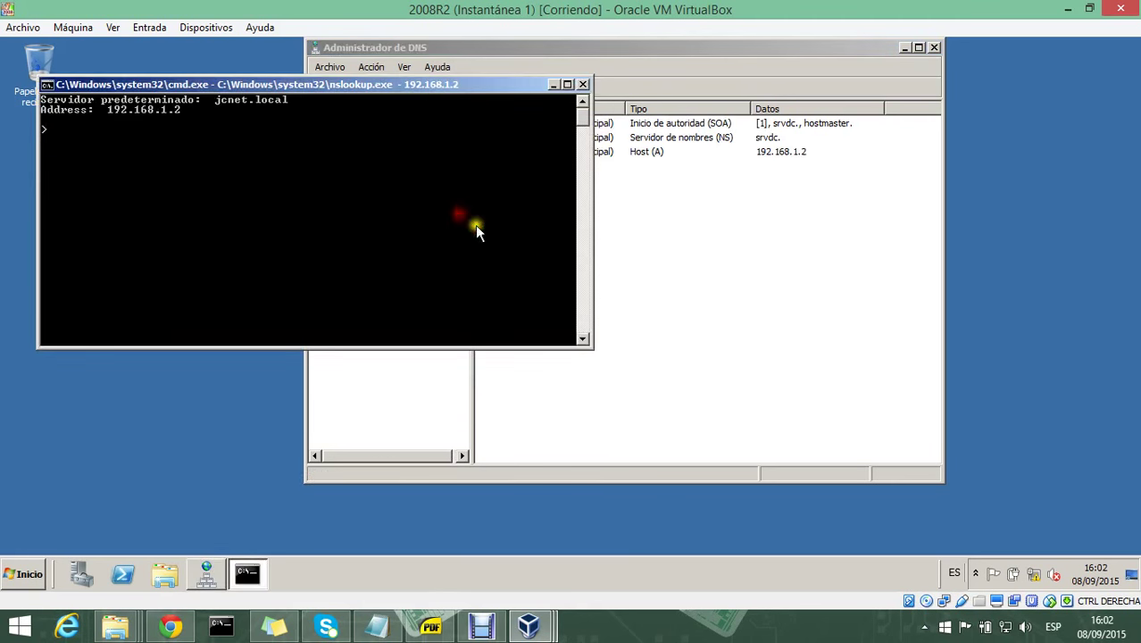
left_click(582, 84)
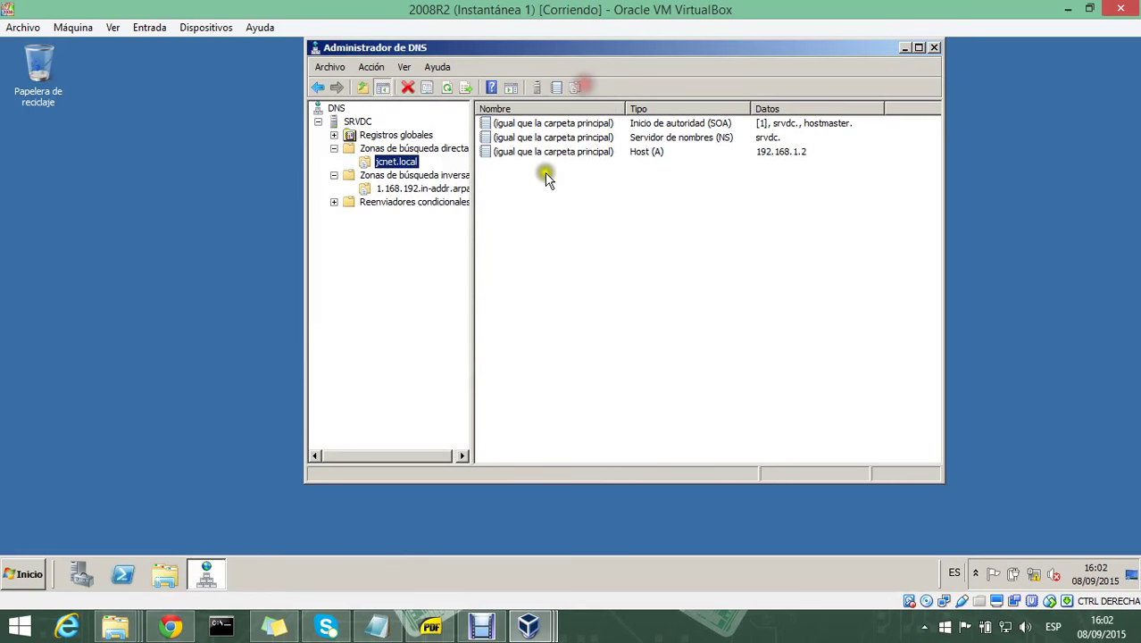
Create a new DNS domain named adre under jcnet.local, then expand the zone and open the new domain
right_click(408, 167)
left_click(484, 240)
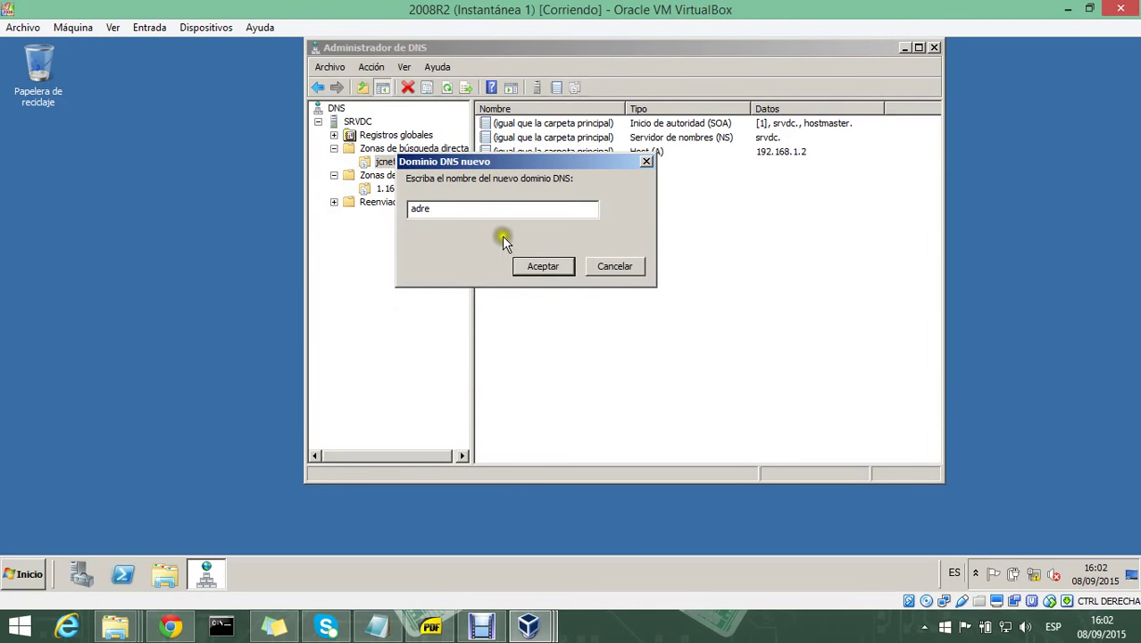
left_click(551, 266)
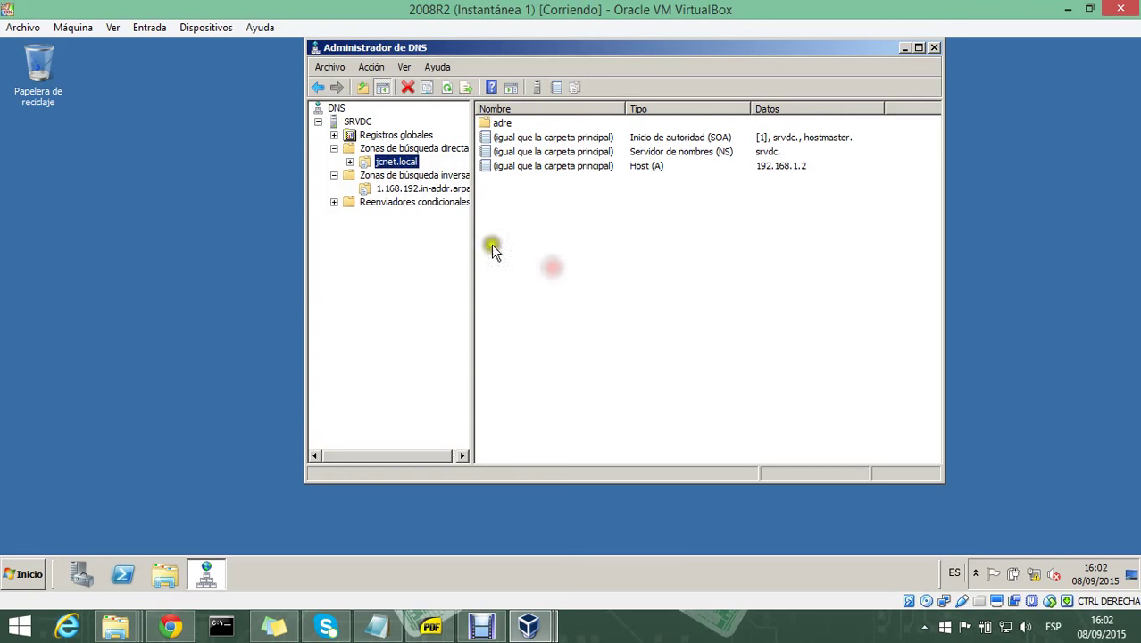
left_click(349, 162)
left_click(375, 177)
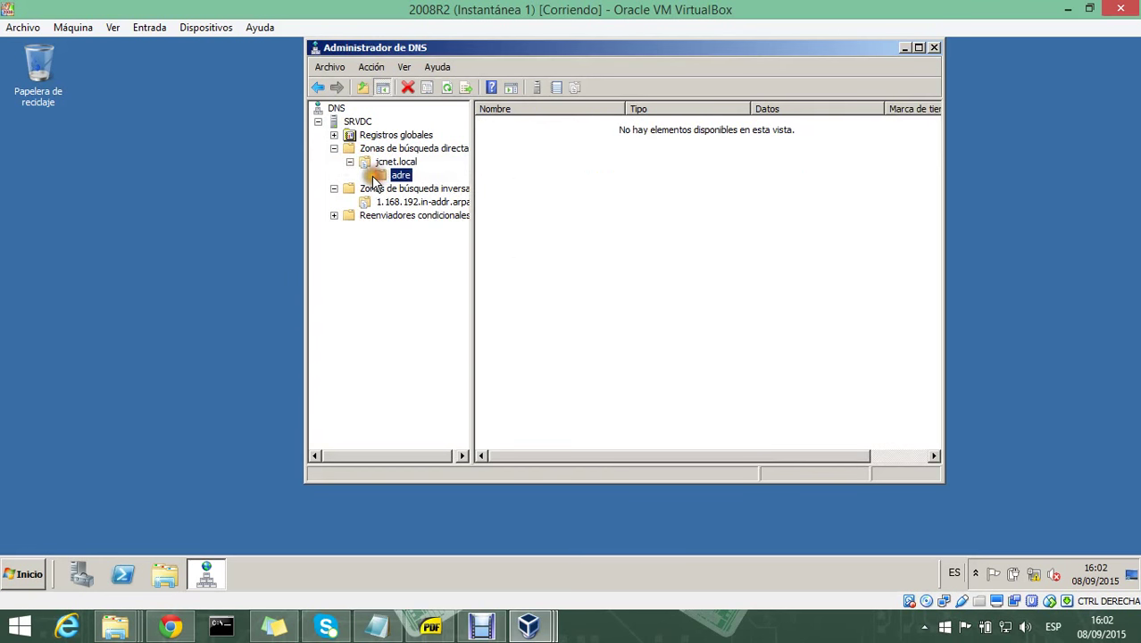
left_click(386, 162)
right_click(391, 163)
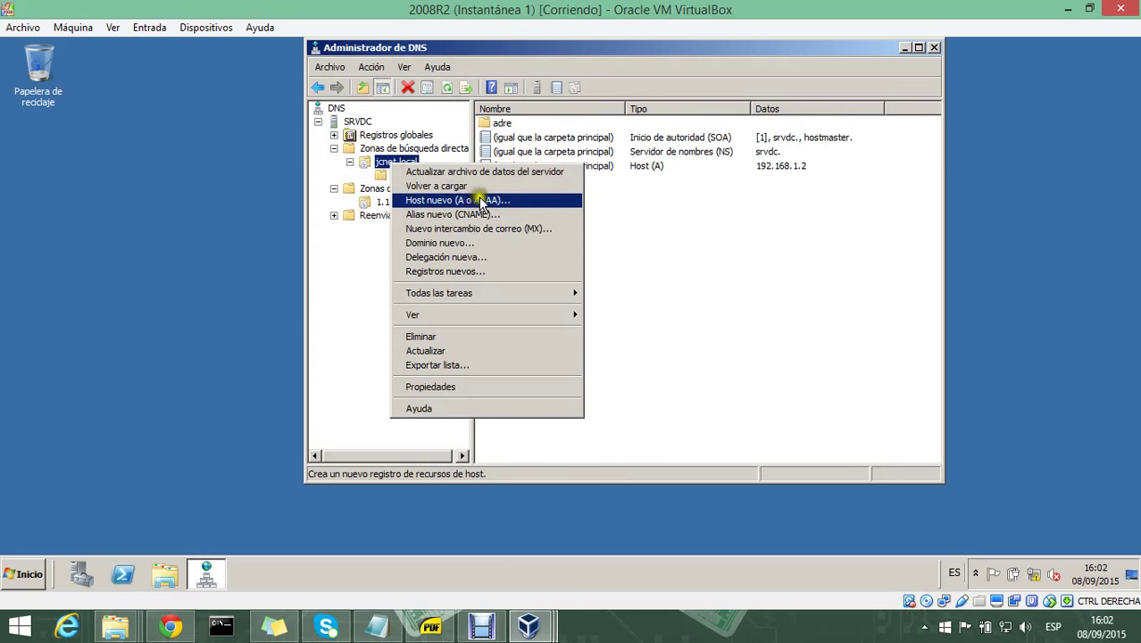
left_click(476, 256)
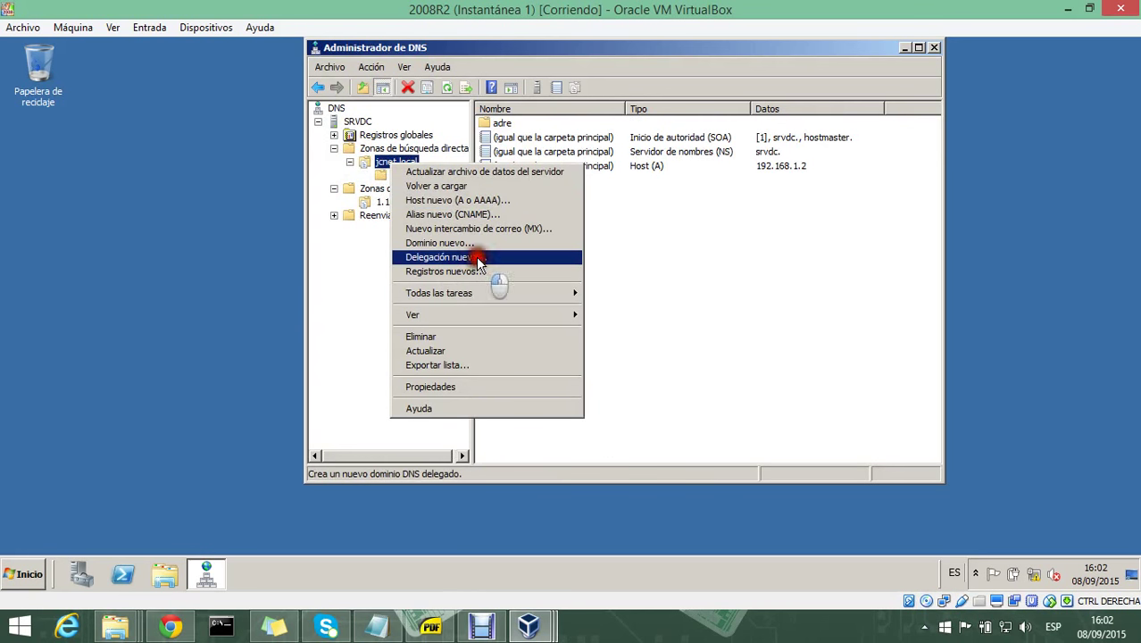
left_click(710, 349)
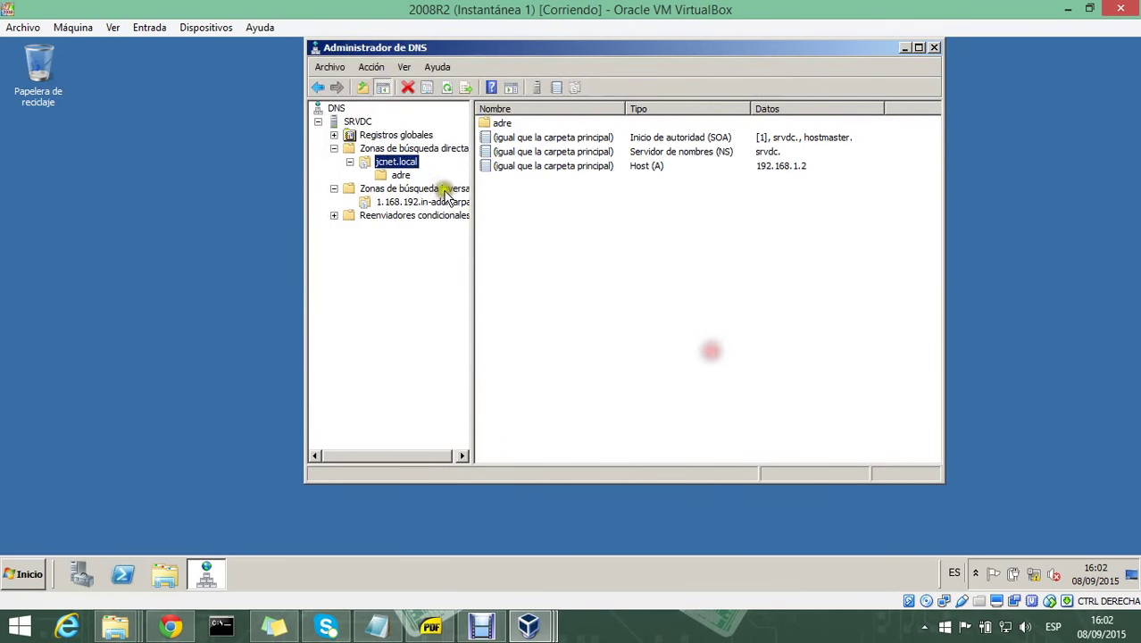
Create a new DNS domain named ter2 under the jcnet.local zone
right_click(390, 162)
left_click(479, 237)
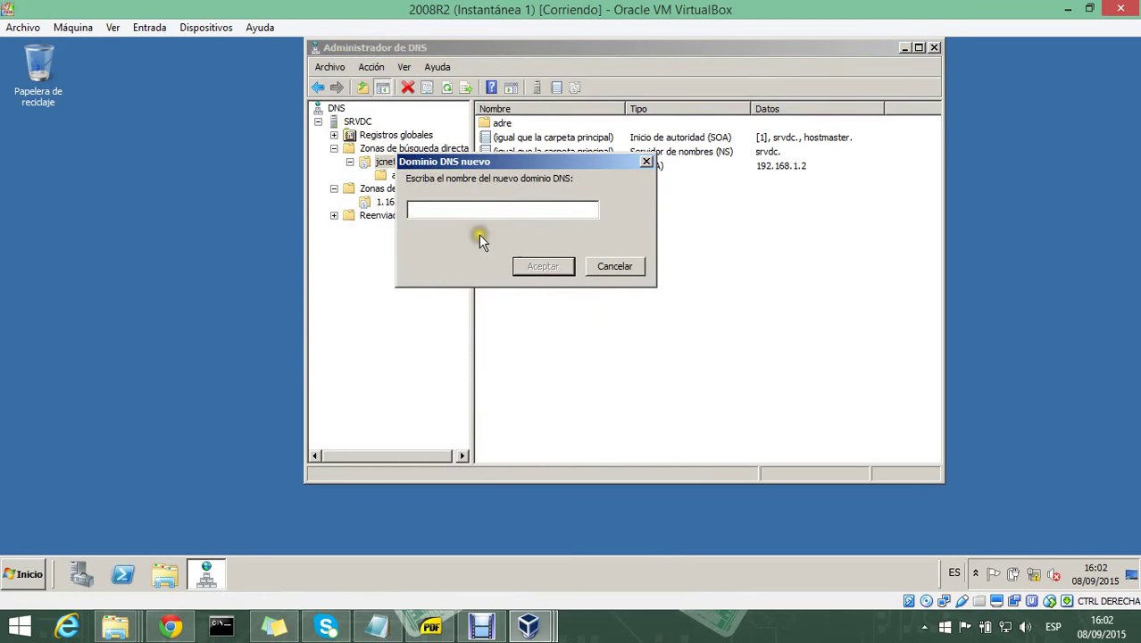
type("ter2")
left_click(540, 269)
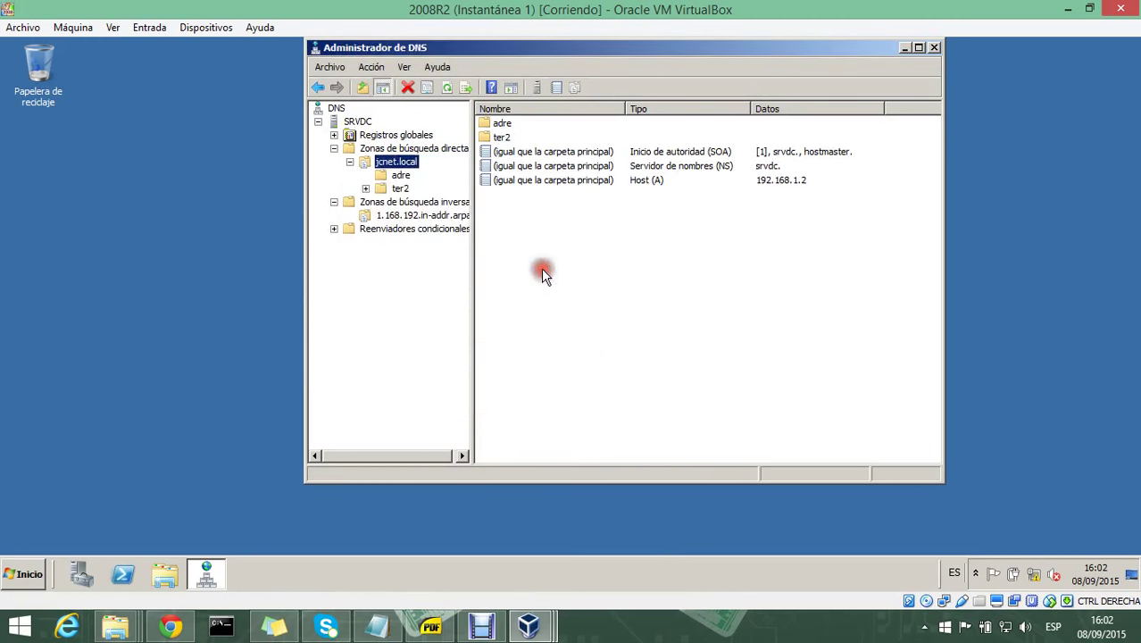
right_click(401, 165)
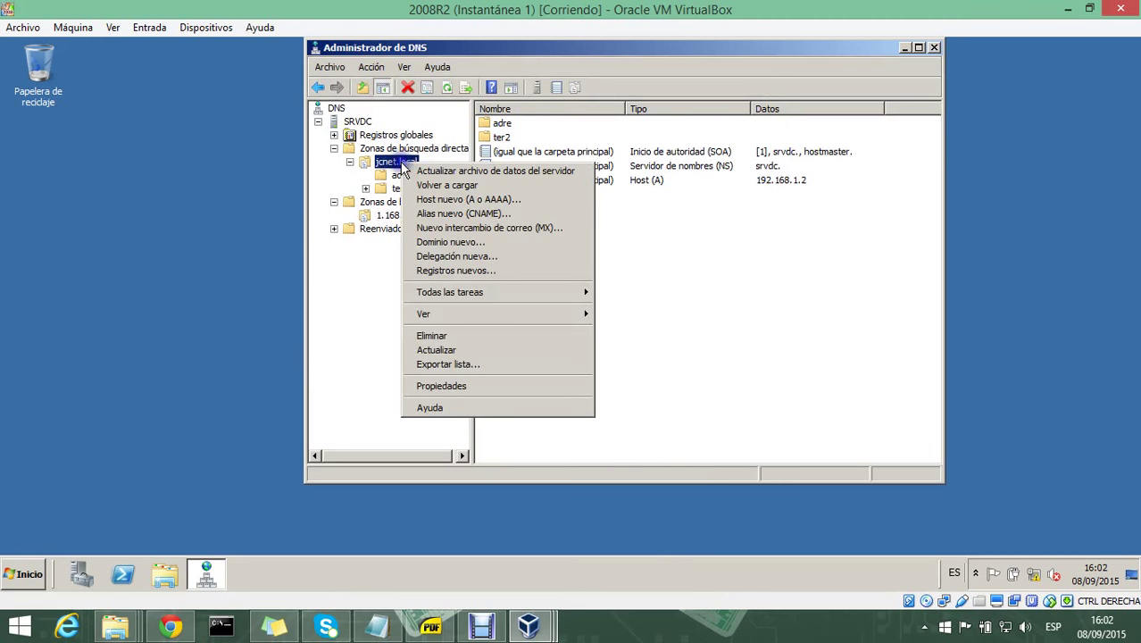
left_click(468, 199)
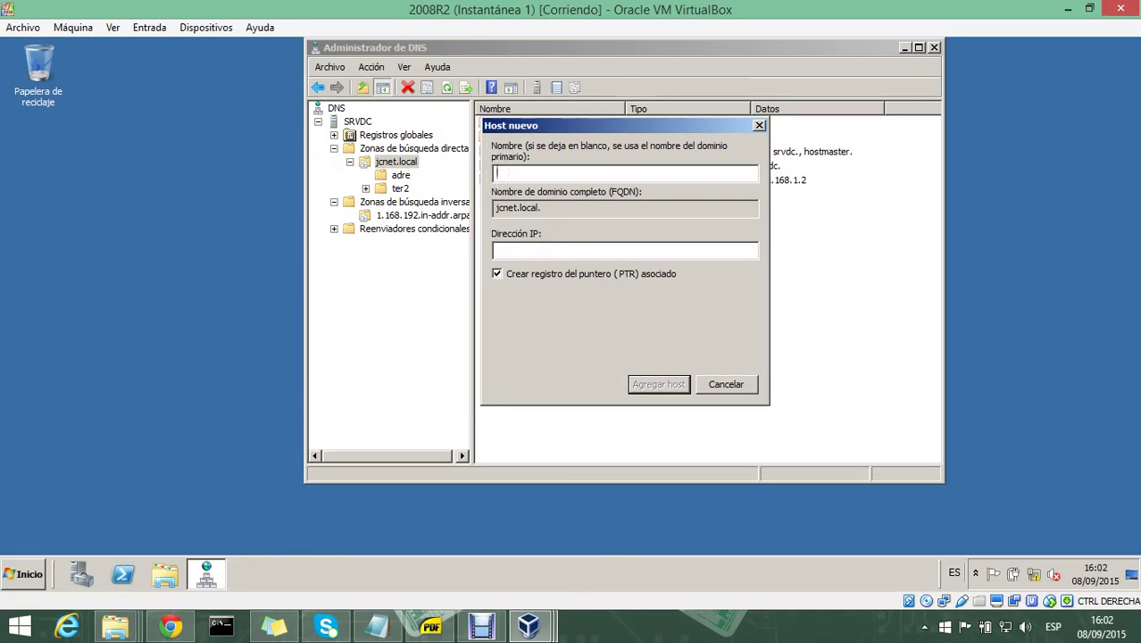
left_click(759, 125)
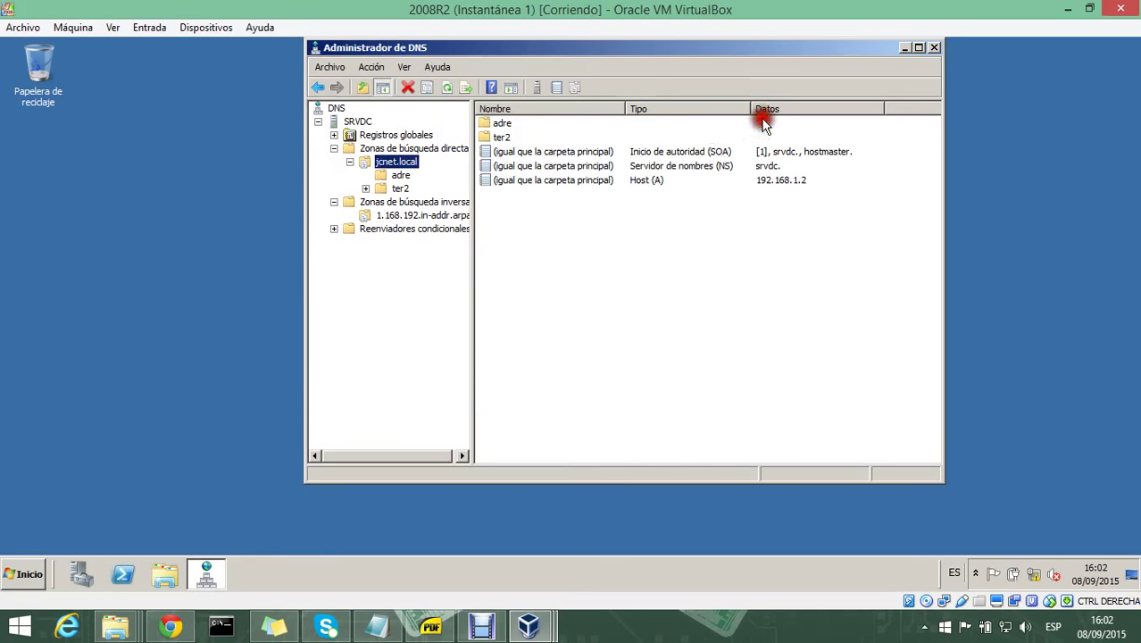
Create a new DNS domain named ter1 under the jcnet.local zone
right_click(400, 162)
left_click(483, 236)
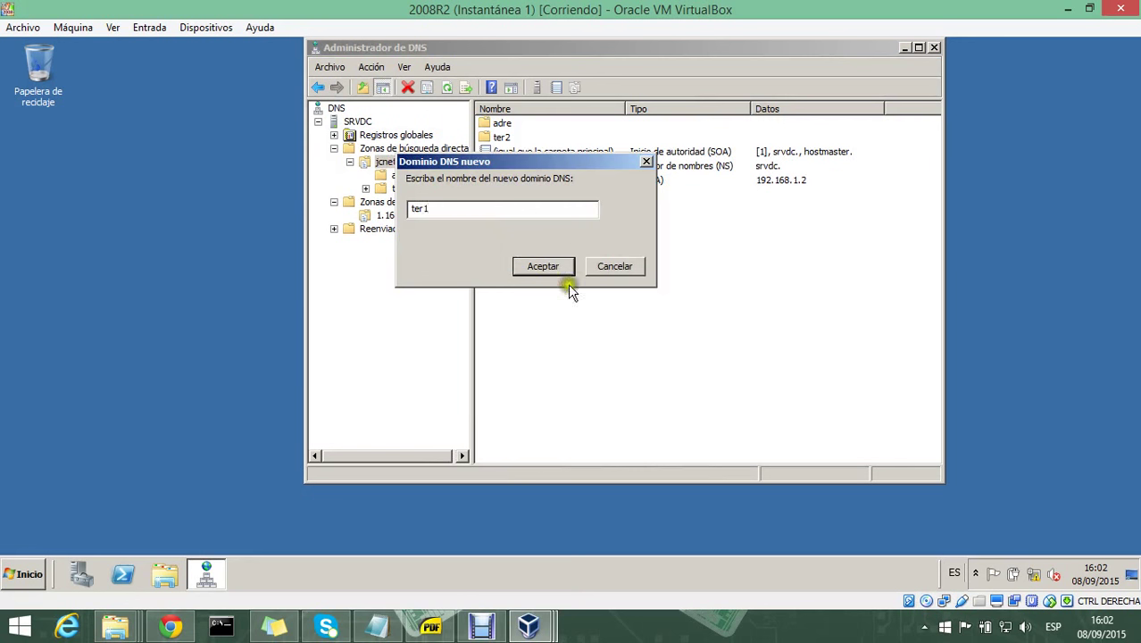
left_click(547, 266)
left_click(400, 188)
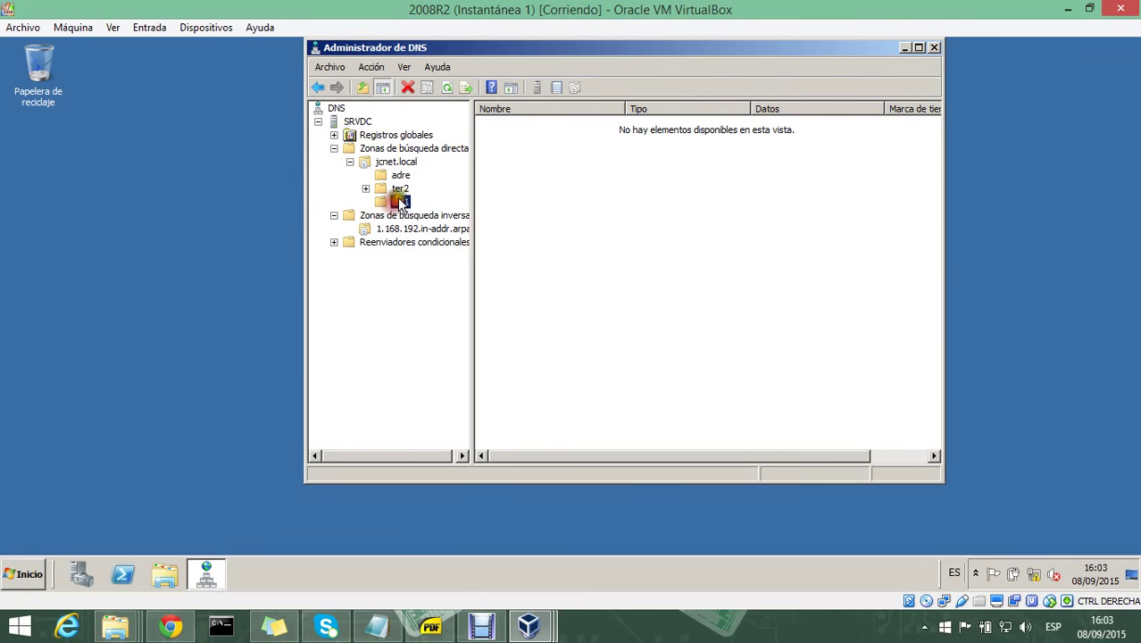
Add a host record with a blank name and IP 192.168.1.2 to the adre domain, including its associated PTR record
left_click(401, 175)
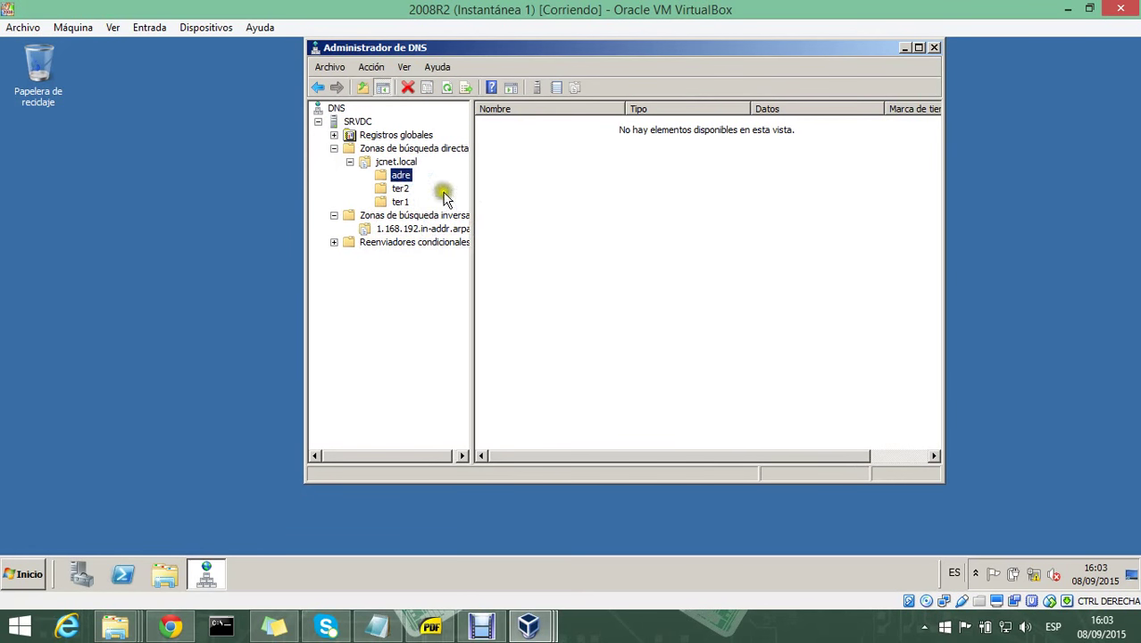
right_click(525, 168)
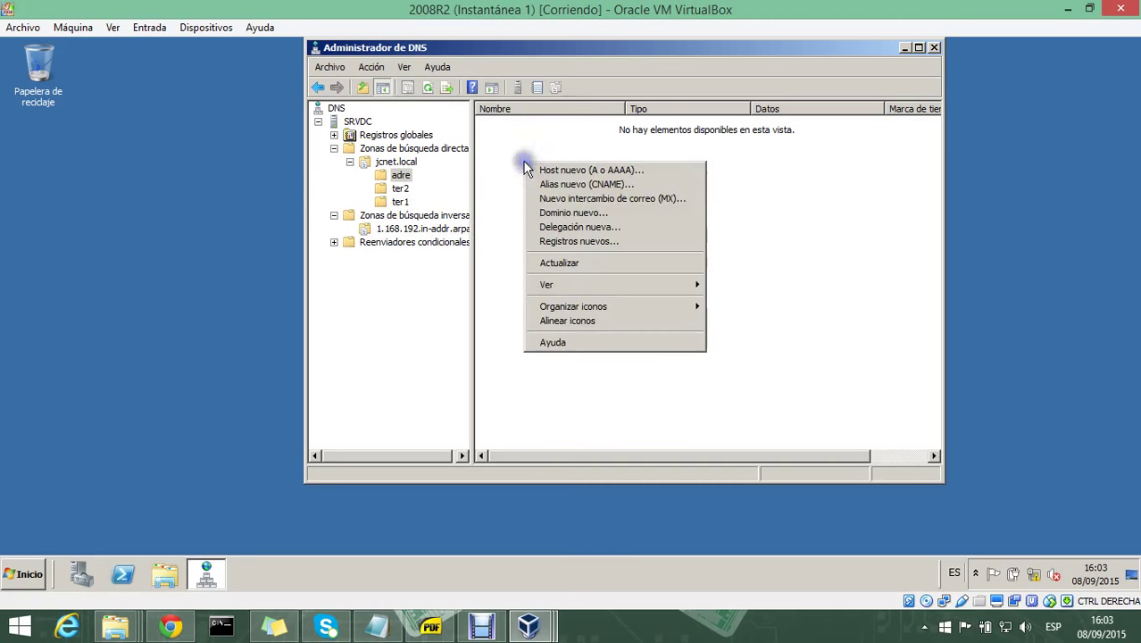
left_click(638, 171)
left_click(542, 248)
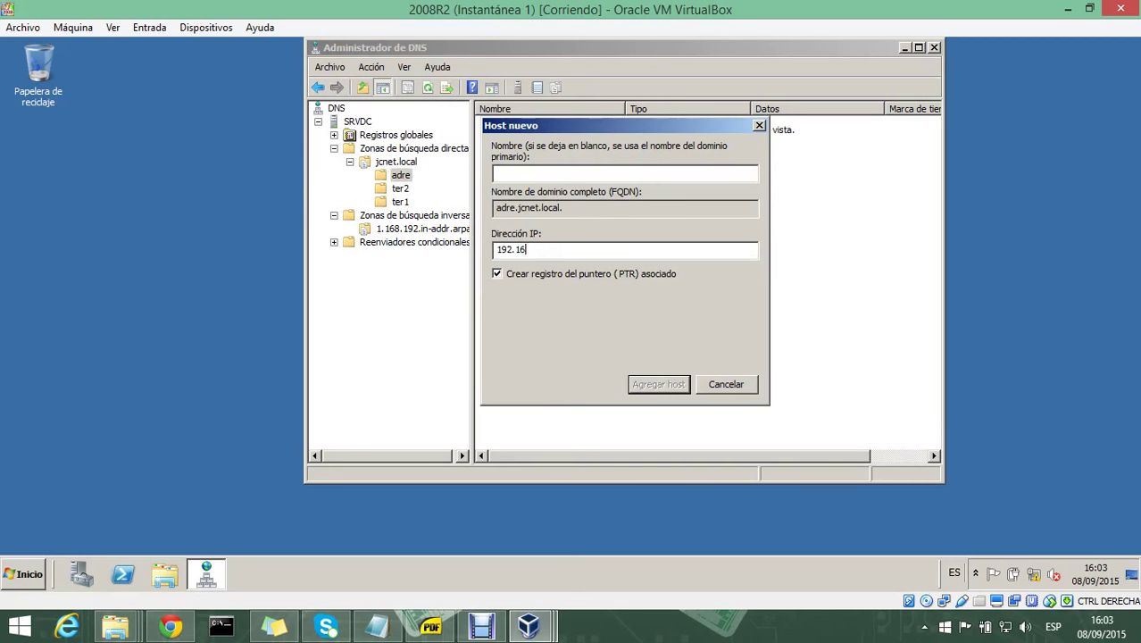
type("192.168.1.2")
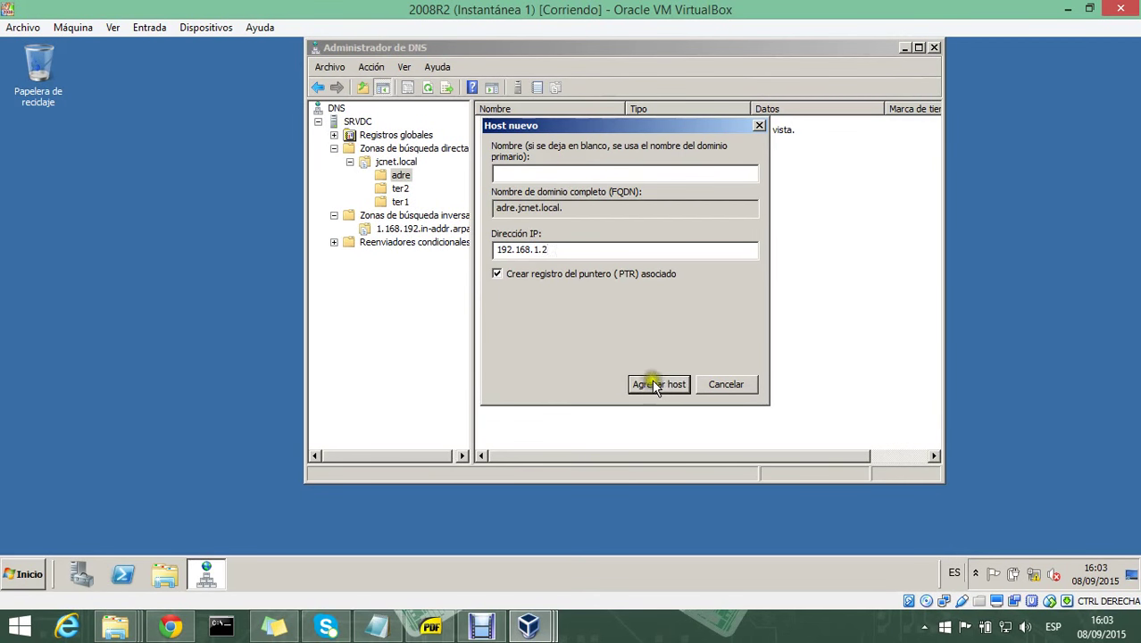
left_click(652, 382)
left_click(694, 351)
left_click(726, 384)
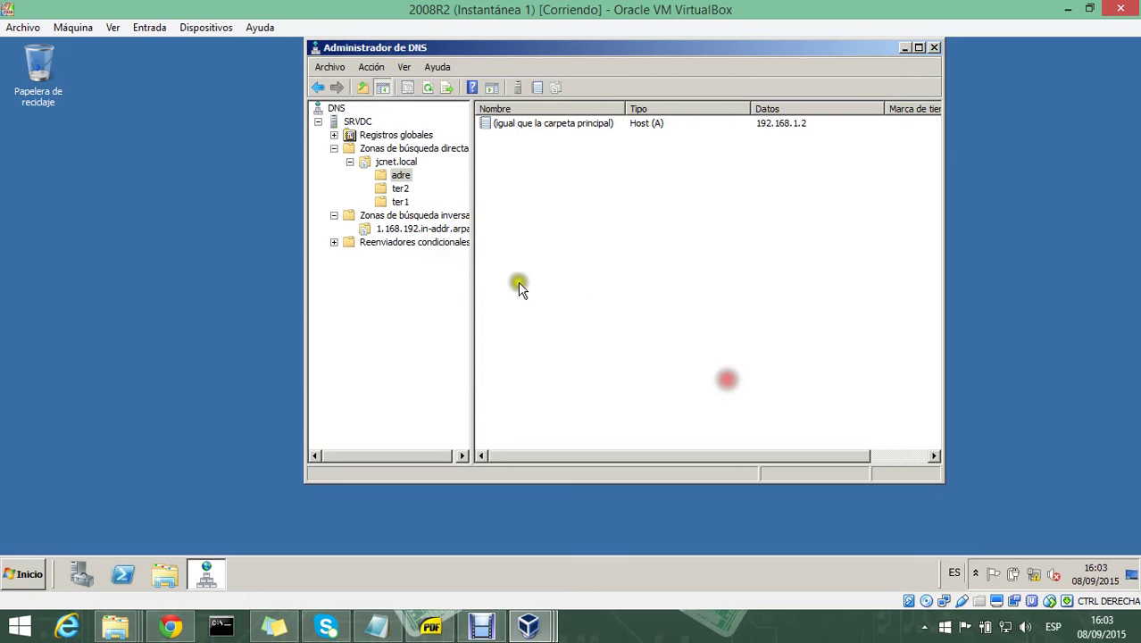
Add a host record with a blank name and IP 192.168.1.2 to the ter2 domain, including its associated PTR record
left_click(400, 188)
right_click(527, 181)
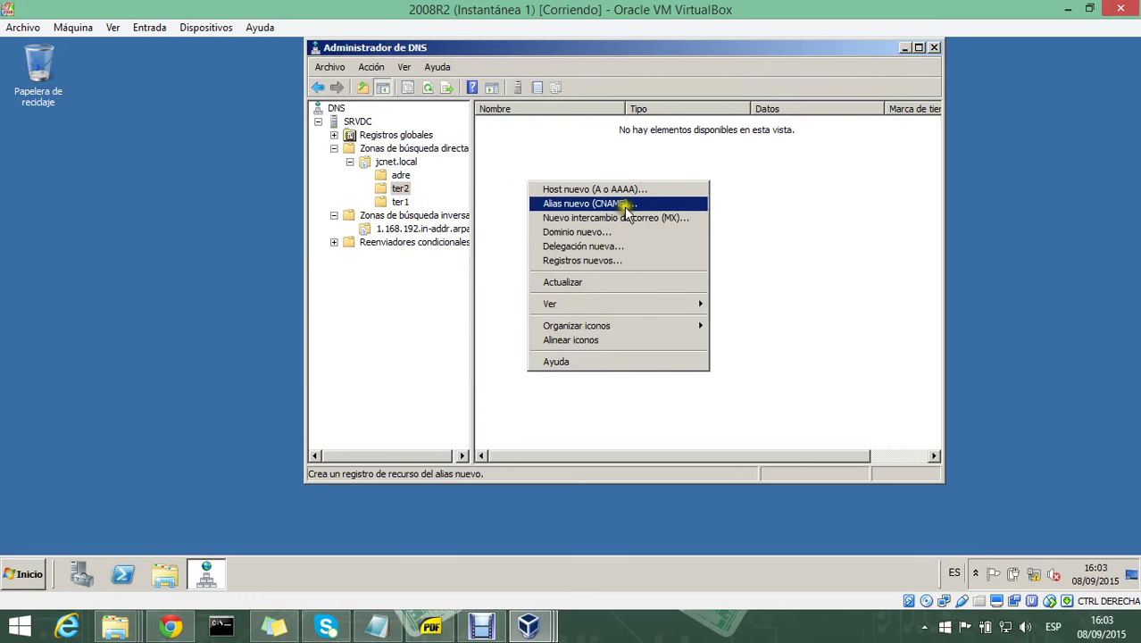
left_click(641, 189)
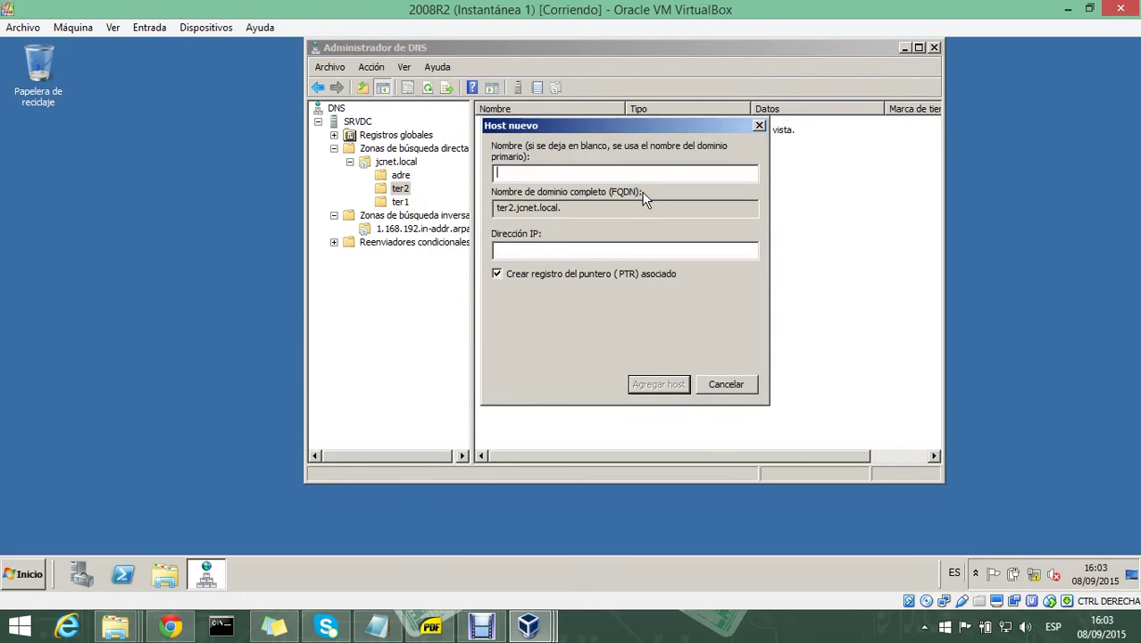
left_click(614, 248)
type("1")
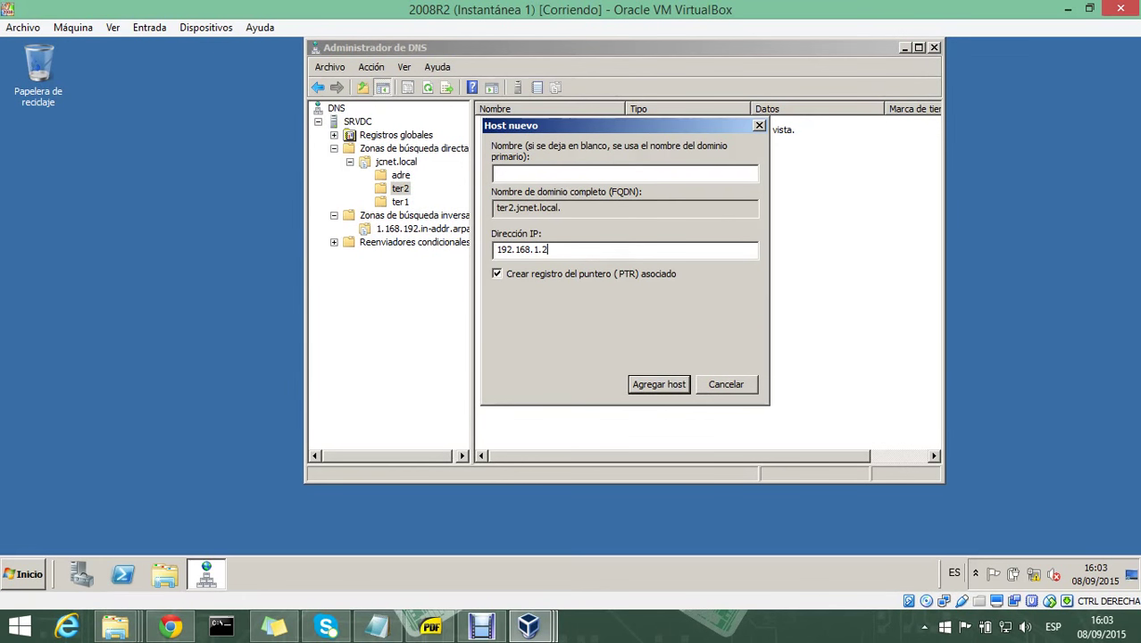
type("92.168.1.2")
key("shift+Home")
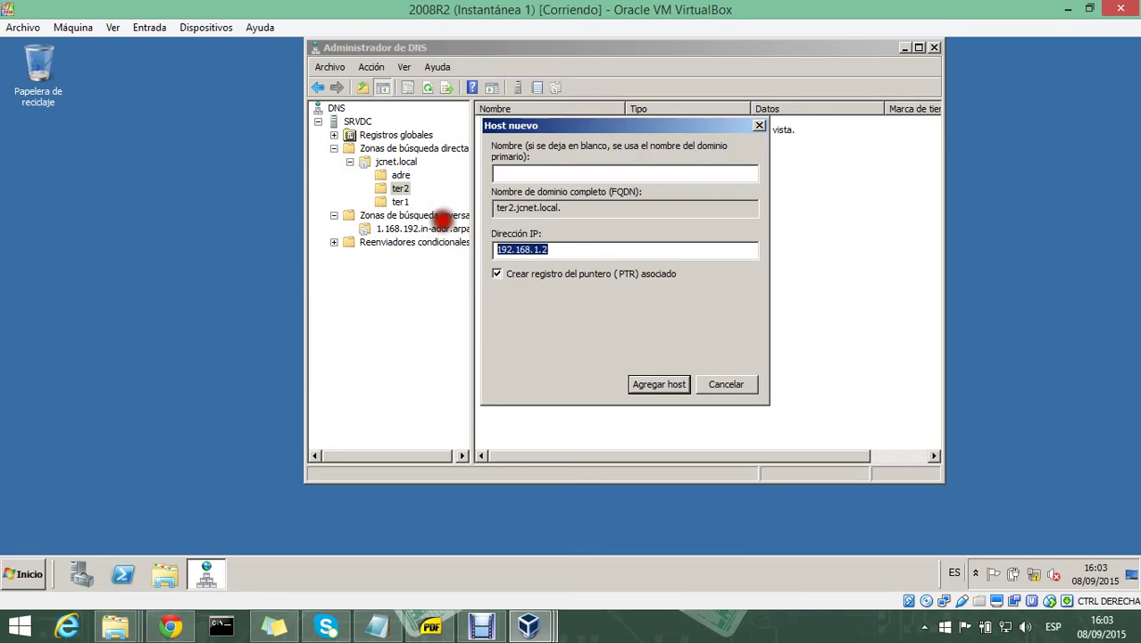
left_click(664, 384)
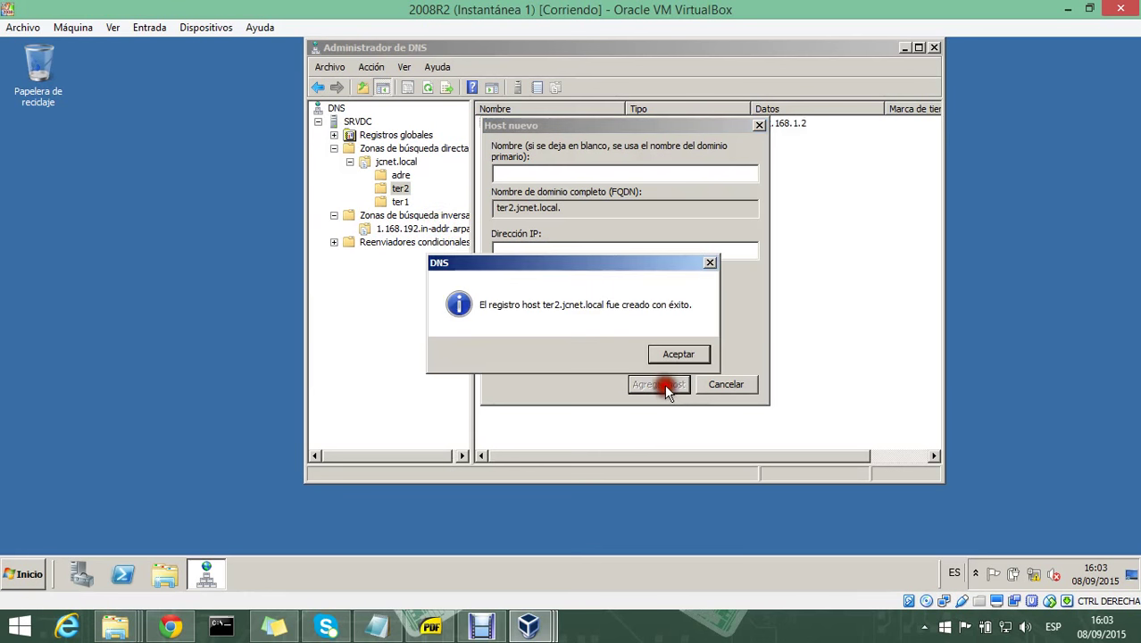
left_click(690, 352)
left_click(734, 385)
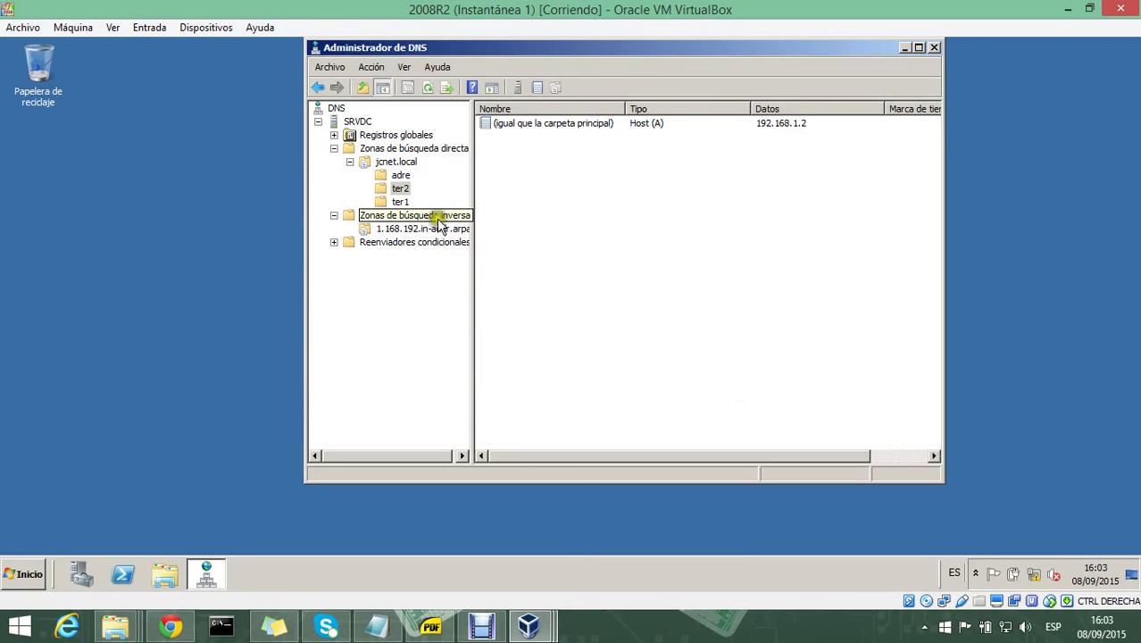
Add a host record with a blank name and IP 192.168.1.2 to the ter1 domain, including its associated PTR record
left_click(400, 202)
right_click(536, 196)
left_click(581, 204)
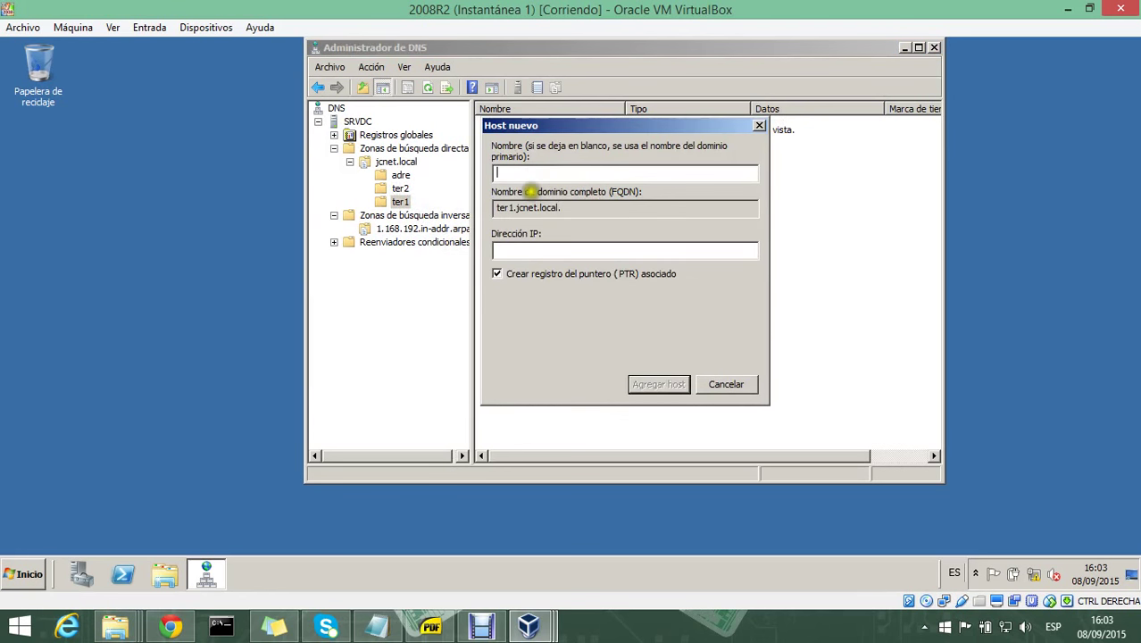
left_click(525, 249)
type("192.168.1.2")
left_click(654, 384)
left_click(683, 357)
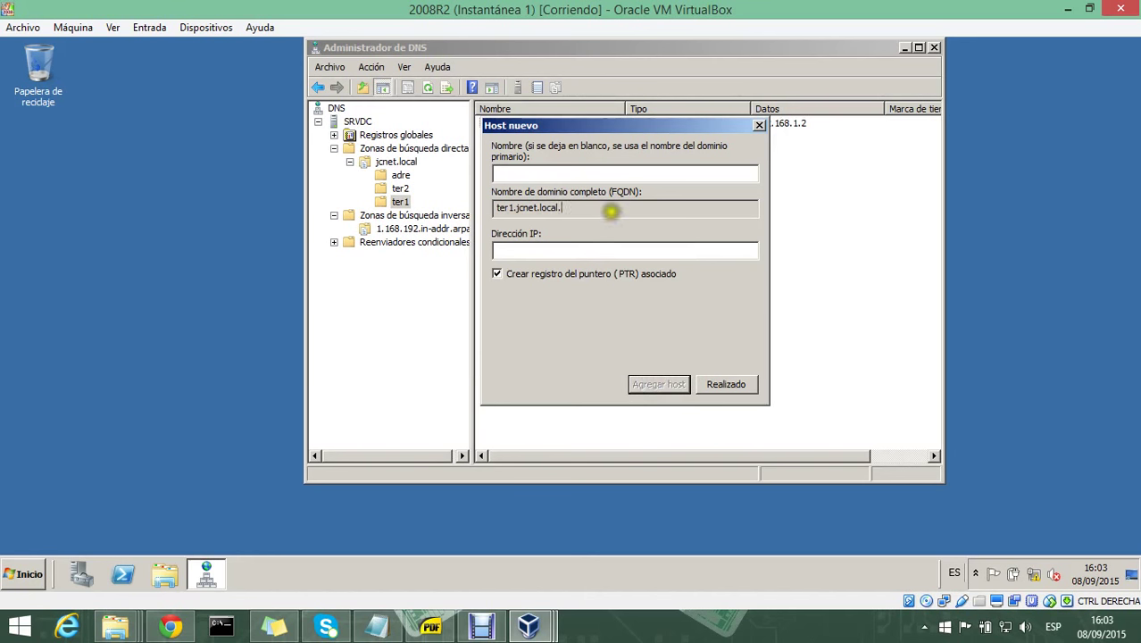
left_click_drag(598, 208, 473, 201)
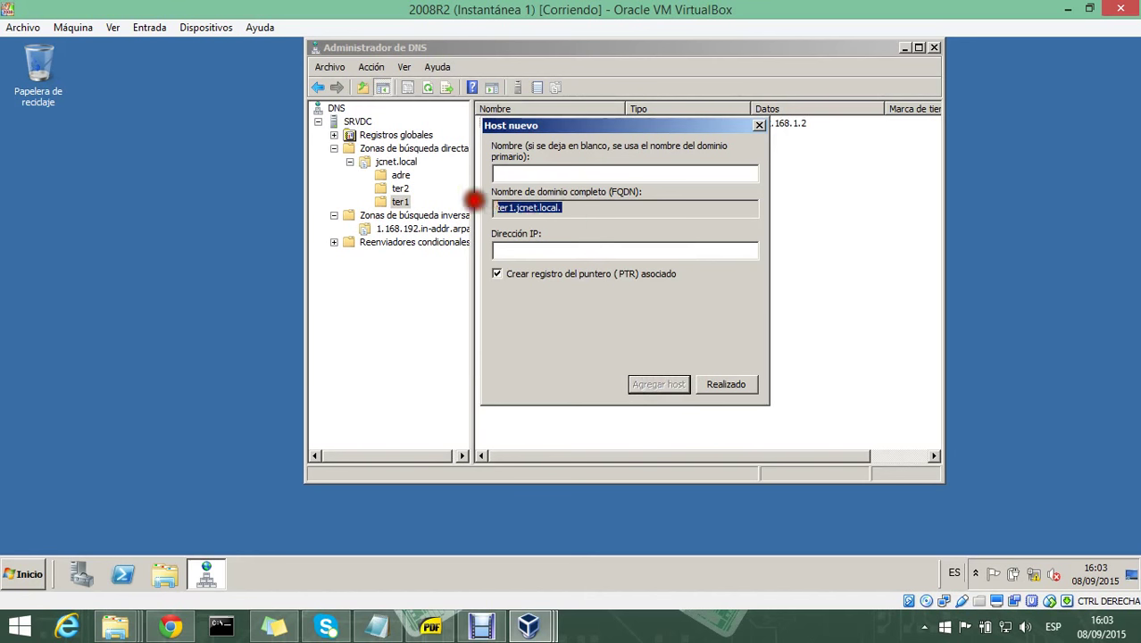
left_click(724, 383)
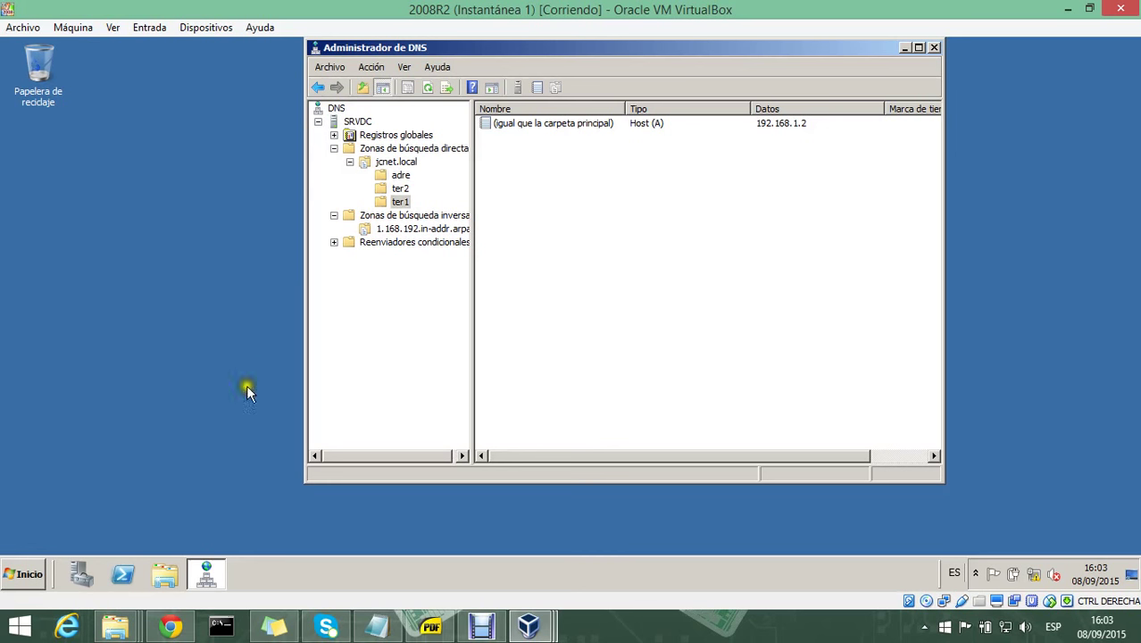
Open the Internet Information Services (IIS) manager and expand the SRVDC server and its Sitios node
left_click(34, 574)
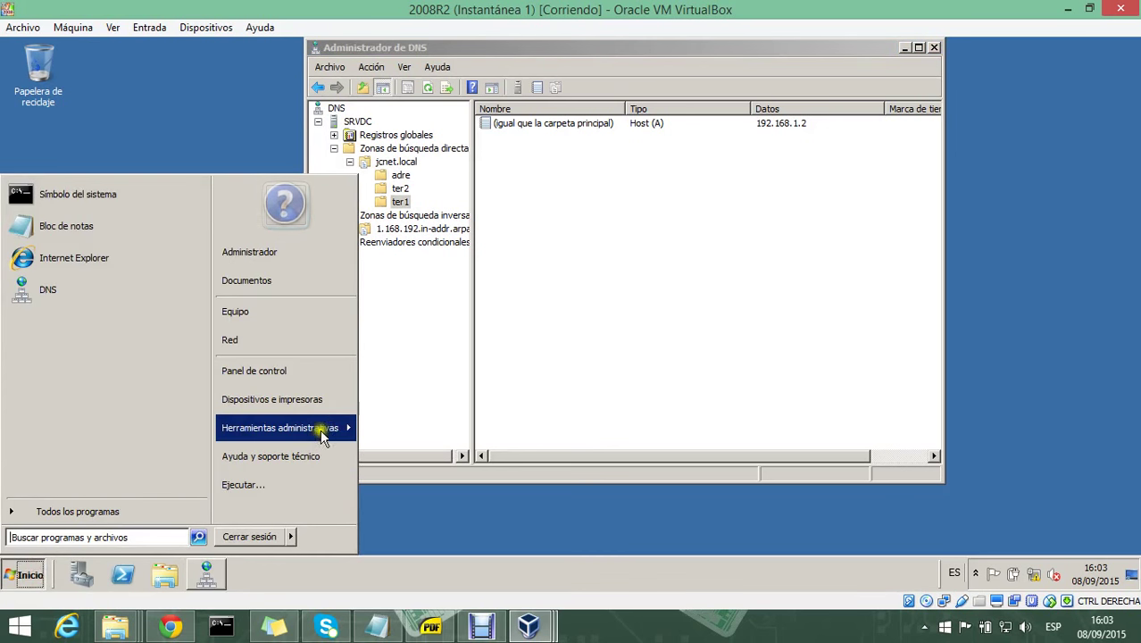
mouse_move(322, 436)
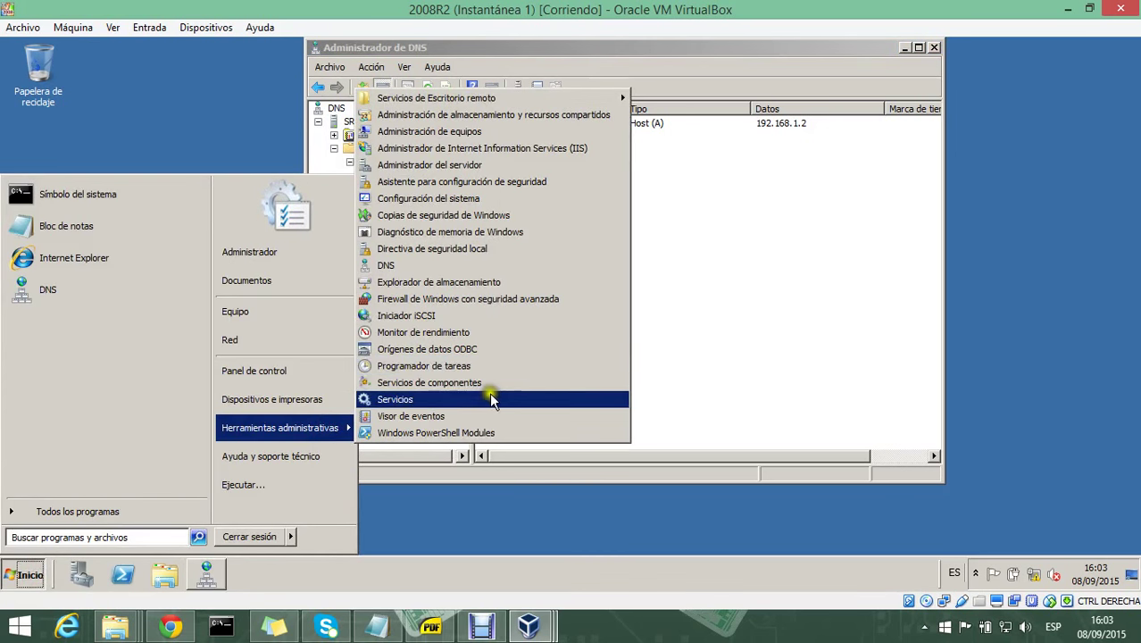
left_click(549, 150)
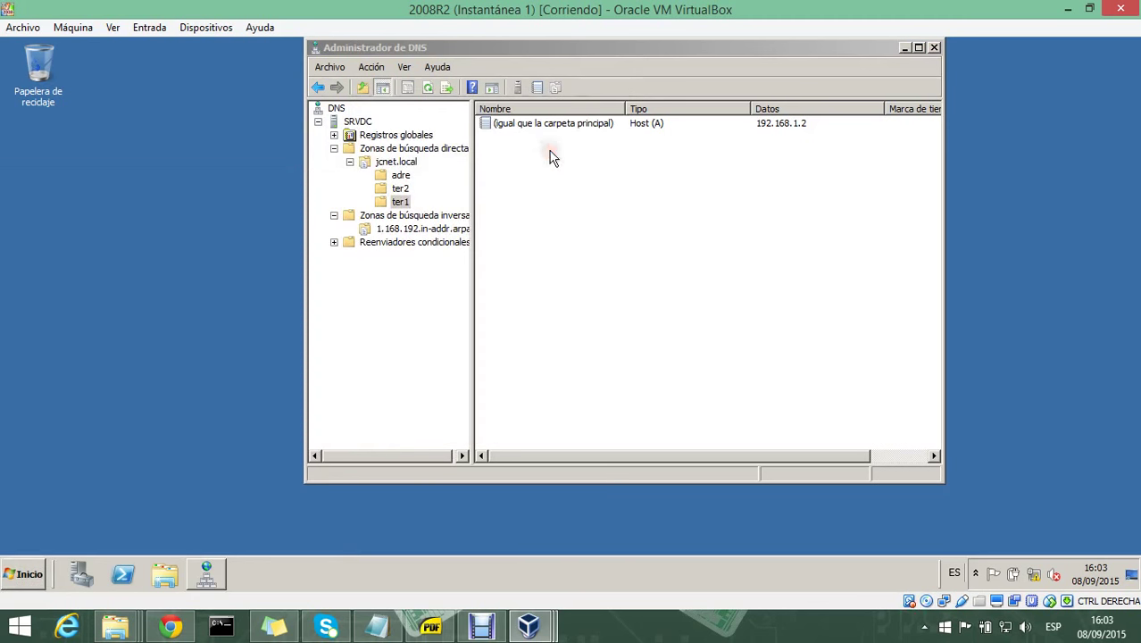
left_click(75, 220)
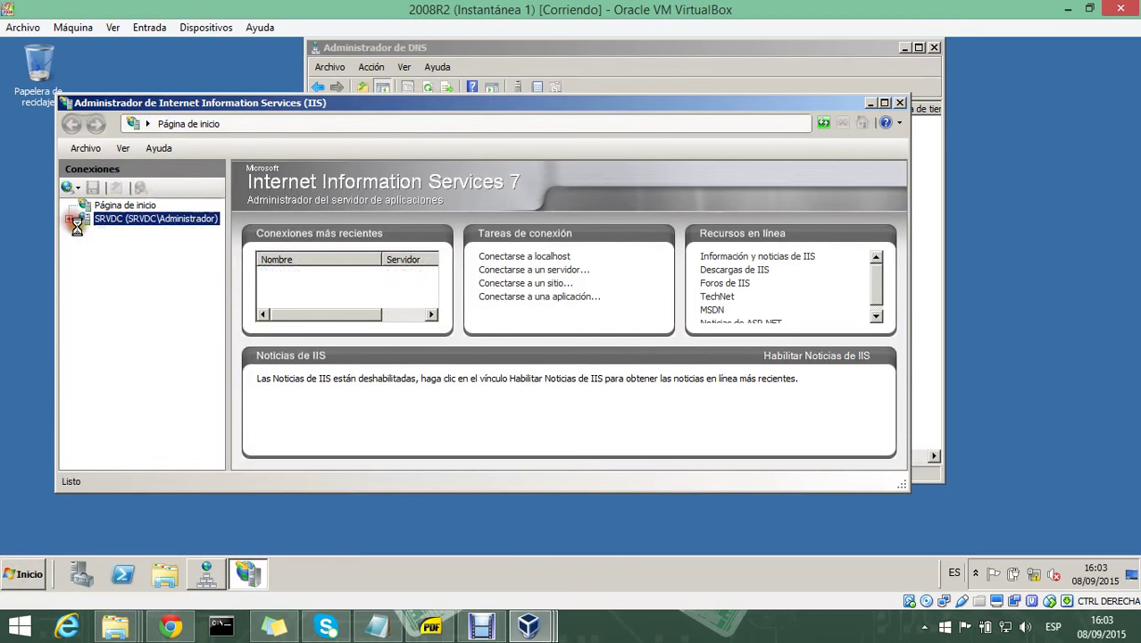
left_click(85, 246)
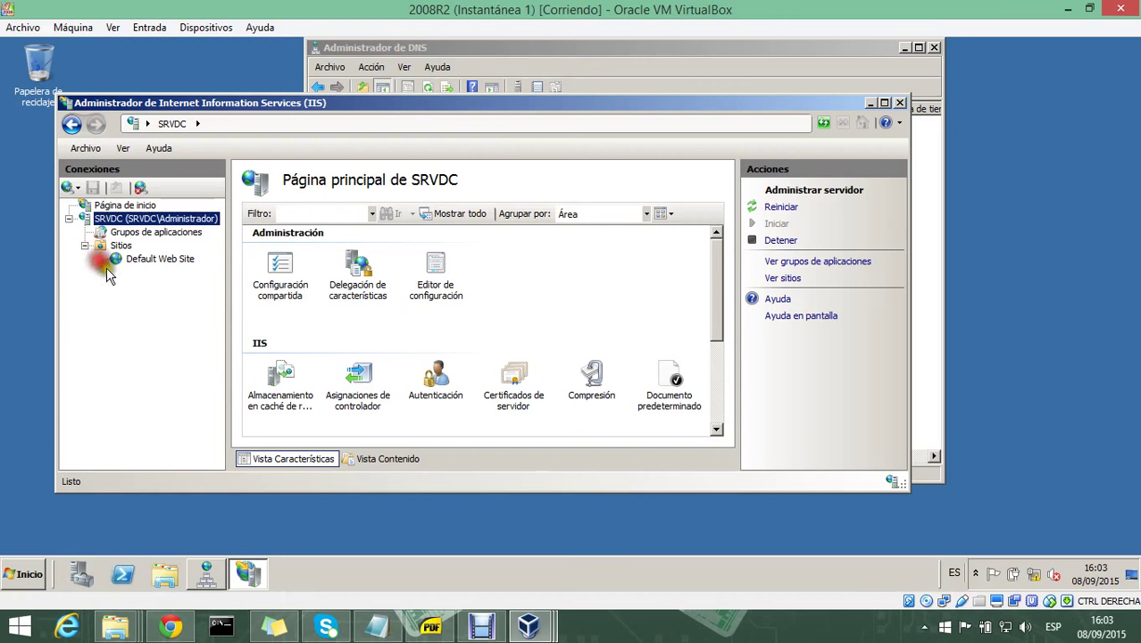
Open the folder C:\inetpub\wwwroot in the file explorer and select the iisstart file
left_click(29, 574)
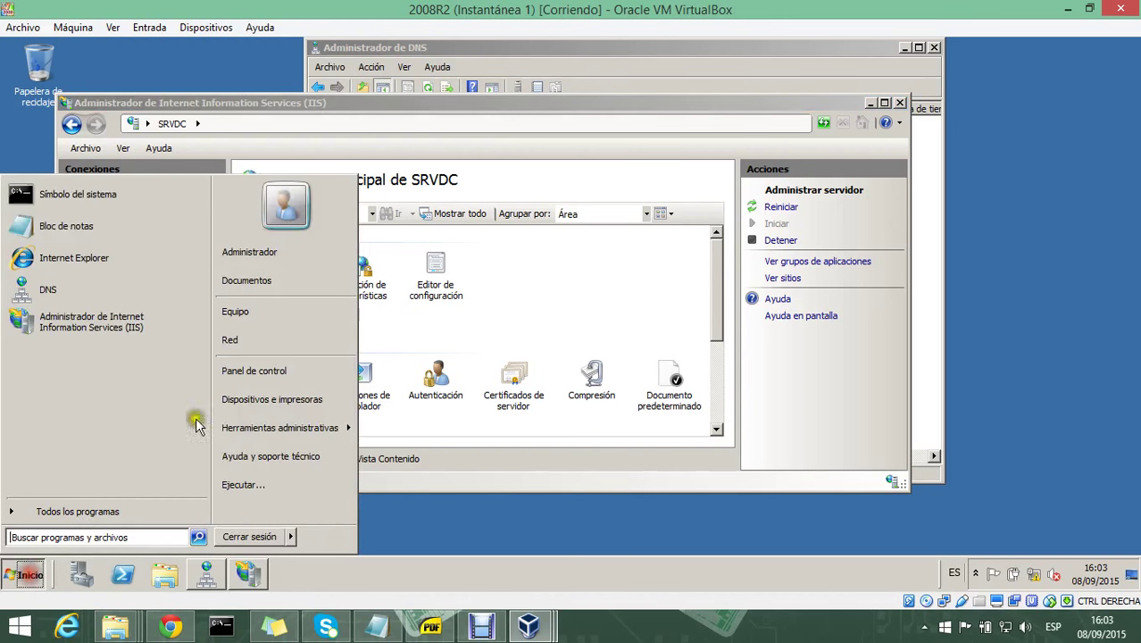
left_click(236, 311)
double_click(466, 172)
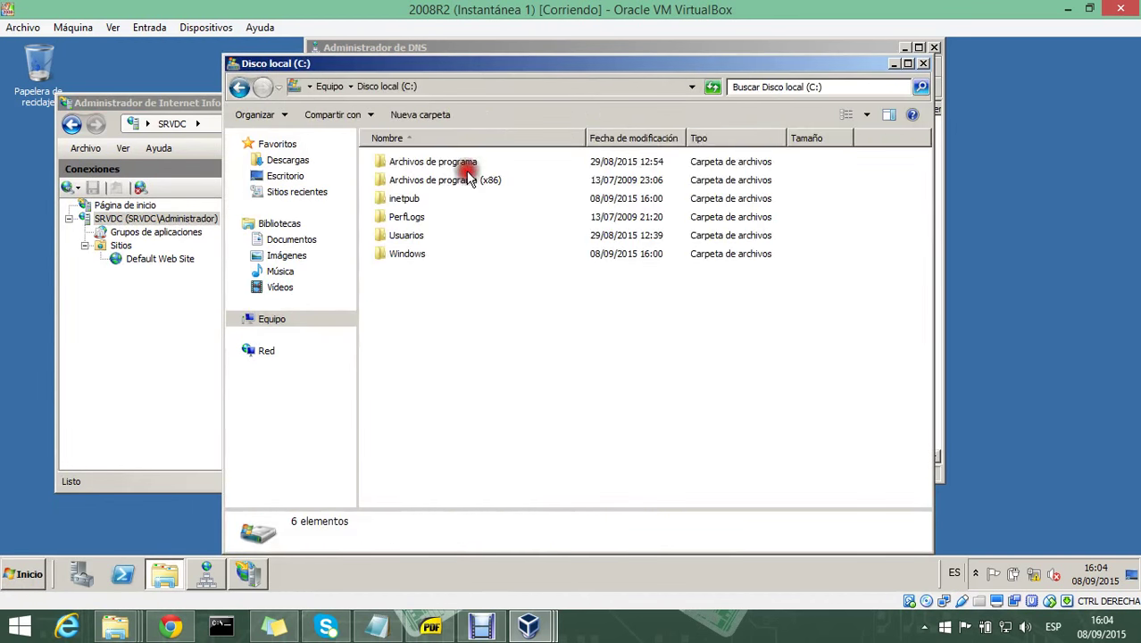
double_click(419, 200)
double_click(417, 235)
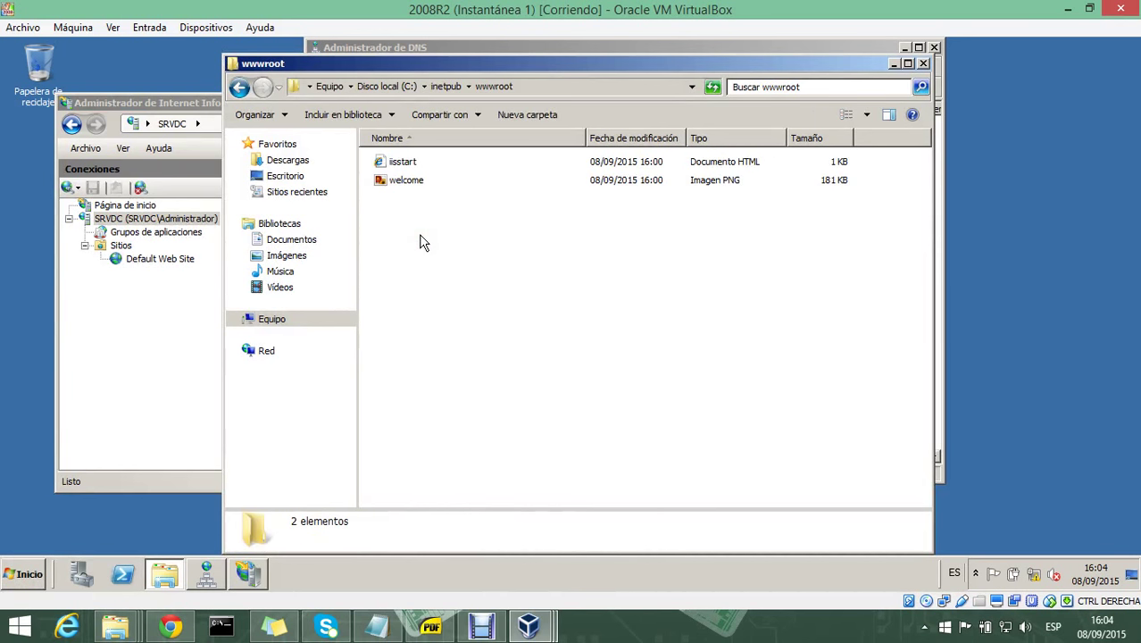
left_click(398, 206)
left_click(408, 163)
right_click(407, 160)
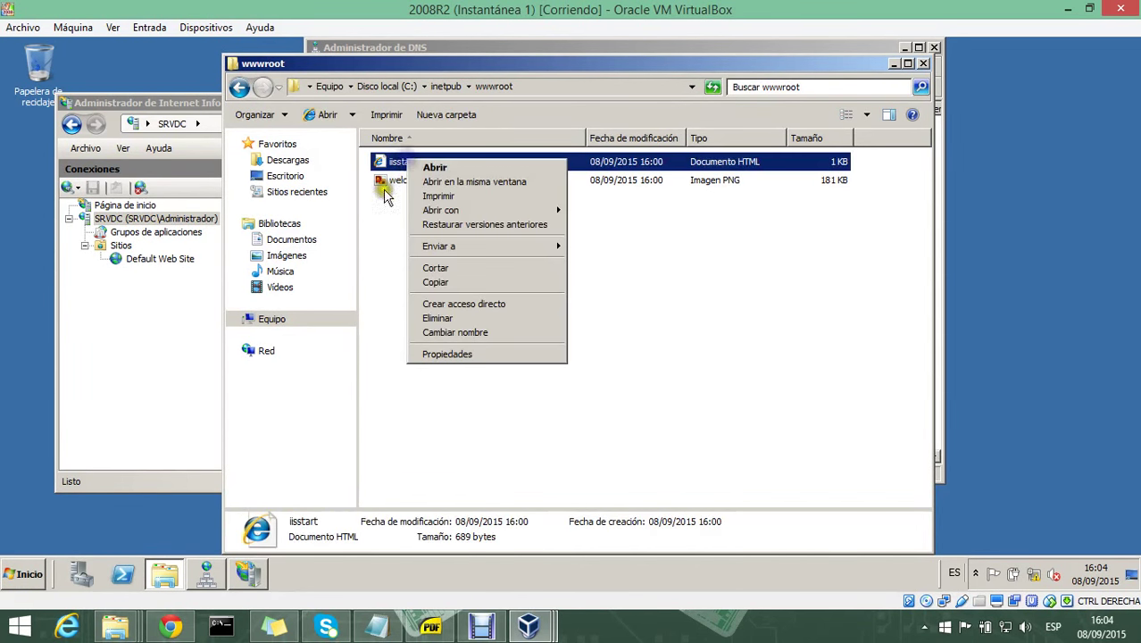
Create a new folder named sitio1 in wwwroot
right_click(388, 251)
mouse_move(517, 400)
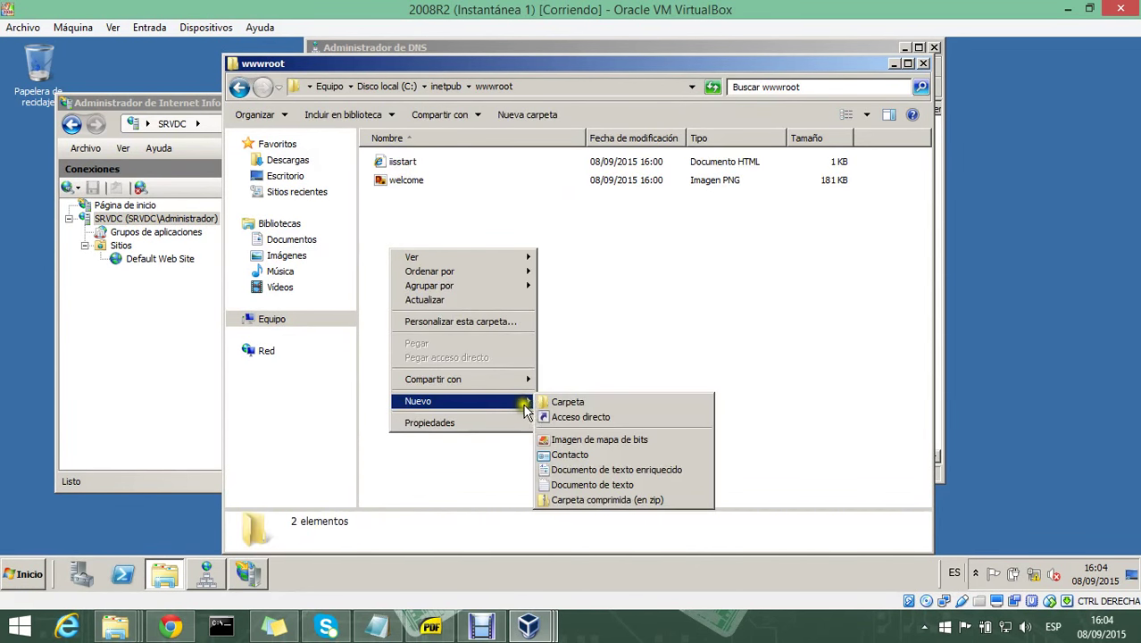
left_click(568, 401)
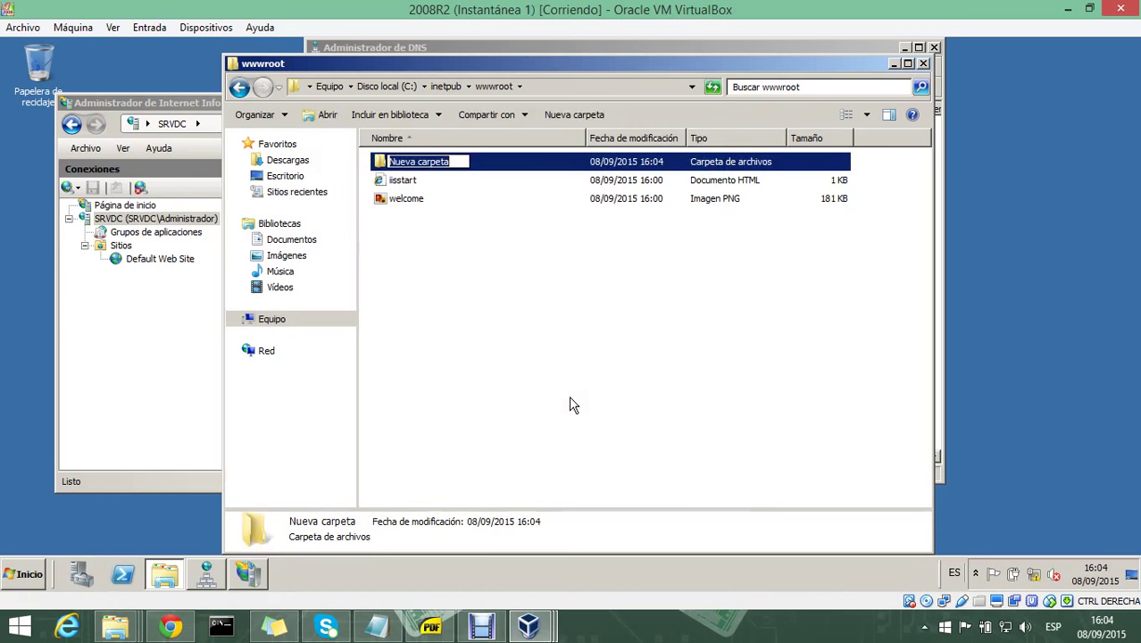
type("sitio")
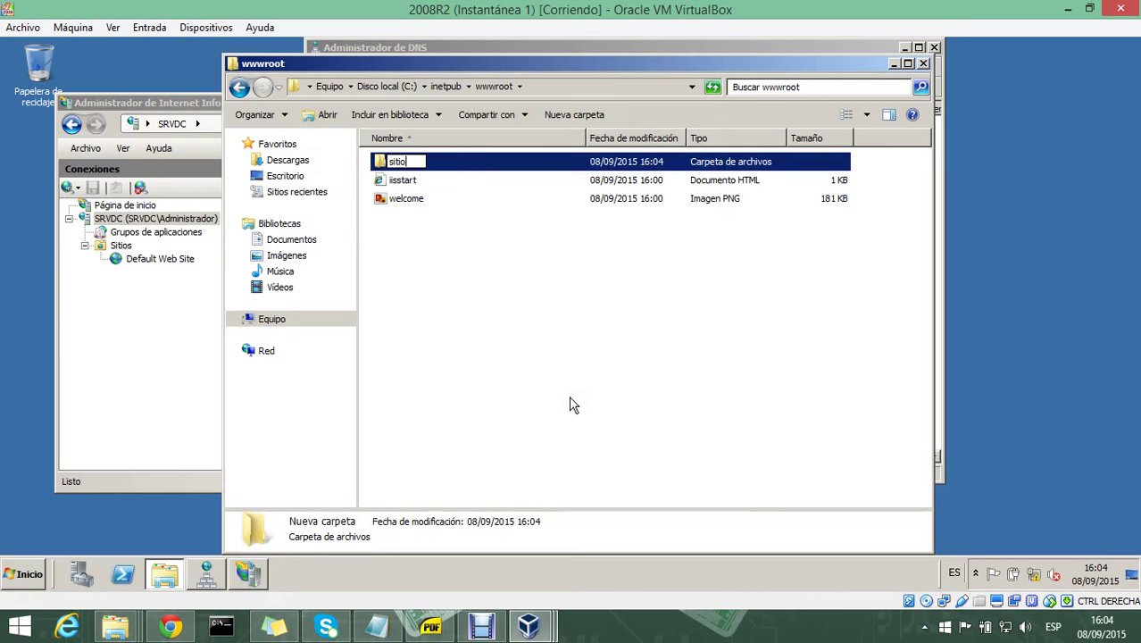
type("1")
key("Return")
Duplicate the sitio1 folder six times within wwwroot
key("ctrl+c")
key("ctrl+v")
key("ctrl+v")
key("ctrl+v")
key("ctrl+v")
key("ctrl+v")
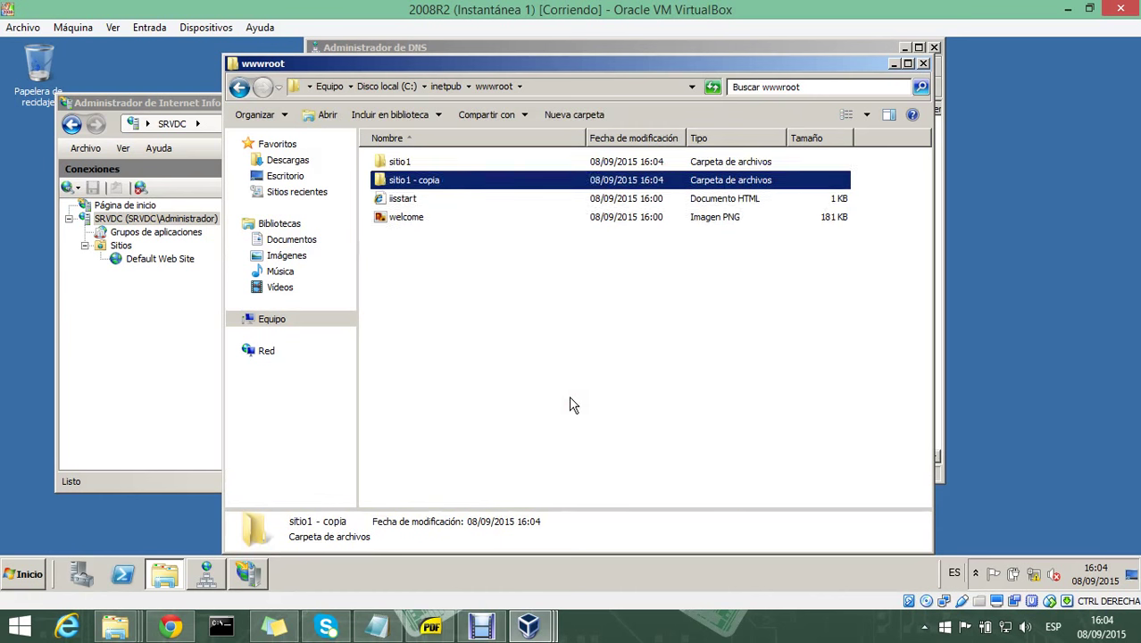
key("ctrl+v")
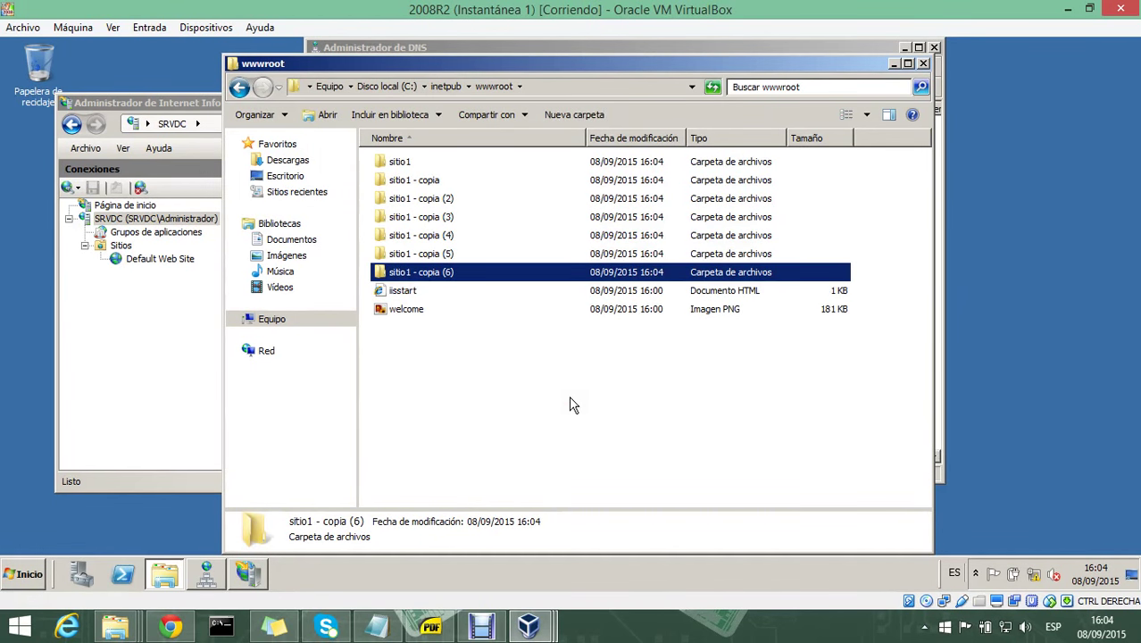
Rename the folder "sitio1 - copia" as sitio2
left_click(413, 180)
left_click(414, 180)
type("2")
left_click(436, 200)
Rename the folder "sitio1 - copia (2)" as sitio3
left_click(417, 181)
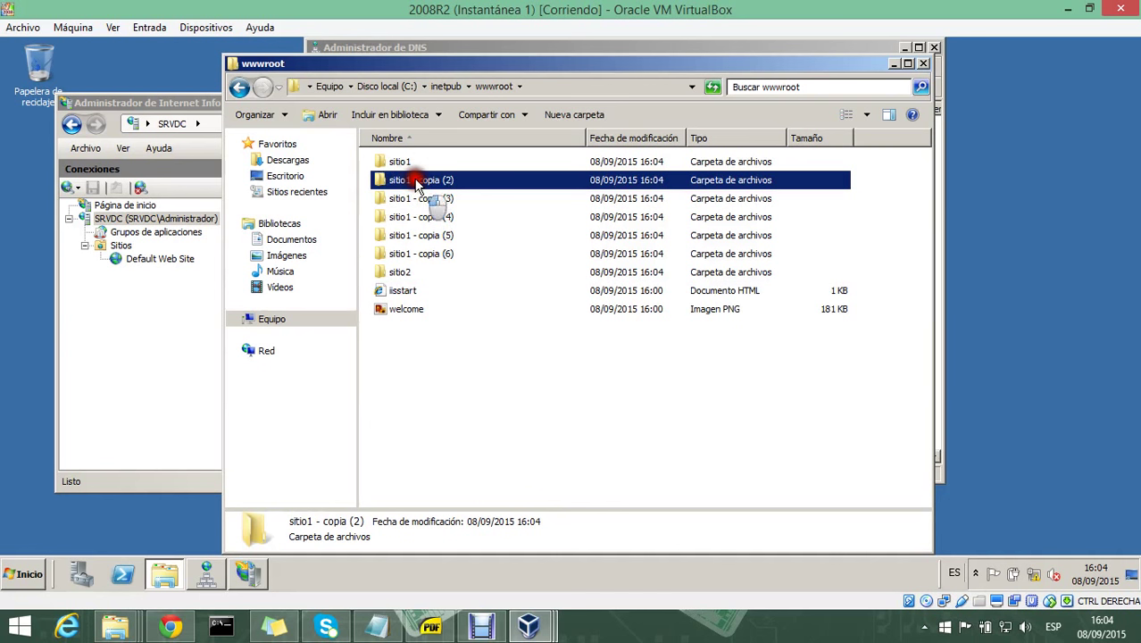
left_click(406, 179)
left_click_drag(408, 180, 503, 183)
type("3")
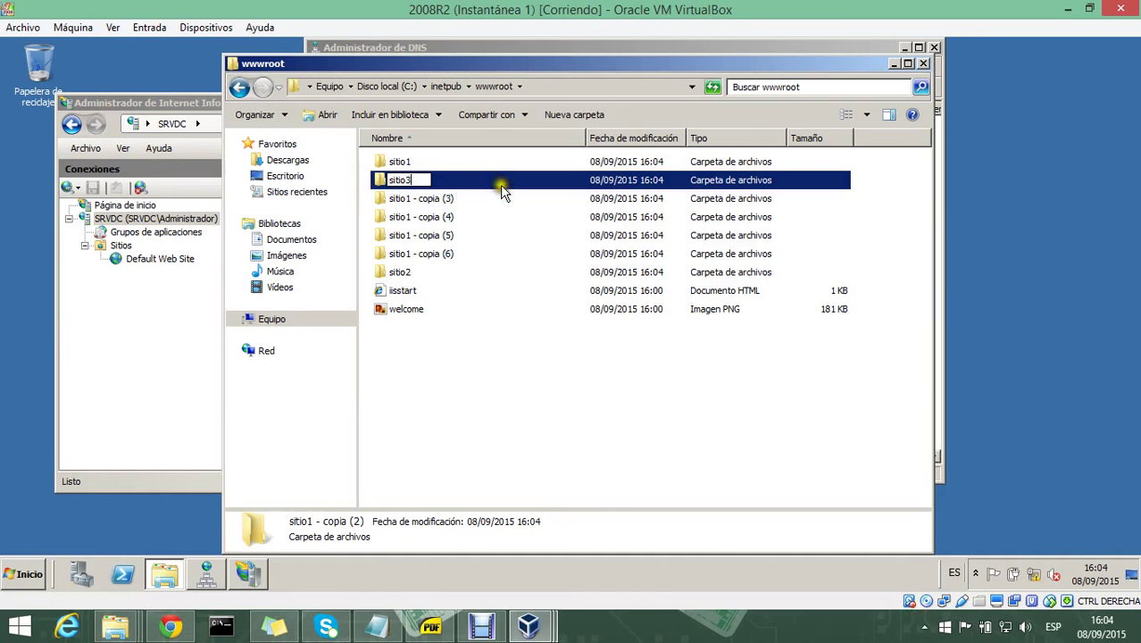
left_click(435, 199)
Rename the folder "sitio1 - copia (3)" as sitio4
left_click(415, 183)
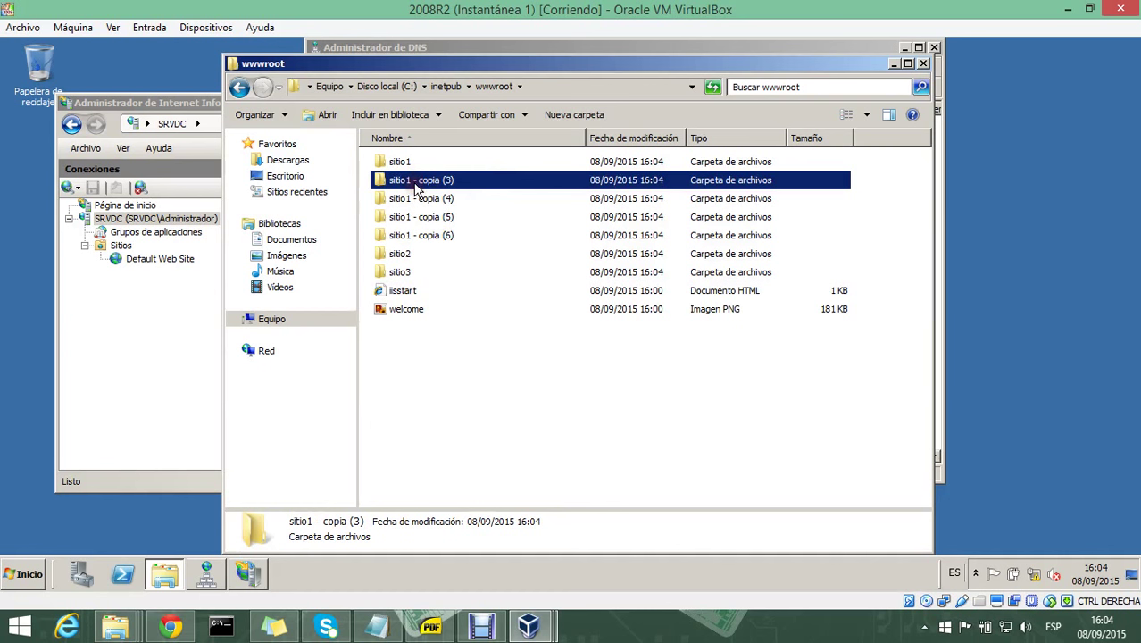
left_click_drag(408, 180, 497, 182)
type("4")
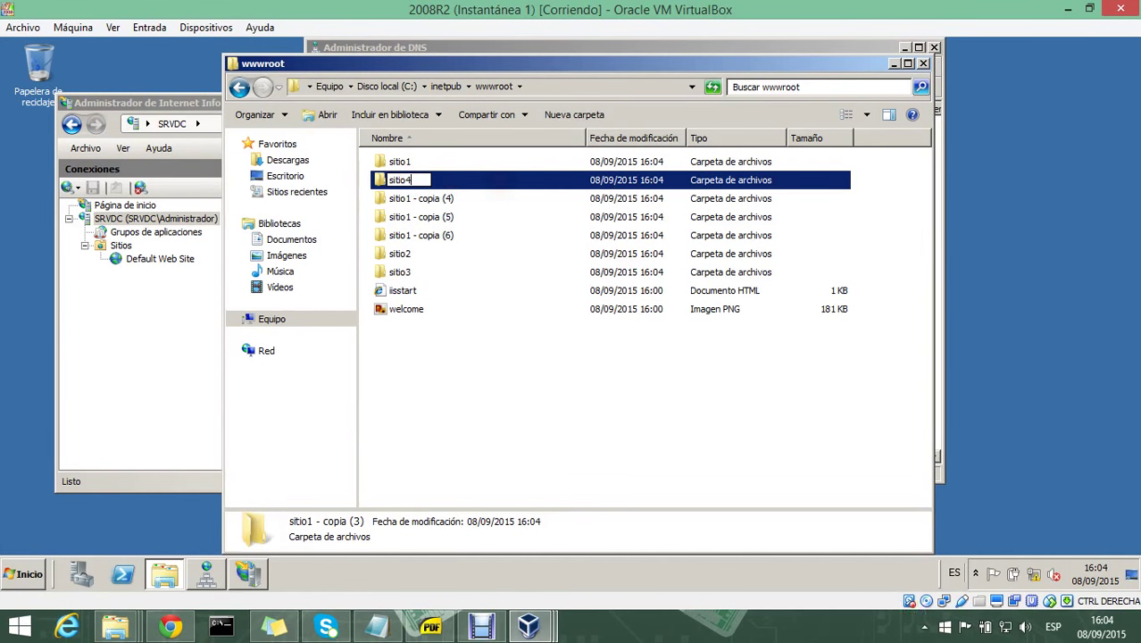
left_click(435, 196)
Rename the folder "sitio1 - copia (4)" as sitio5
left_click(413, 183)
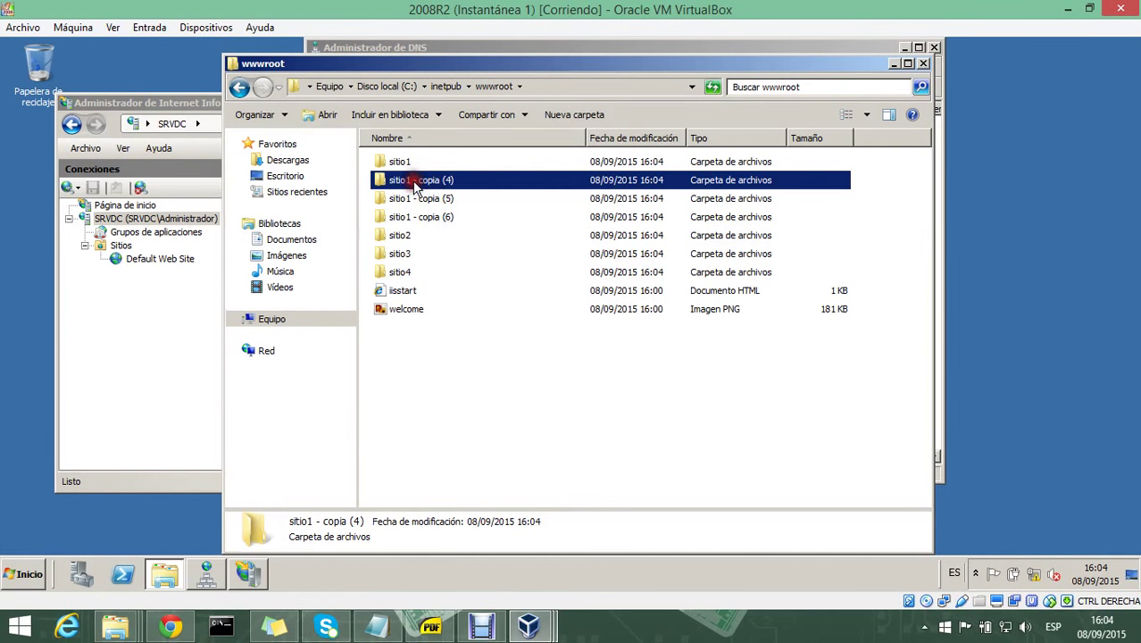
left_click_drag(408, 179, 542, 195)
key("BackSpace")
type("5")
left_click(438, 197)
Rename the folder "sitio1 - copia (5)" as sitio6 and delete the leftover folder "sitio1 - copia (6)"
left_click(416, 185)
left_click(406, 180)
left_click_drag(406, 180, 534, 194)
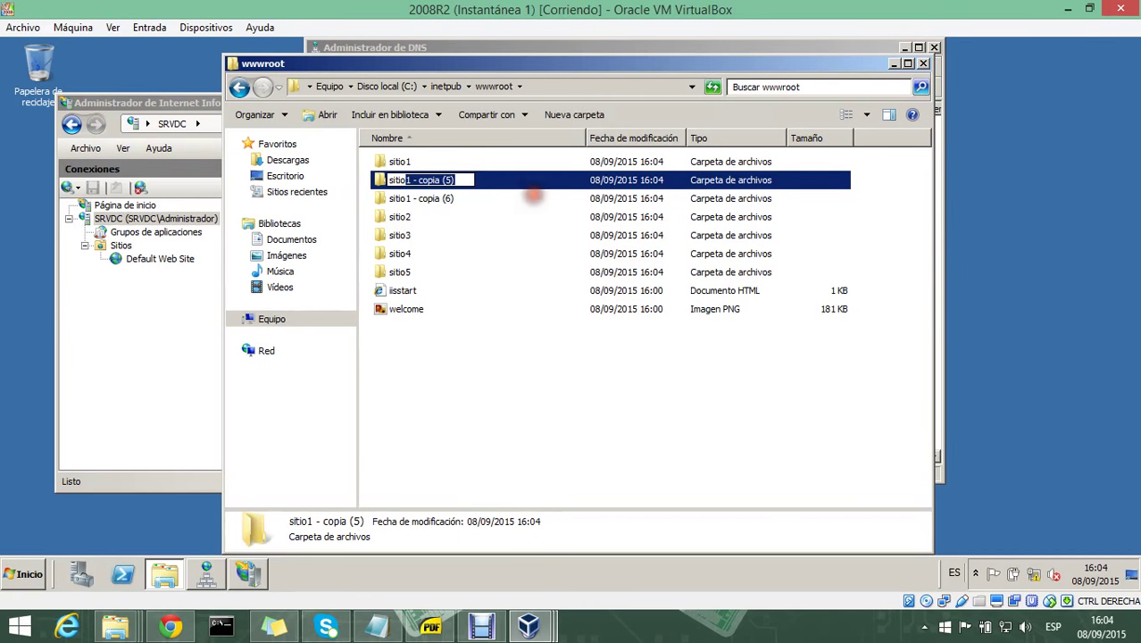
key("BackSpace")
left_click(516, 195)
left_click(445, 180)
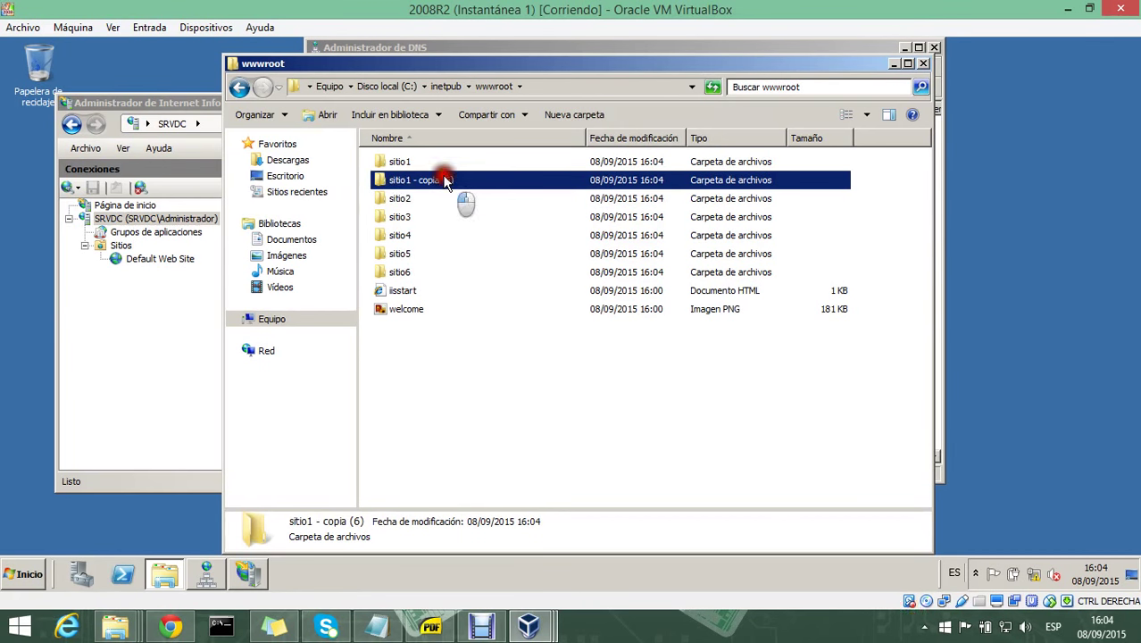
key("Return")
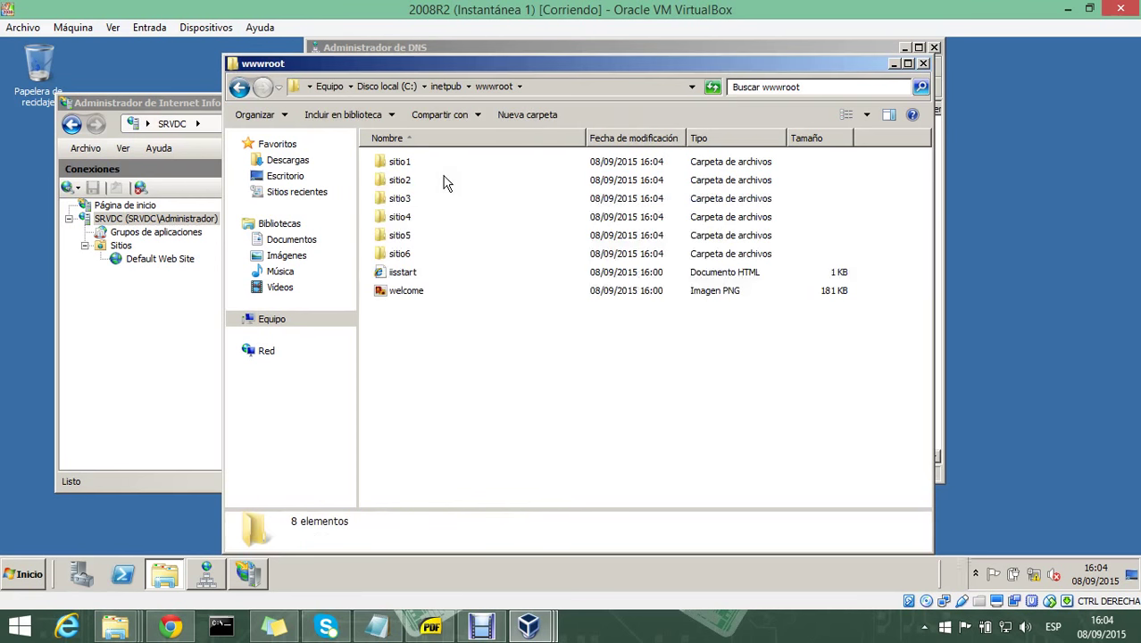
Copy the iisstart file from wwwroot and paste it into the sitio1, sitio2 and sitio3 folders
left_click(410, 280)
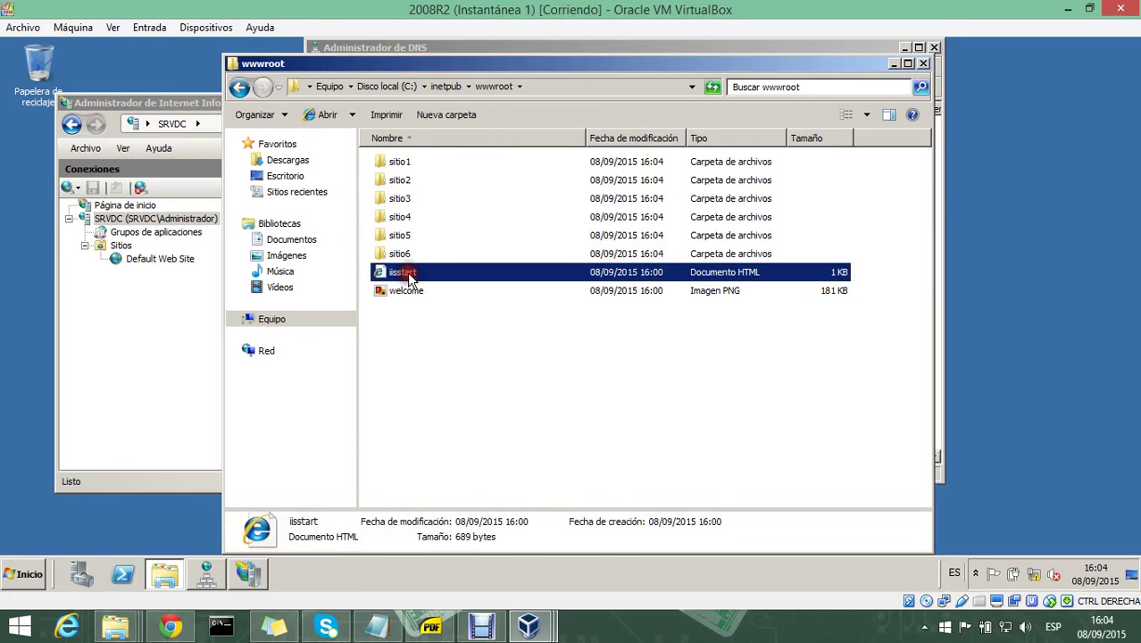
left_click(400, 163)
right_click(404, 162)
left_click(455, 305)
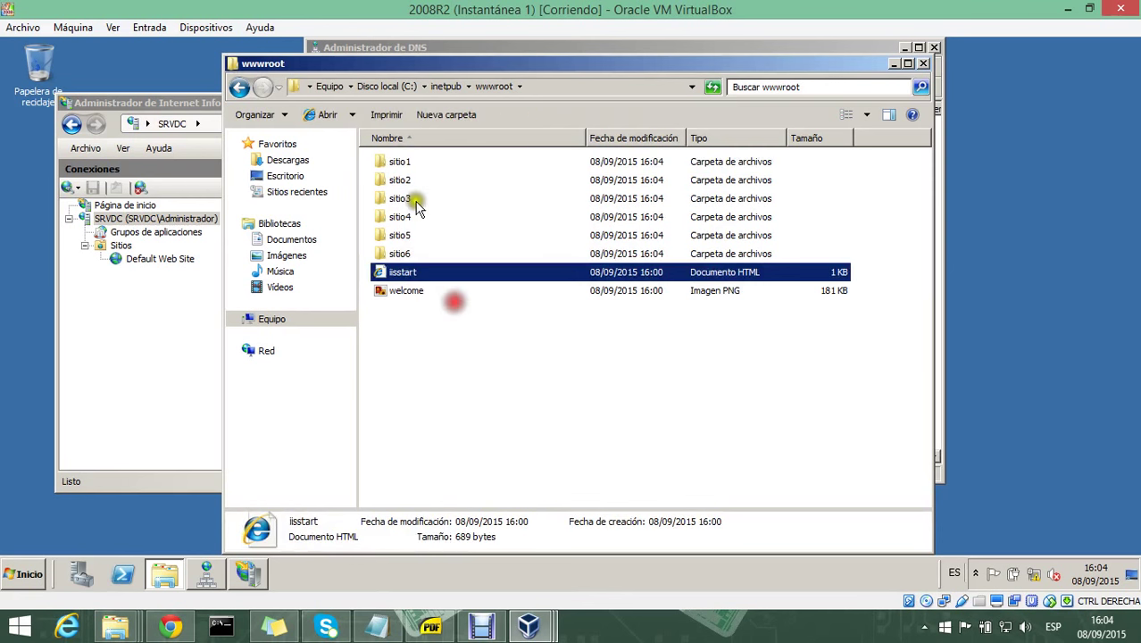
left_click(403, 181)
right_click(407, 183)
left_click(451, 327)
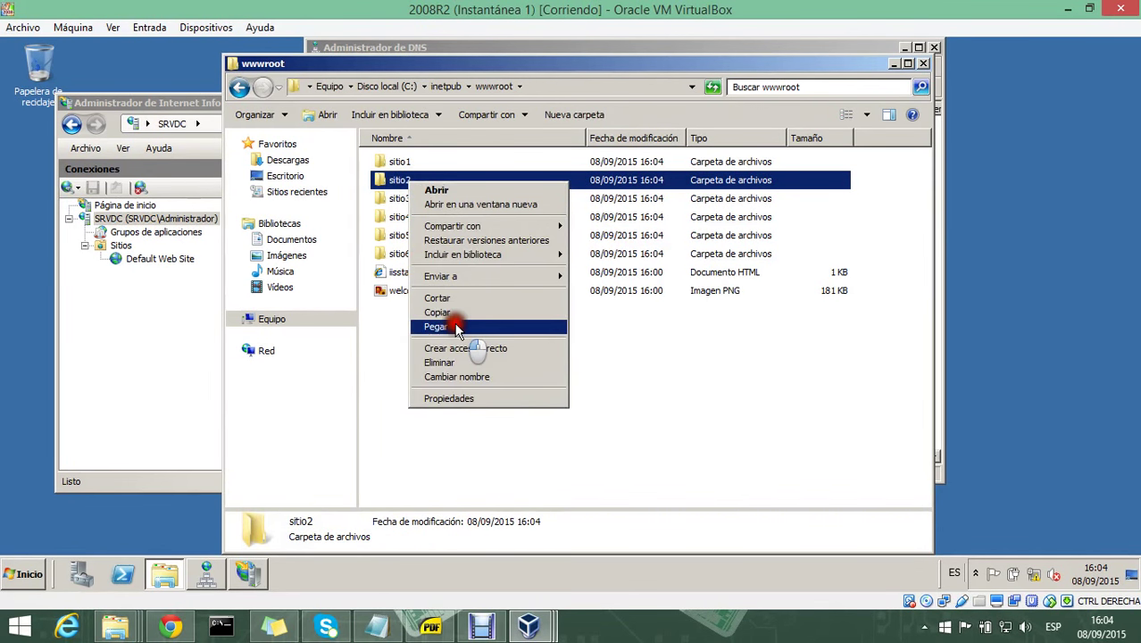
left_click(402, 200)
right_click(404, 202)
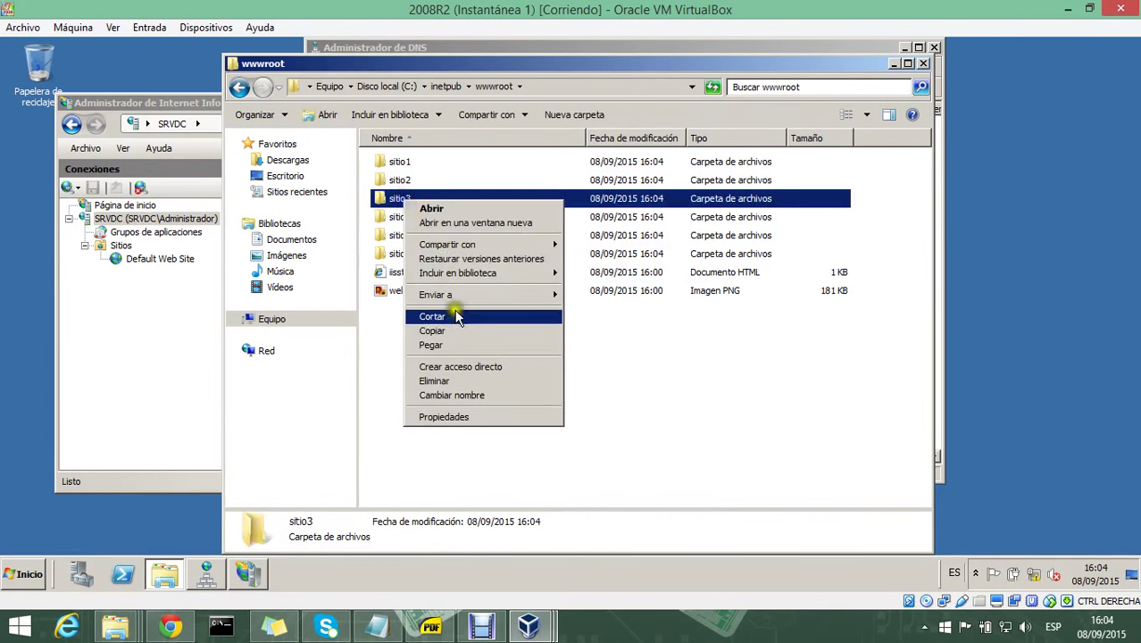
left_click(451, 344)
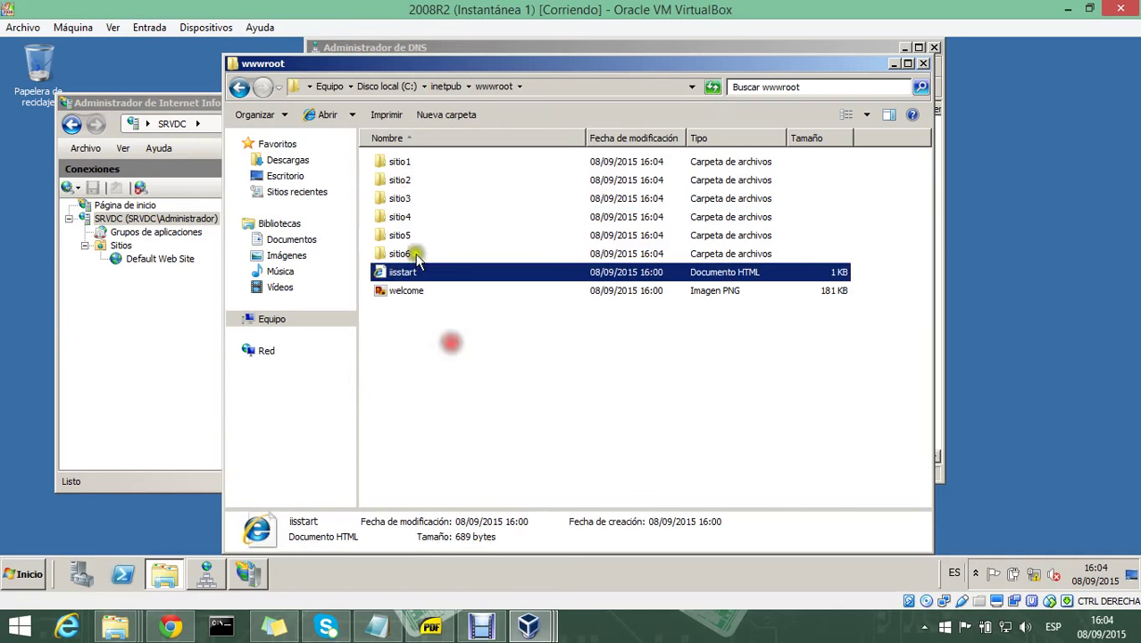
Check the contents of sitio3 and paste the iisstart file into the sitio4 folder
double_click(396, 200)
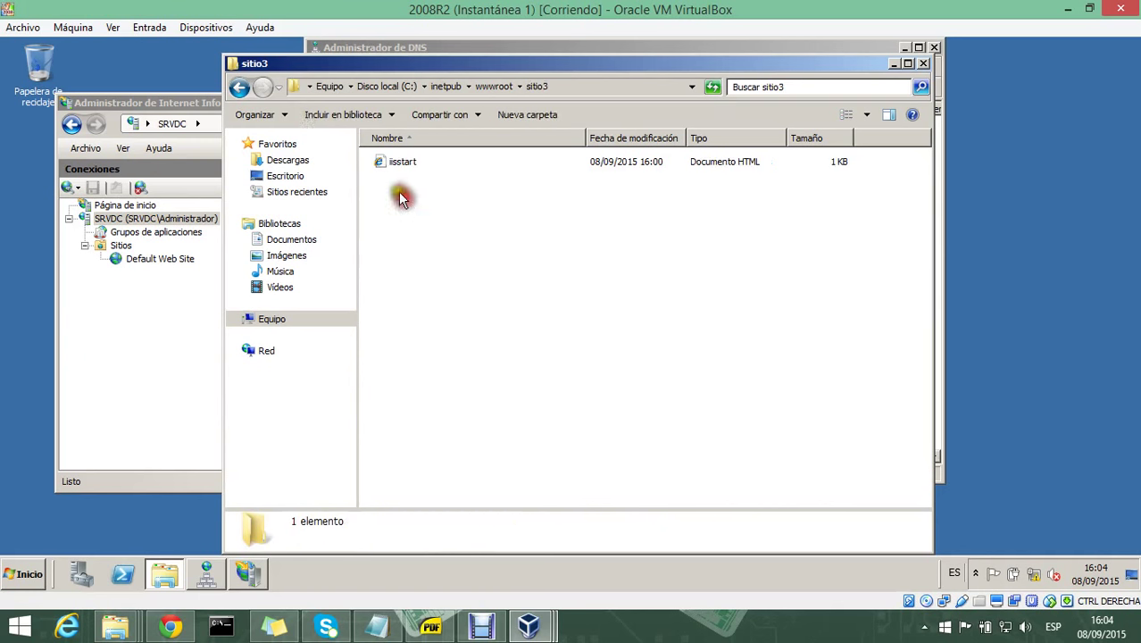
left_click(243, 89)
double_click(410, 215)
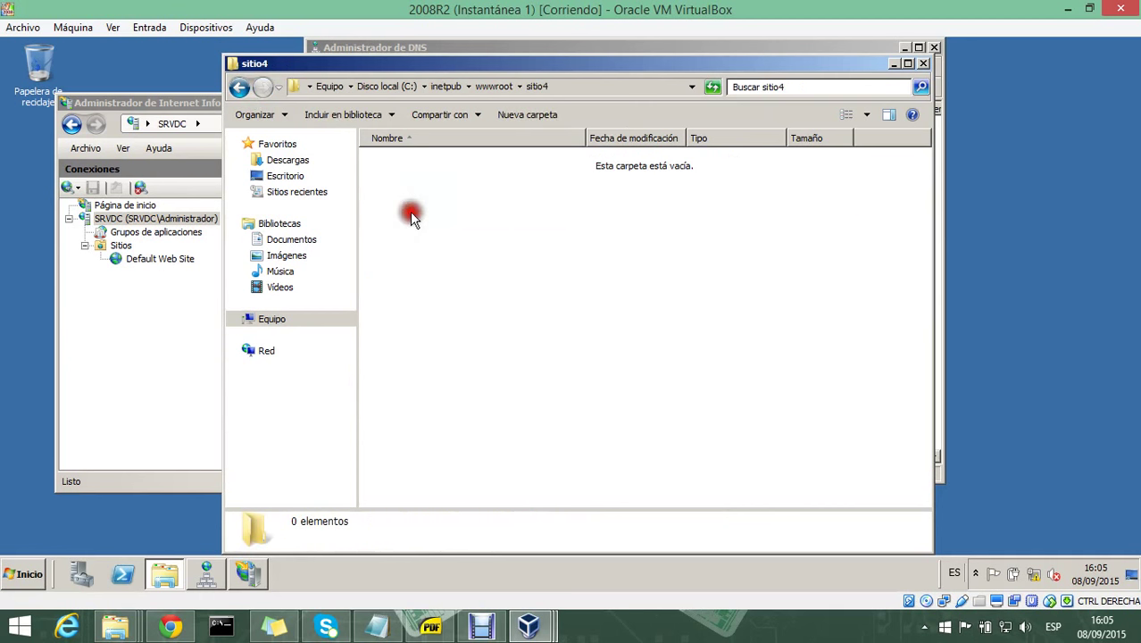
right_click(410, 186)
left_click(491, 284)
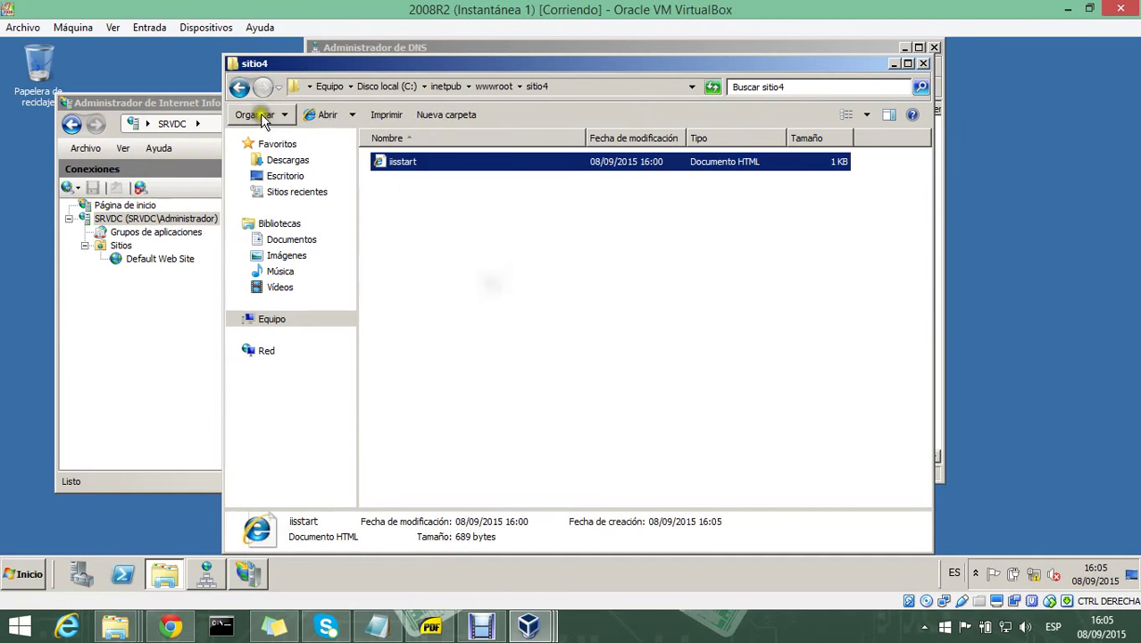
Return to wwwroot and paste the iisstart file into the sitio5 and sitio6 folders
left_click(239, 86)
right_click(404, 234)
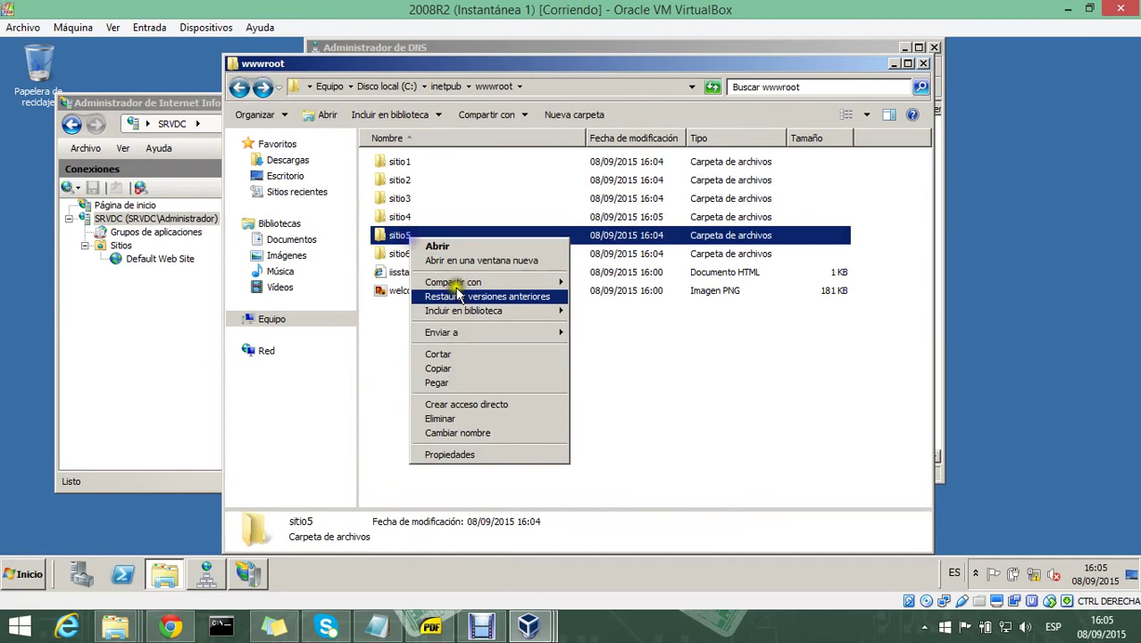
left_click(461, 380)
left_click(416, 279)
right_click(412, 253)
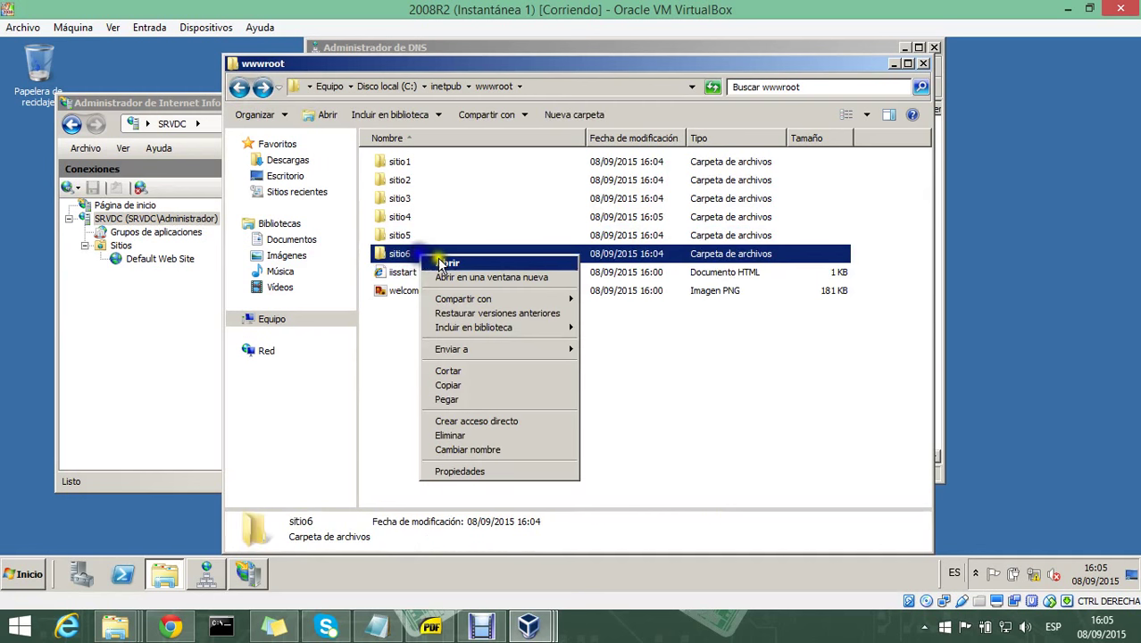
left_click(504, 402)
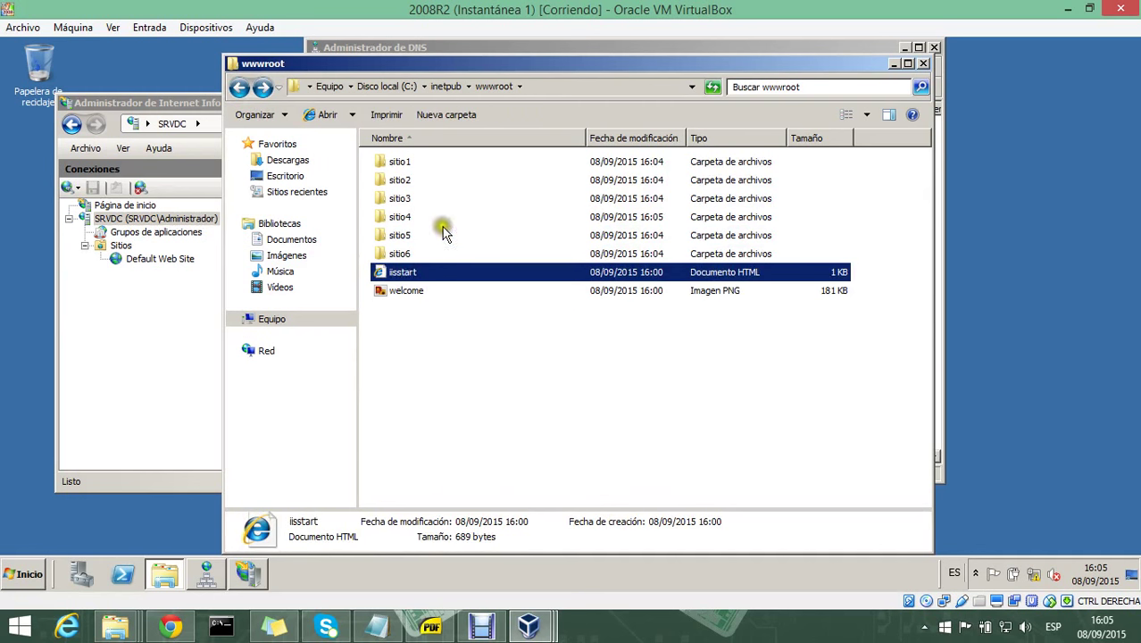
Open the iisstart file in the sitio1 folder with Bloc de notas
double_click(399, 162)
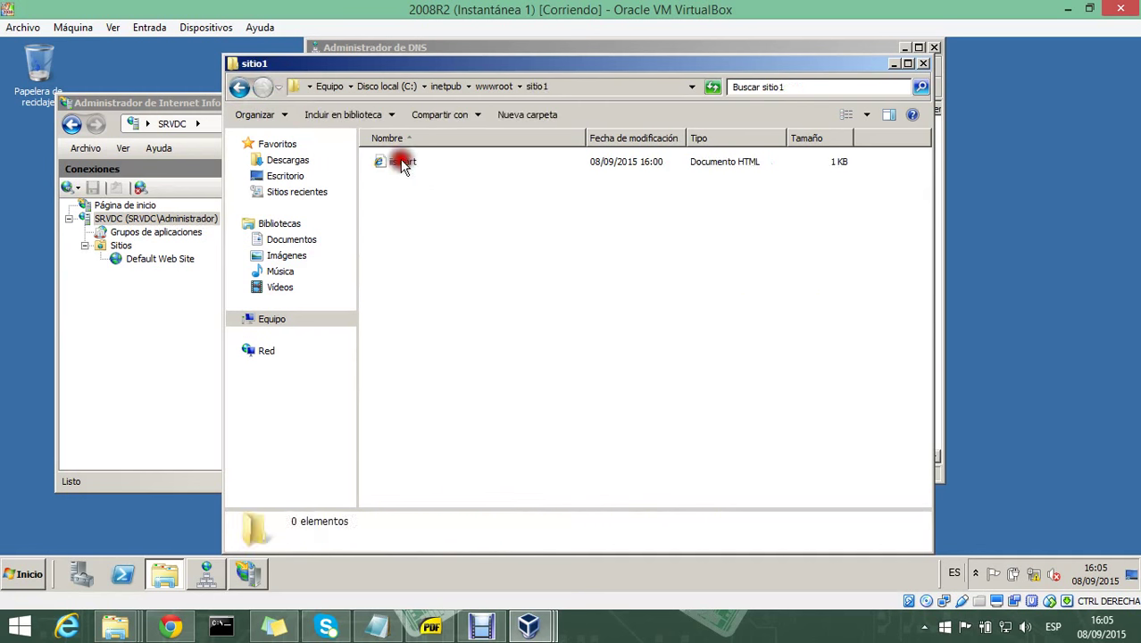
left_click(405, 167)
right_click(404, 165)
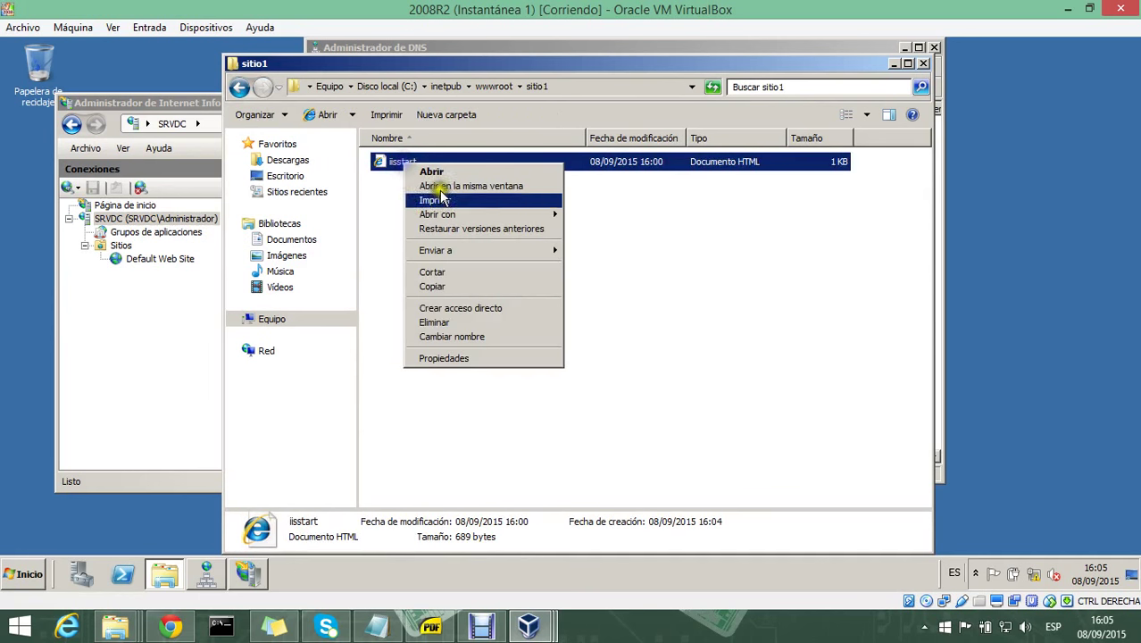
mouse_move(535, 215)
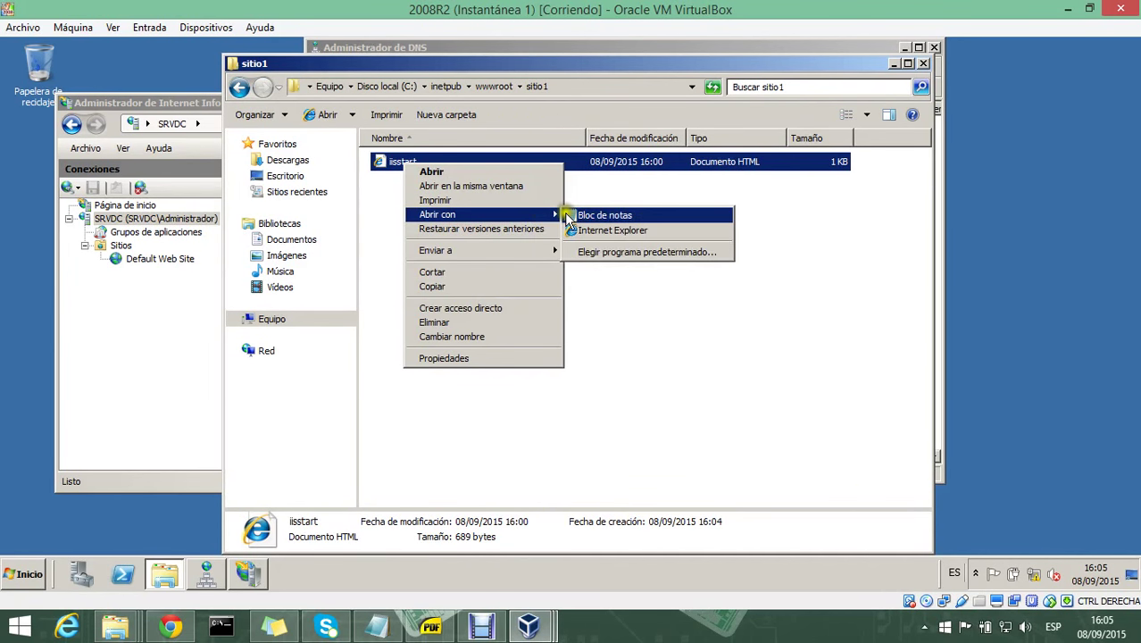
left_click(616, 217)
Replace the lines from <body> through </div> near the end of the HTML with an empty <h1></> heading
scroll(328, 361, "down", 1)
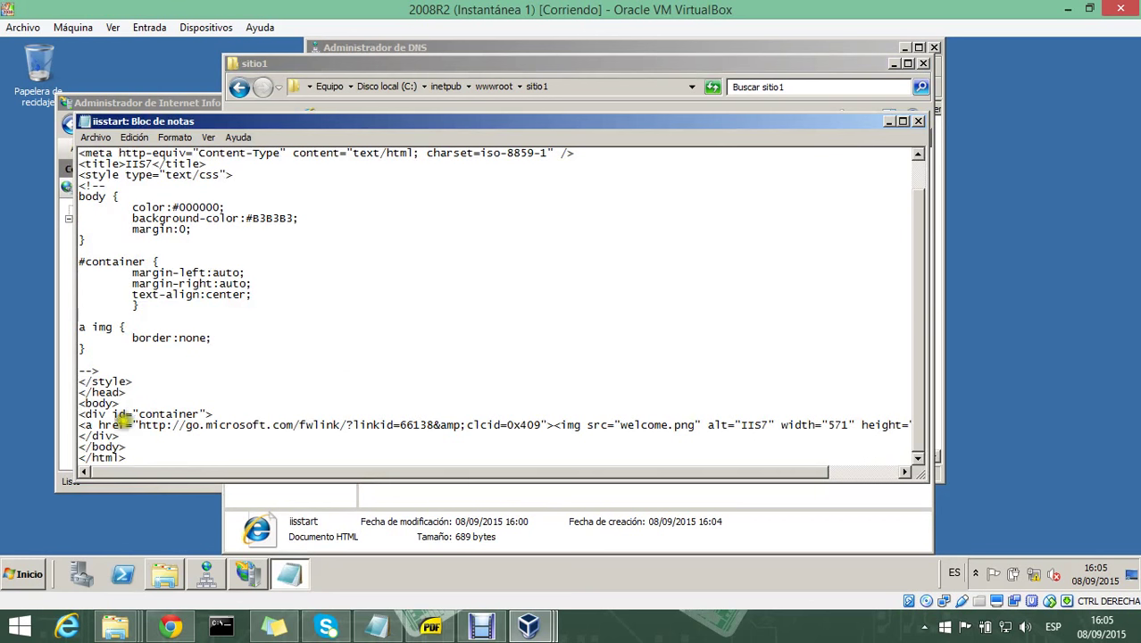
left_click_drag(124, 430, 53, 408)
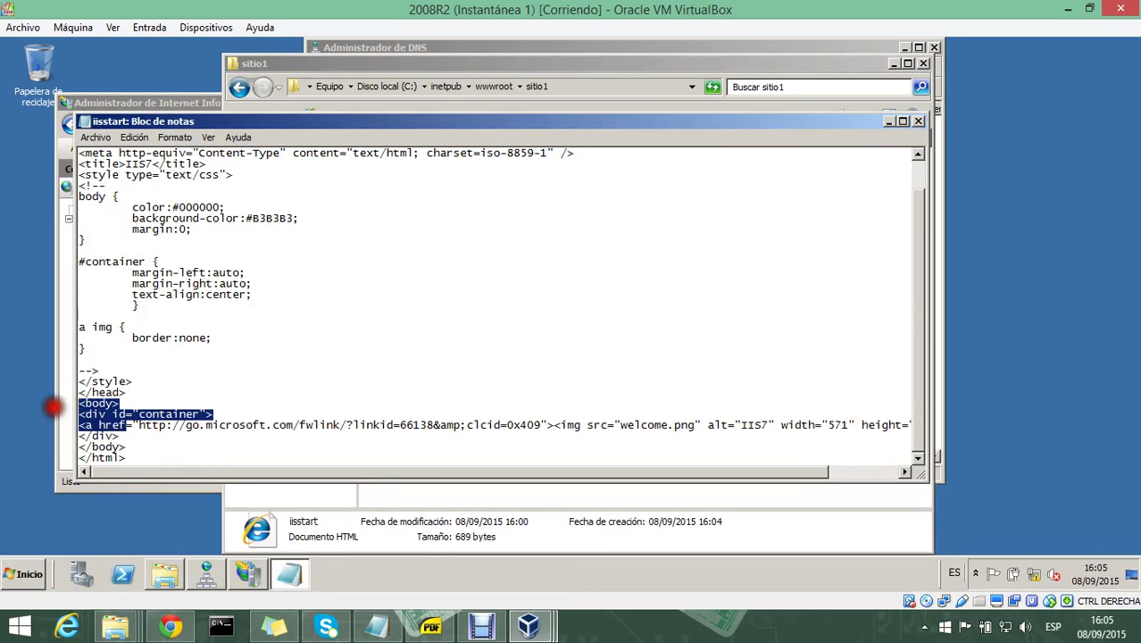
left_click_drag(152, 438, 44, 403)
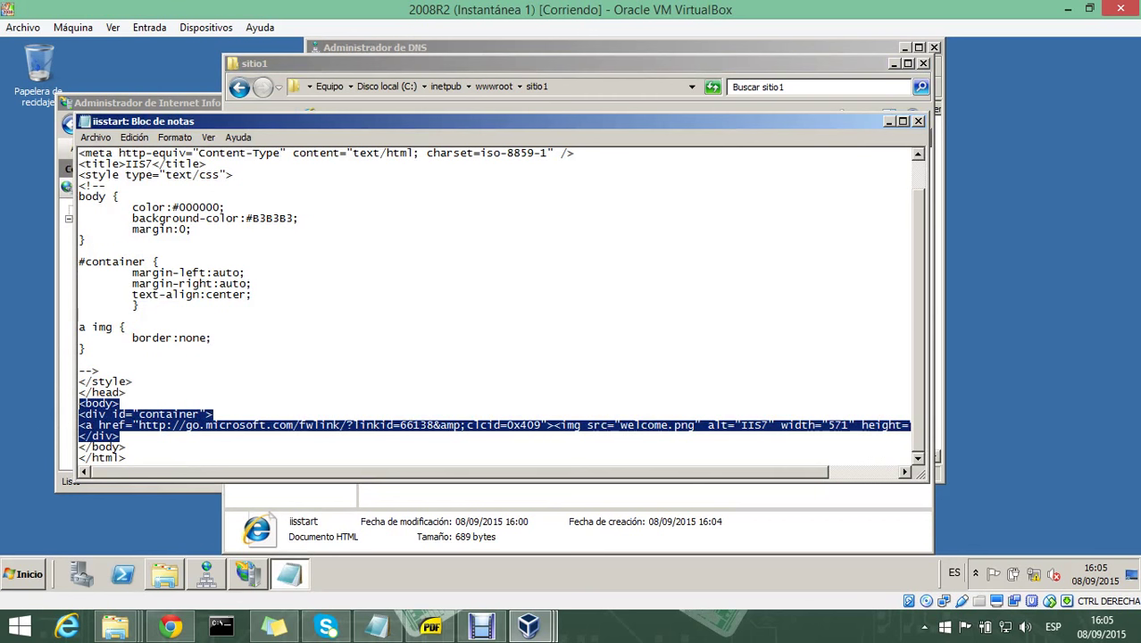
key("Delete")
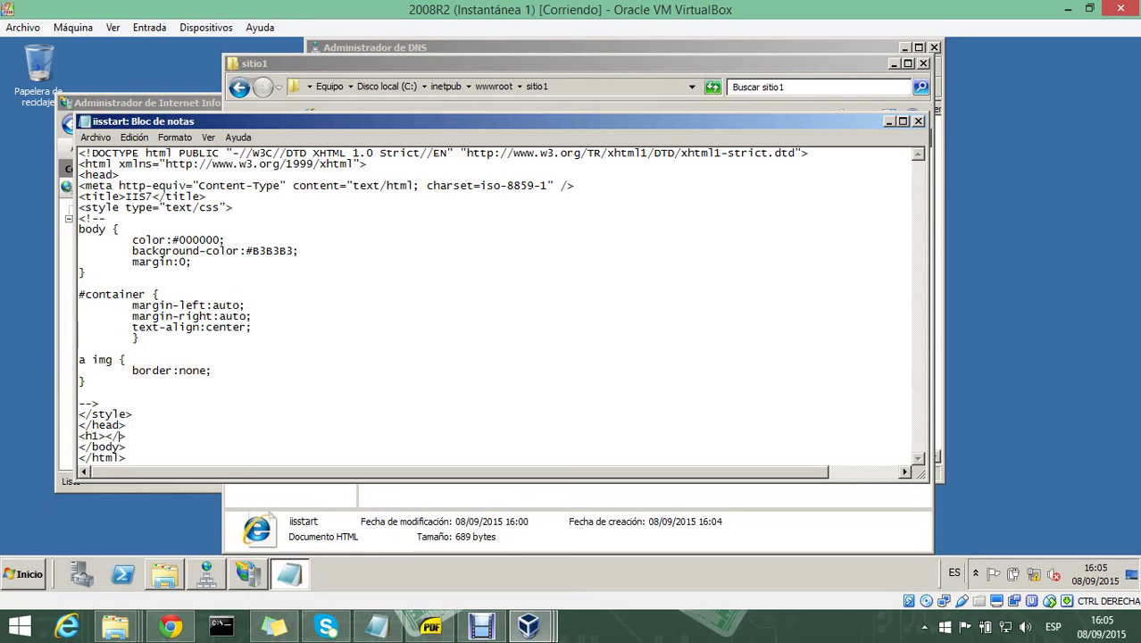
Enter SITIO 1 as the h1 heading text, then save and close the iisstart file
left_click(42, 402)
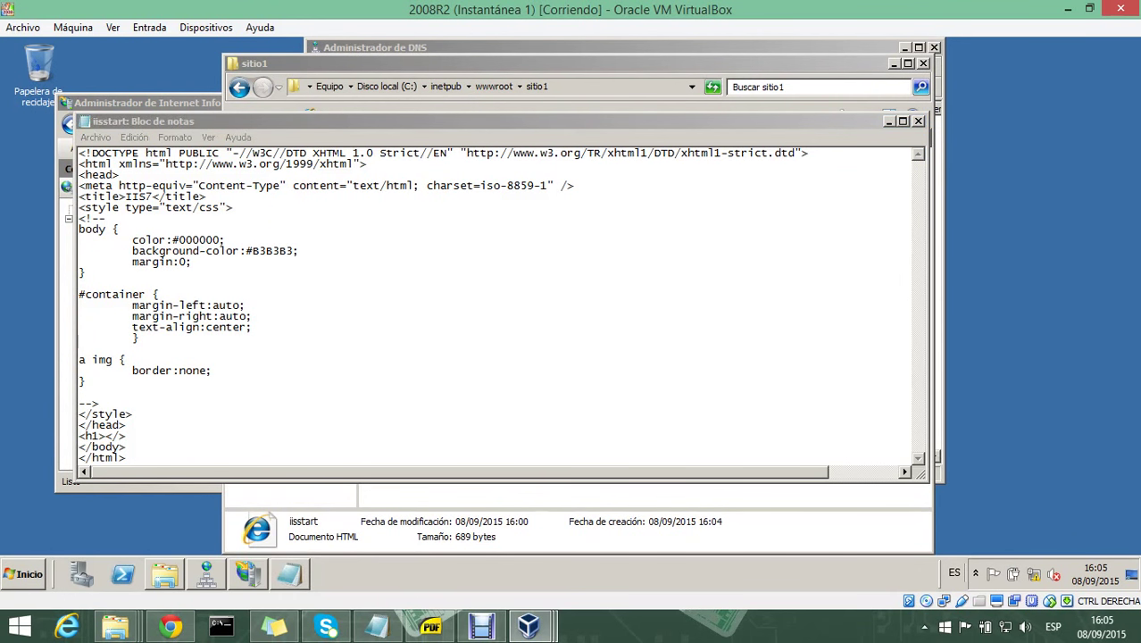
left_click(39, 72)
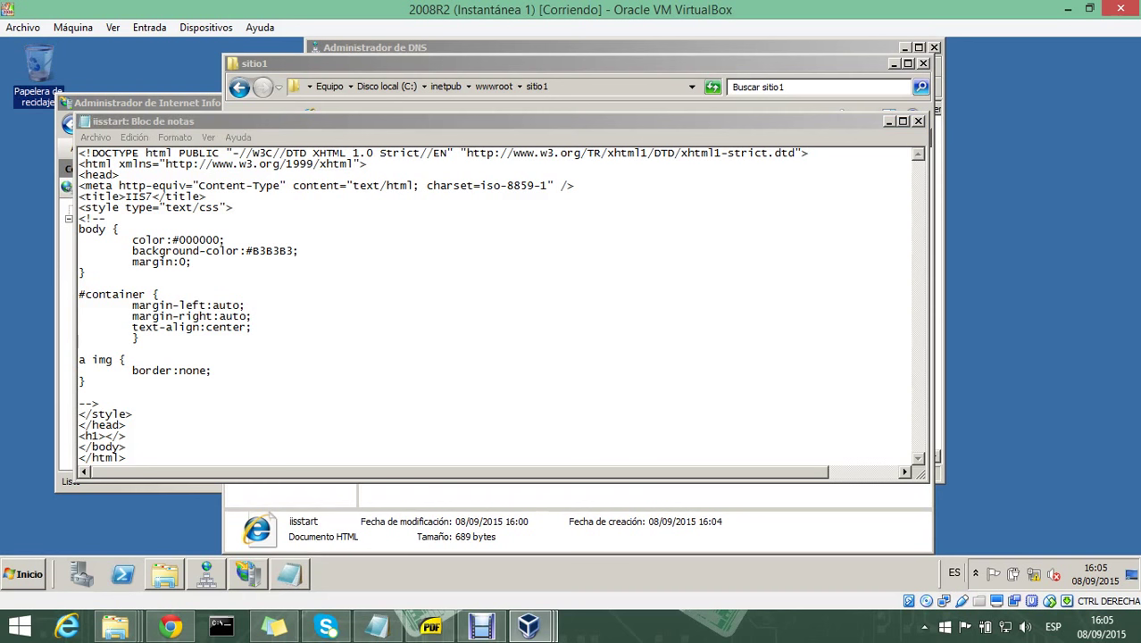
left_click(105, 428)
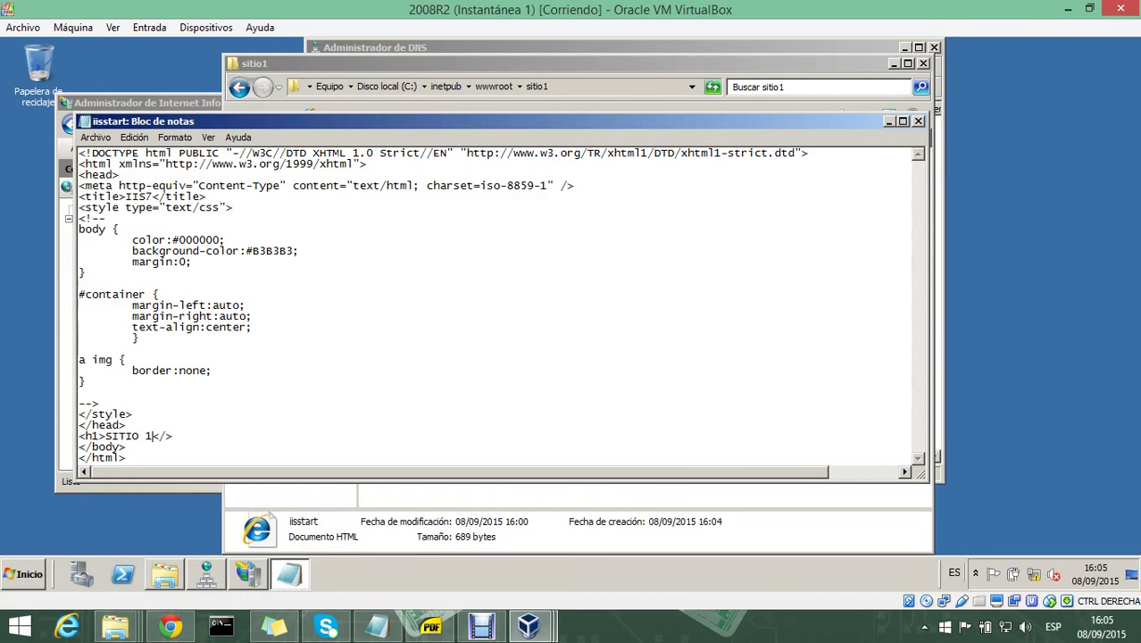
left_click(104, 136)
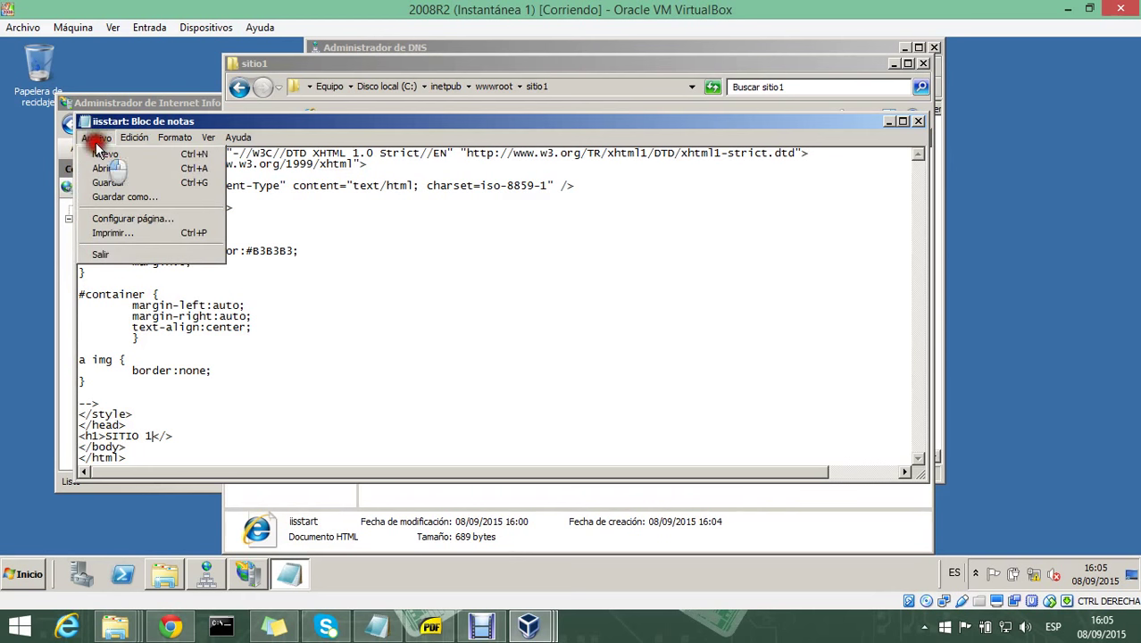
left_click(134, 186)
left_click(920, 119)
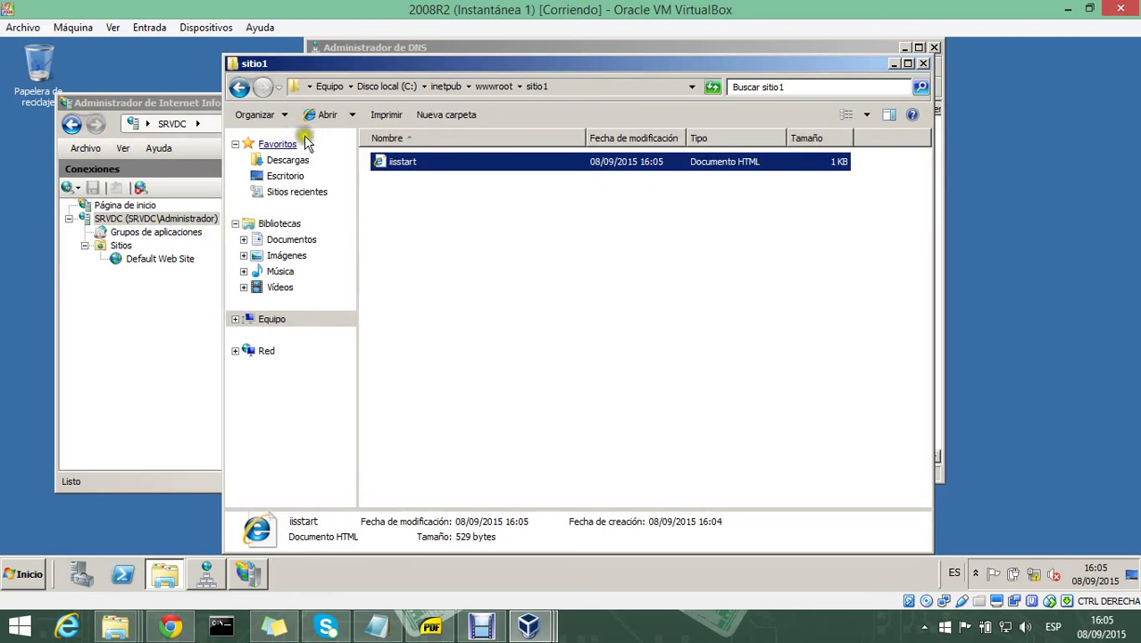
Replace the iisstart file in the sitio2 folder with the edited copy from sitio1
left_click(238, 86)
double_click(398, 177)
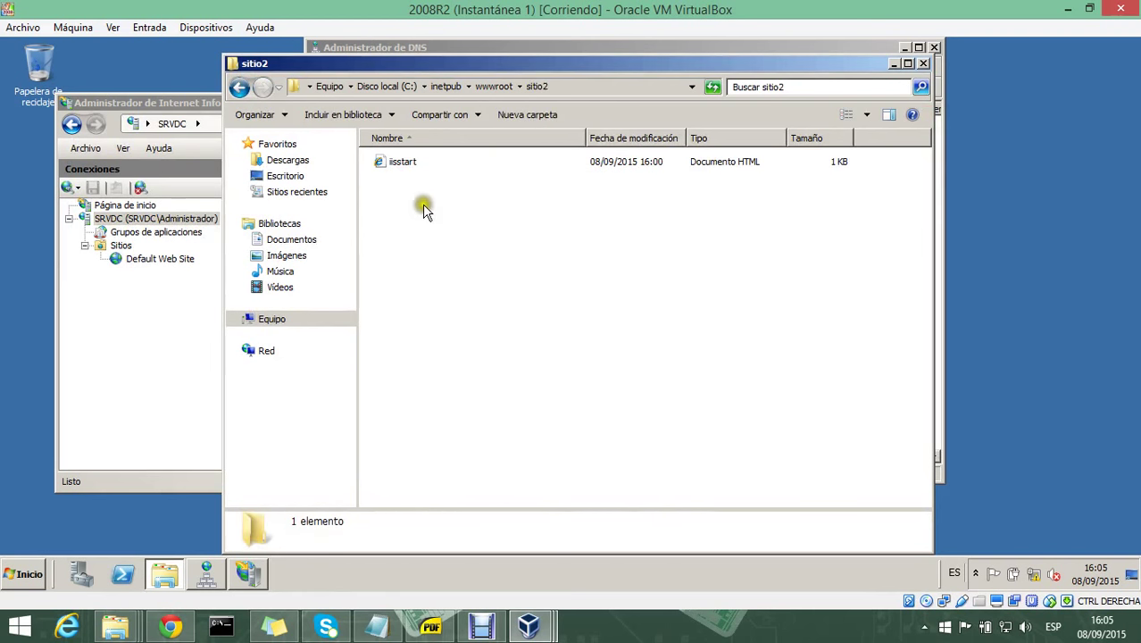
key("ctrl+v")
left_click(564, 250)
Change the heading in sitio2's iisstart file to SITIO 2 using Bloc de notas, then save and close it
right_click(397, 162)
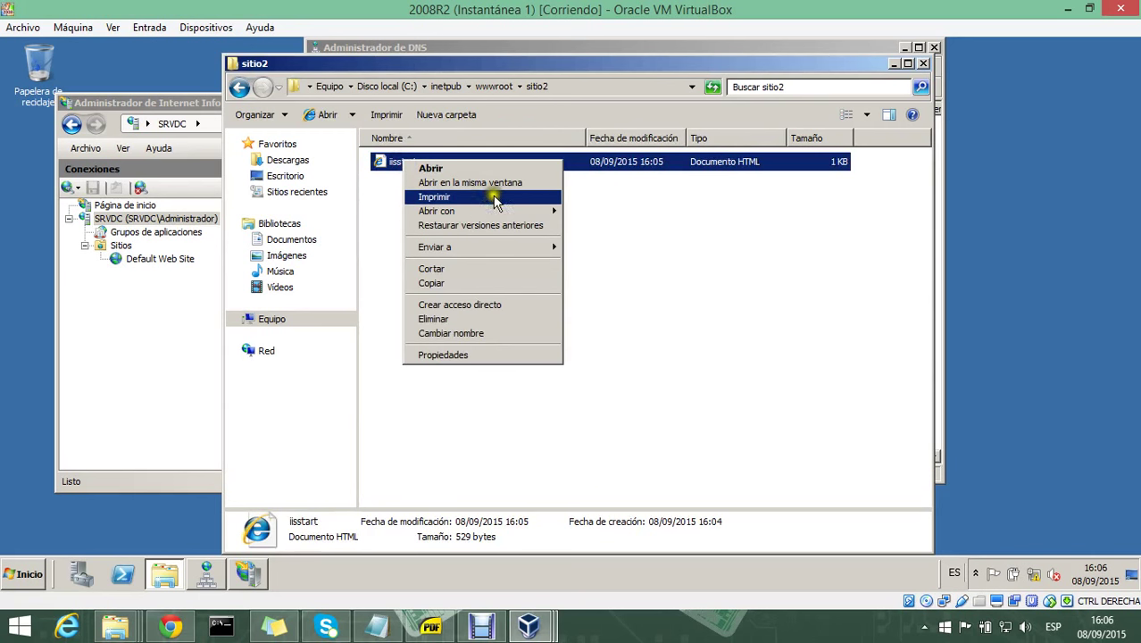
mouse_move(499, 213)
left_click(582, 214)
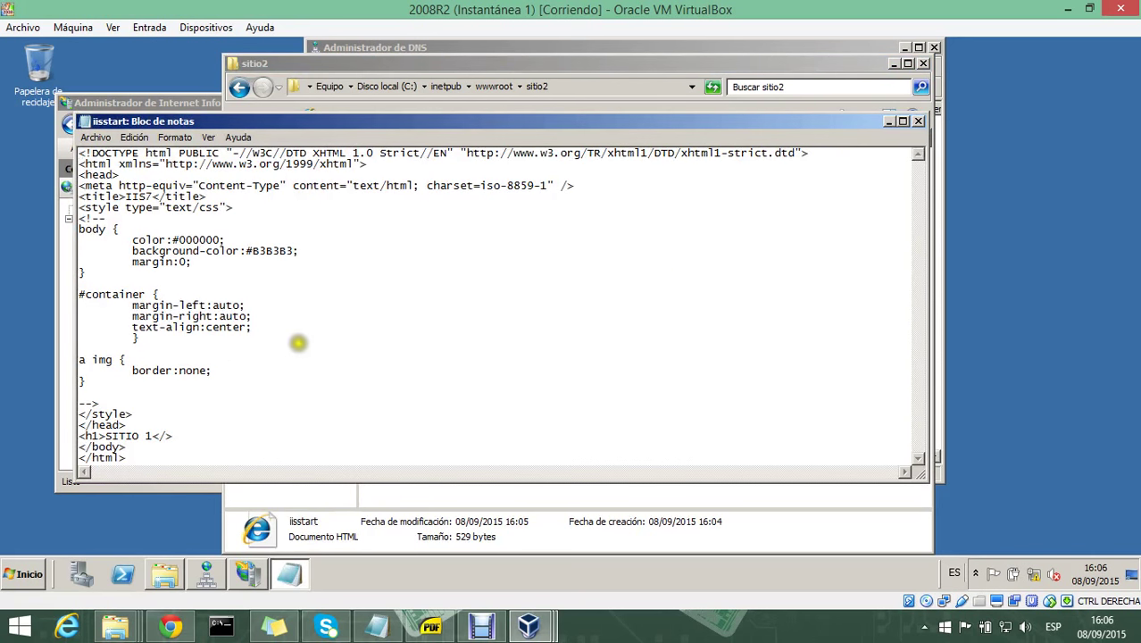
left_click(148, 434)
left_click(96, 136)
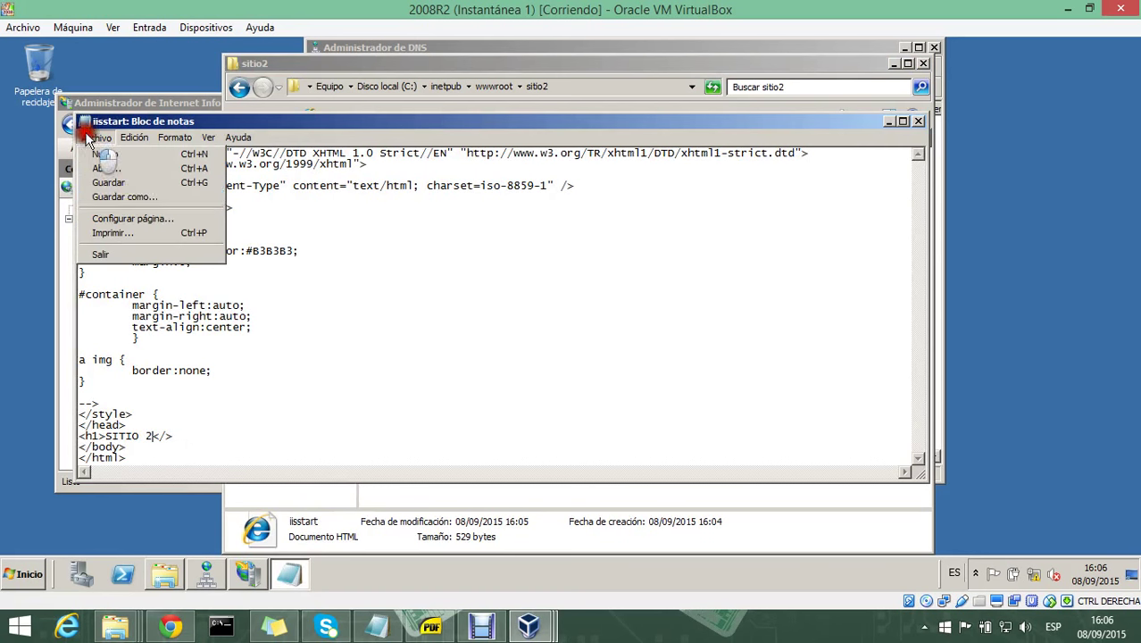
left_click(132, 183)
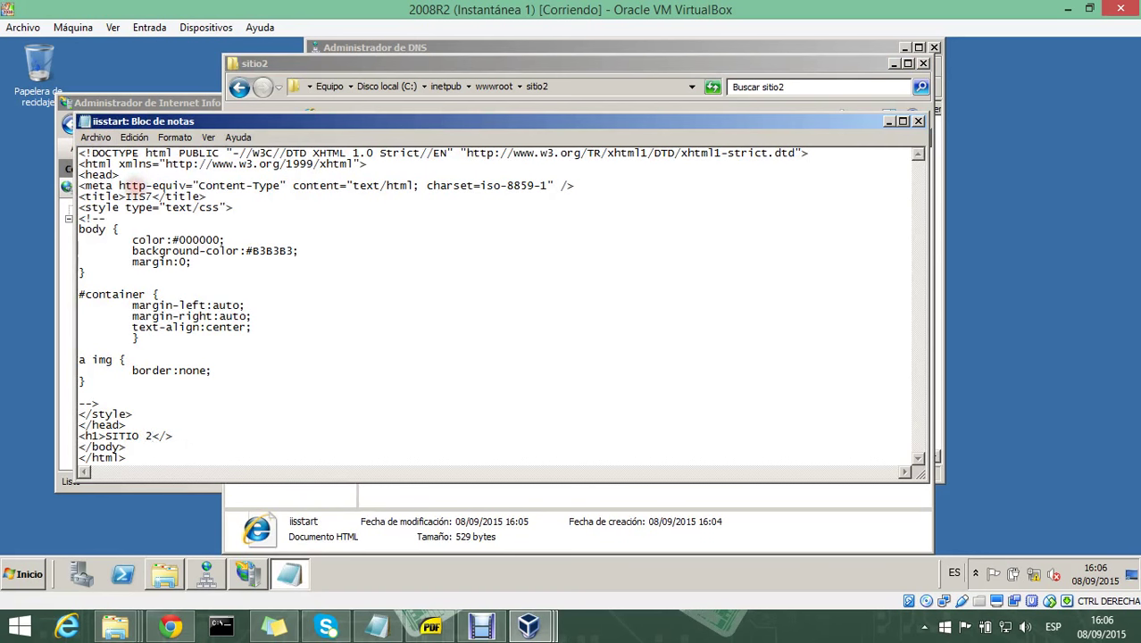
left_click(919, 121)
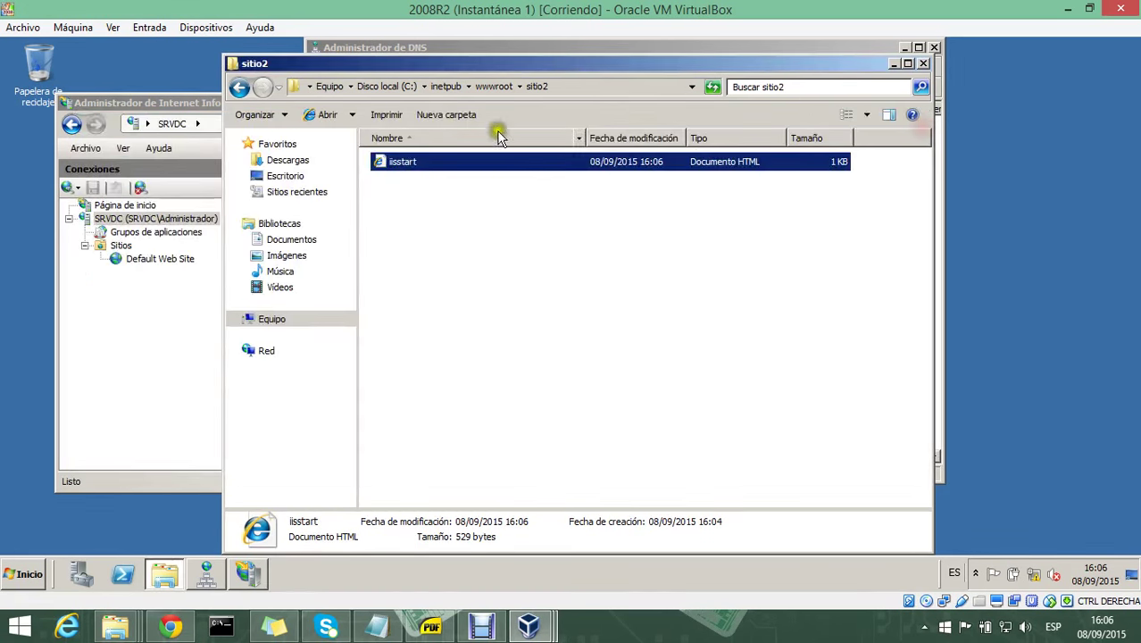
Paste the edited iisstart file into the sitio3 folder, replacing the existing copy
left_click(238, 86)
double_click(405, 201)
key("ctrl+v")
left_click(499, 237)
Change the heading in sitio3's iisstart file to SITIO 3 using Bloc de notas, save and close it, and close the folder window
right_click(399, 167)
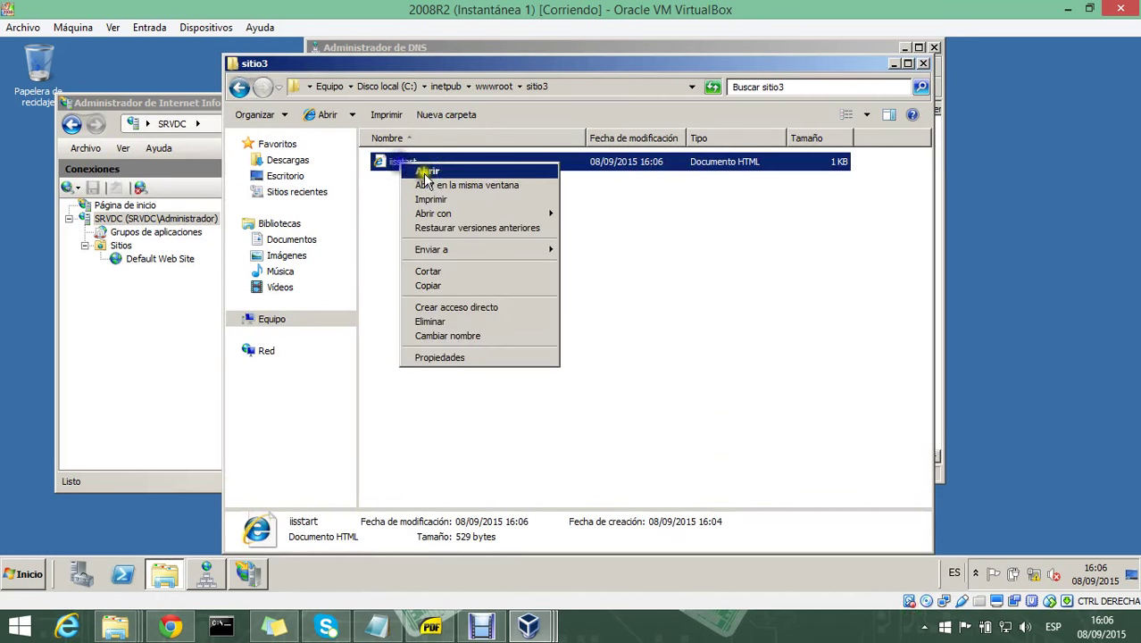
left_click(559, 215)
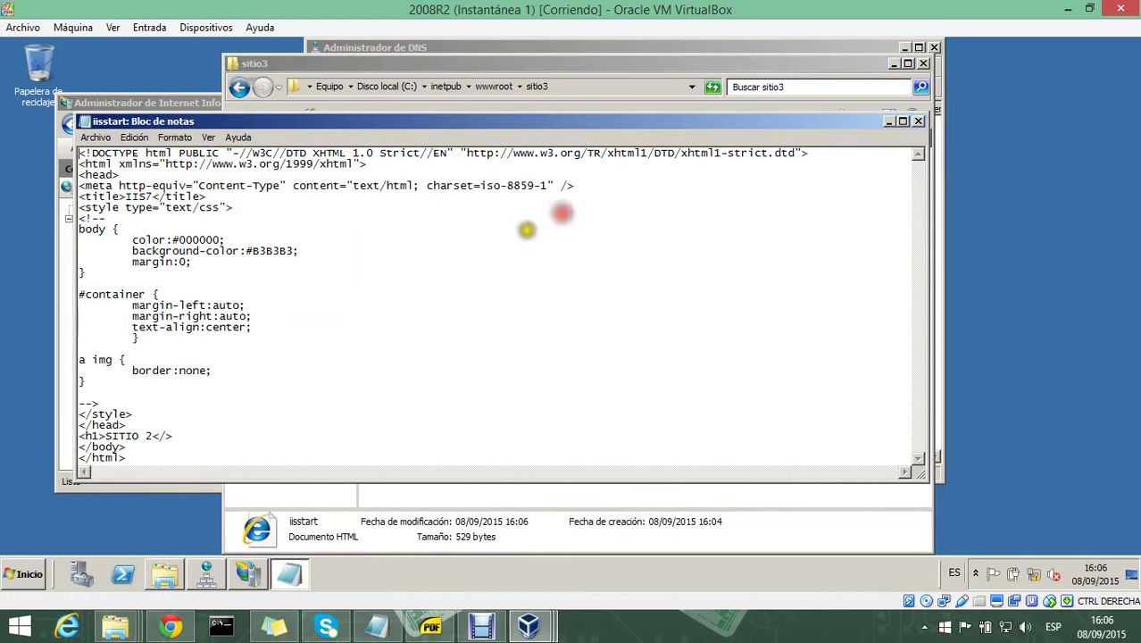
left_click(150, 436)
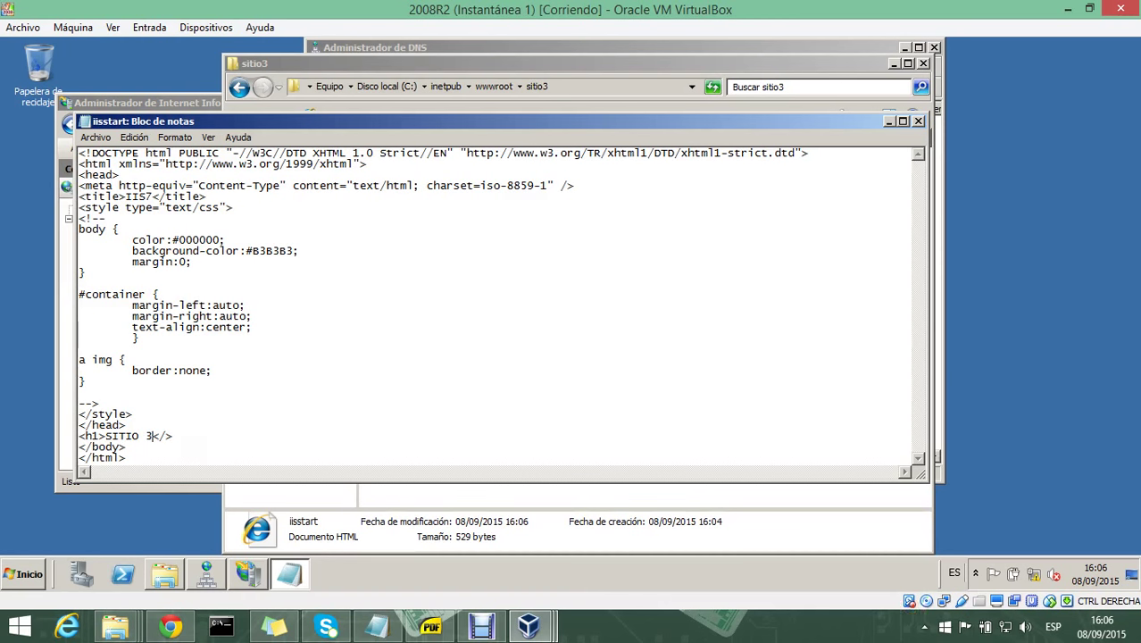
left_click(95, 137)
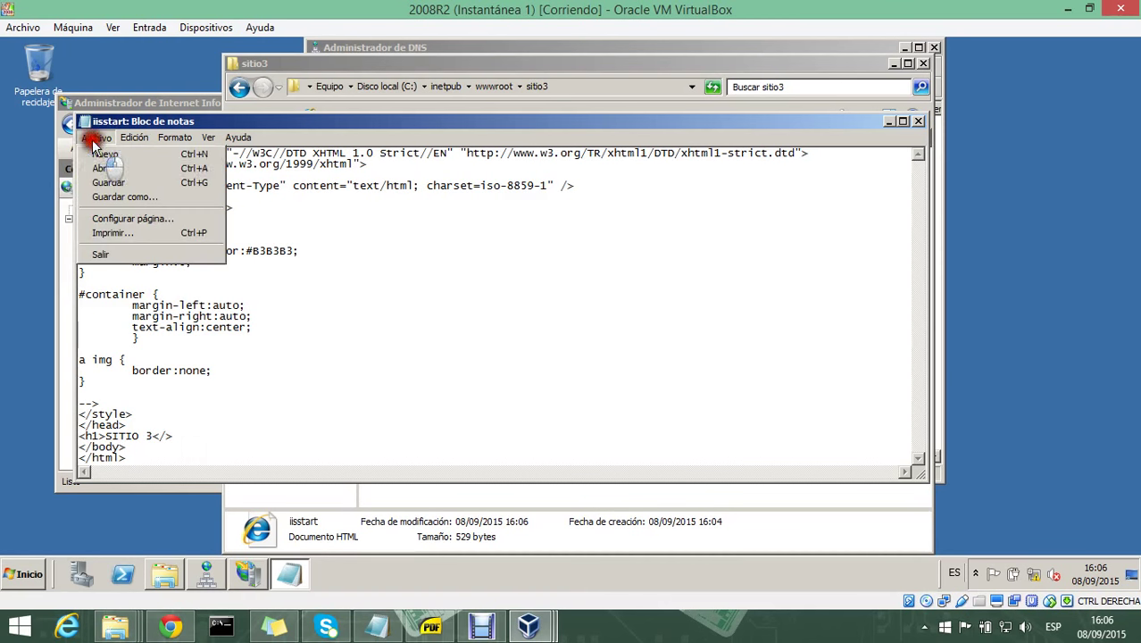
left_click(134, 185)
left_click(918, 121)
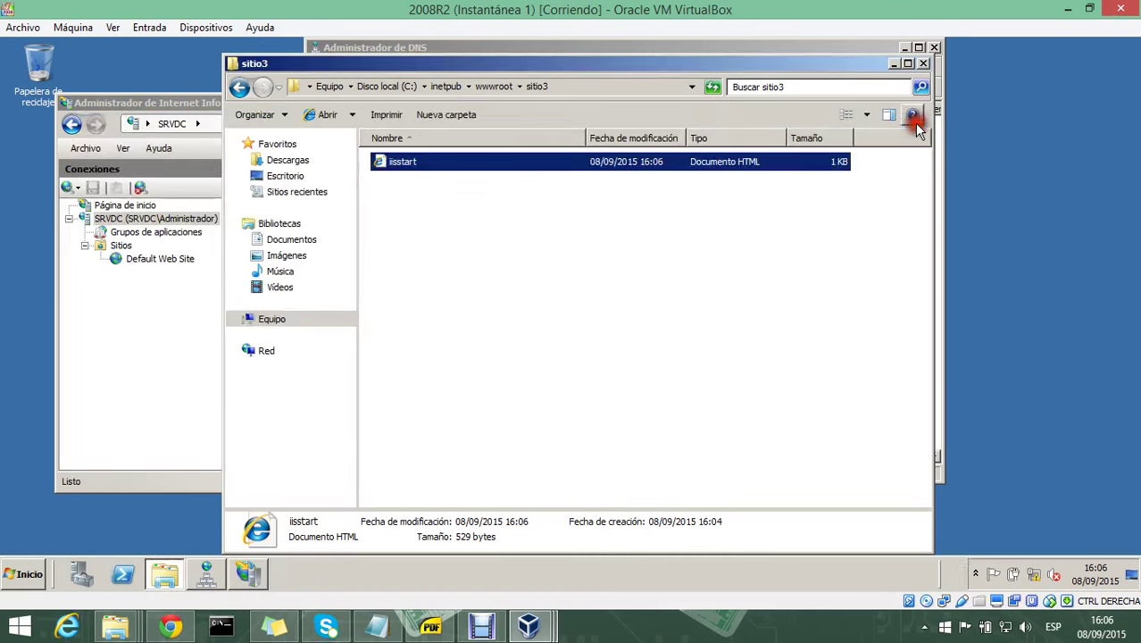
left_click(923, 63)
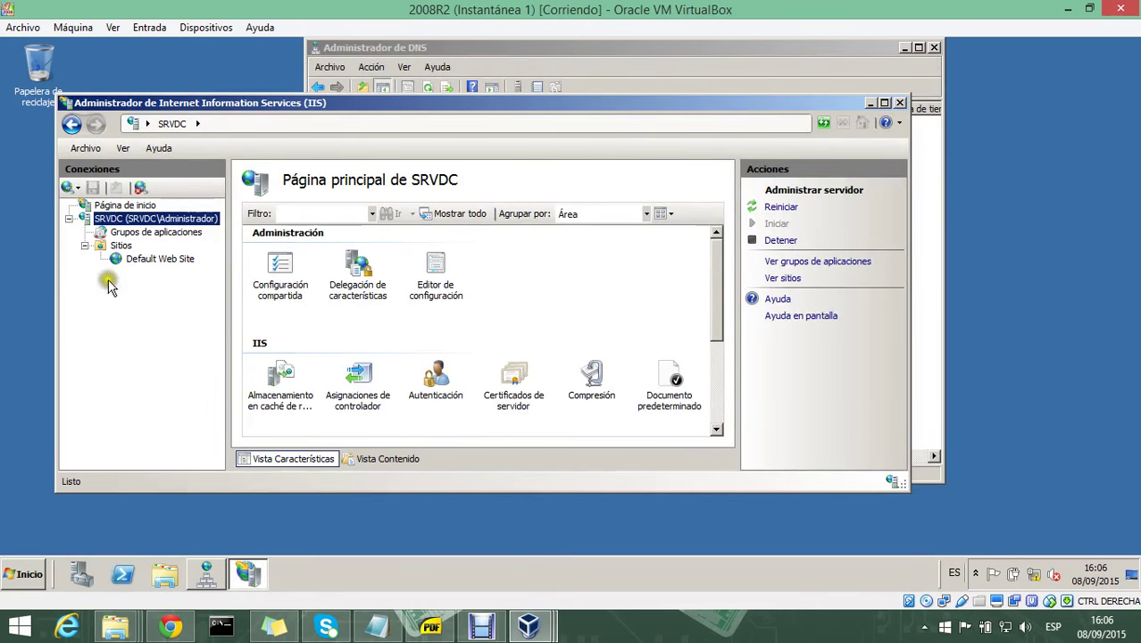
Start adding a website named sitio1 under Sitios with physical path C:\inetpub\wwwroot\sitio1
right_click(119, 247)
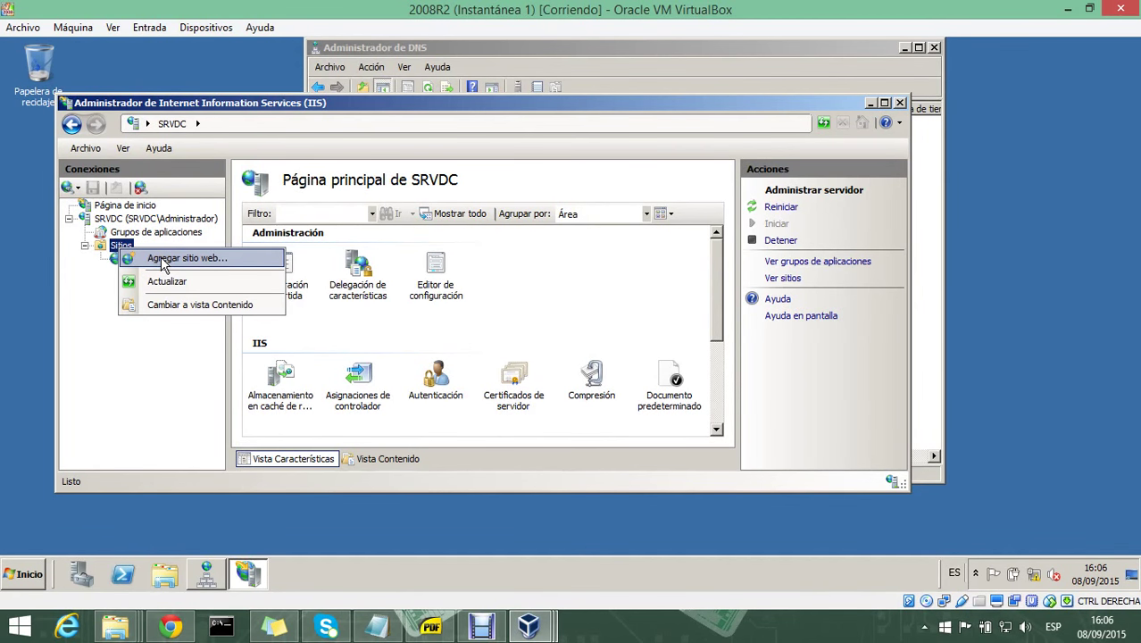
left_click(164, 260)
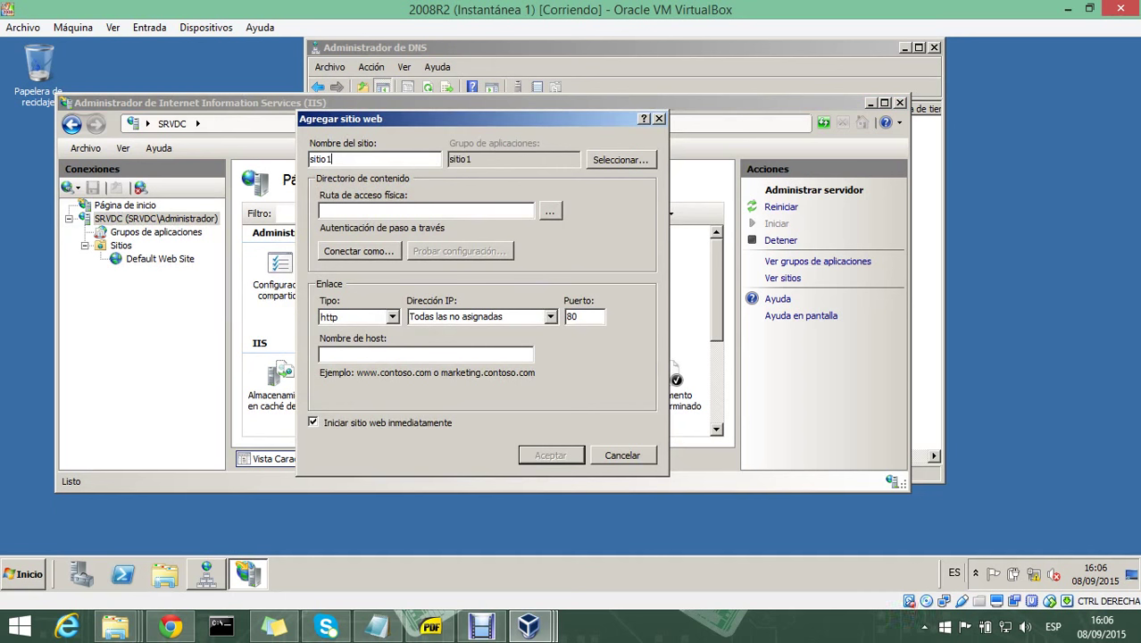
left_click(550, 211)
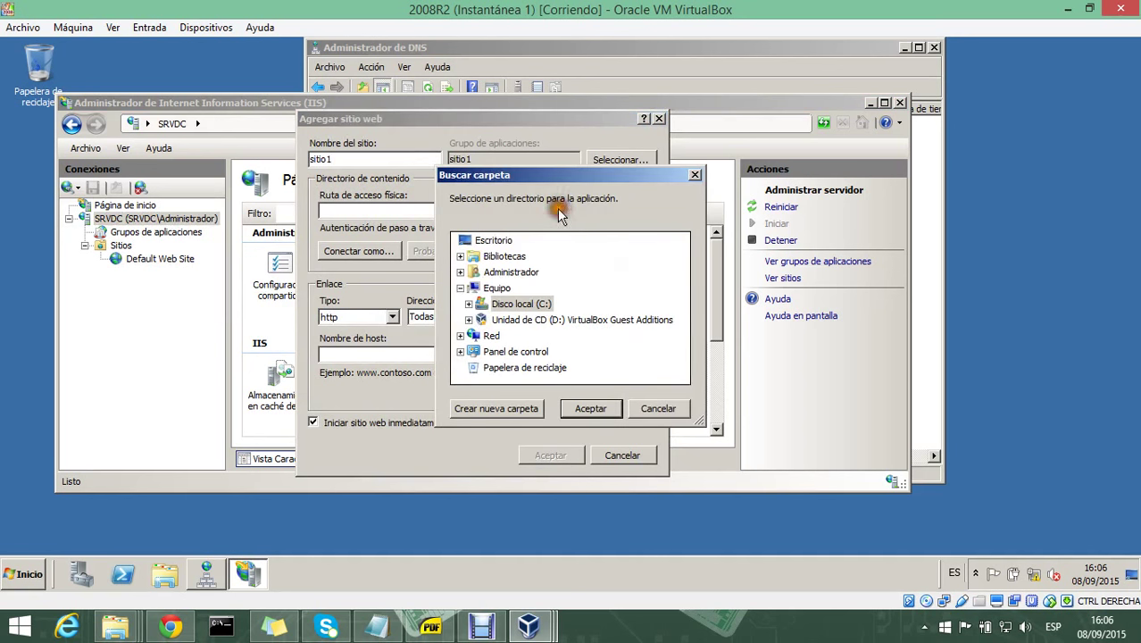
left_click(467, 304)
scroll(518, 357, "down", 2)
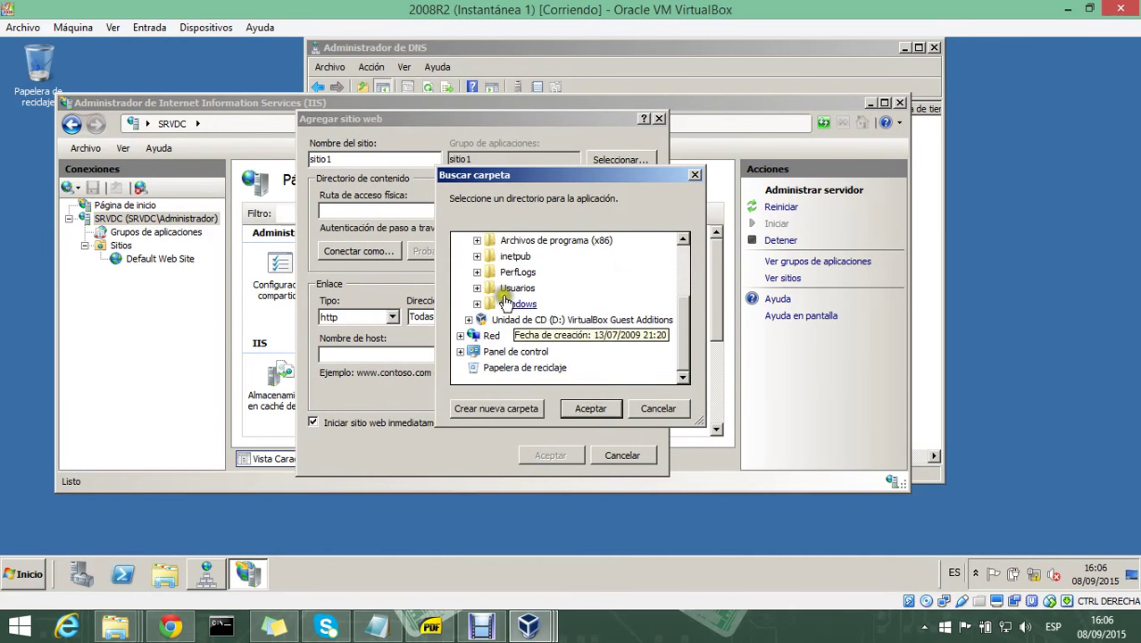
left_click(477, 256)
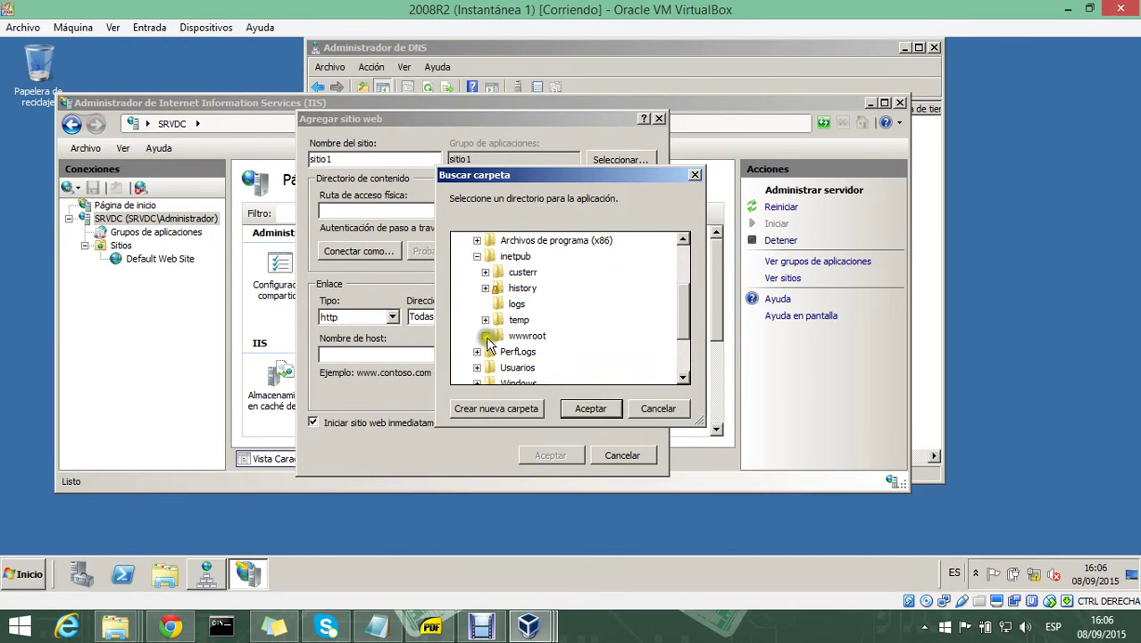
left_click(484, 334)
left_click(526, 288)
left_click(589, 408)
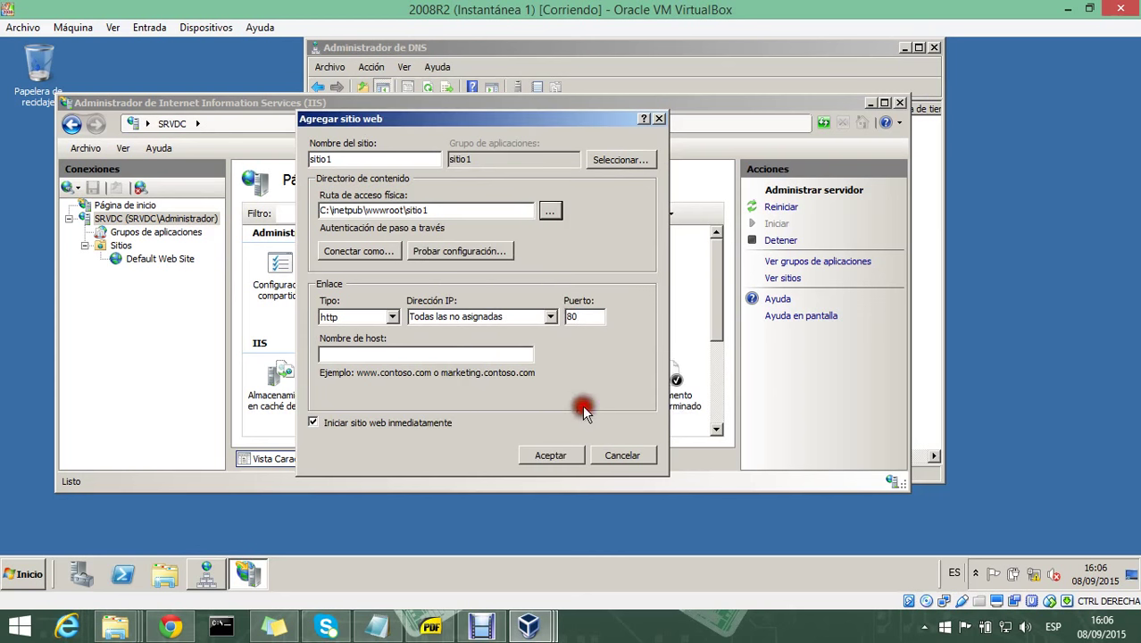
Switch to Administrador de DNS and copy the full domain name adre.jcnet.local from the adre host record's properties
left_click(457, 355)
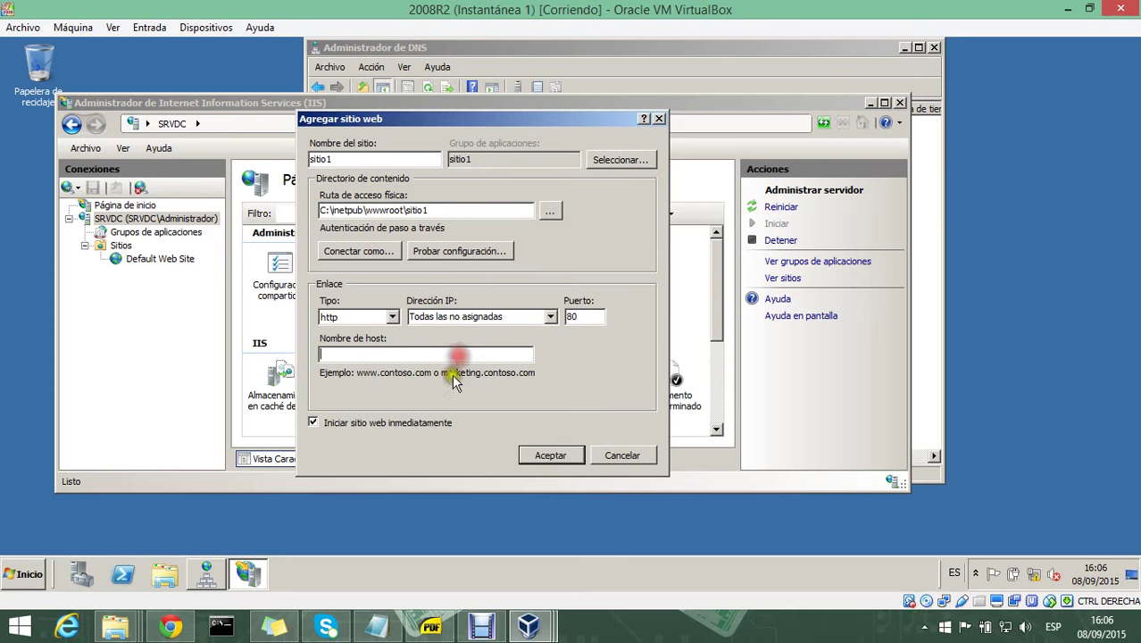
left_click(212, 577)
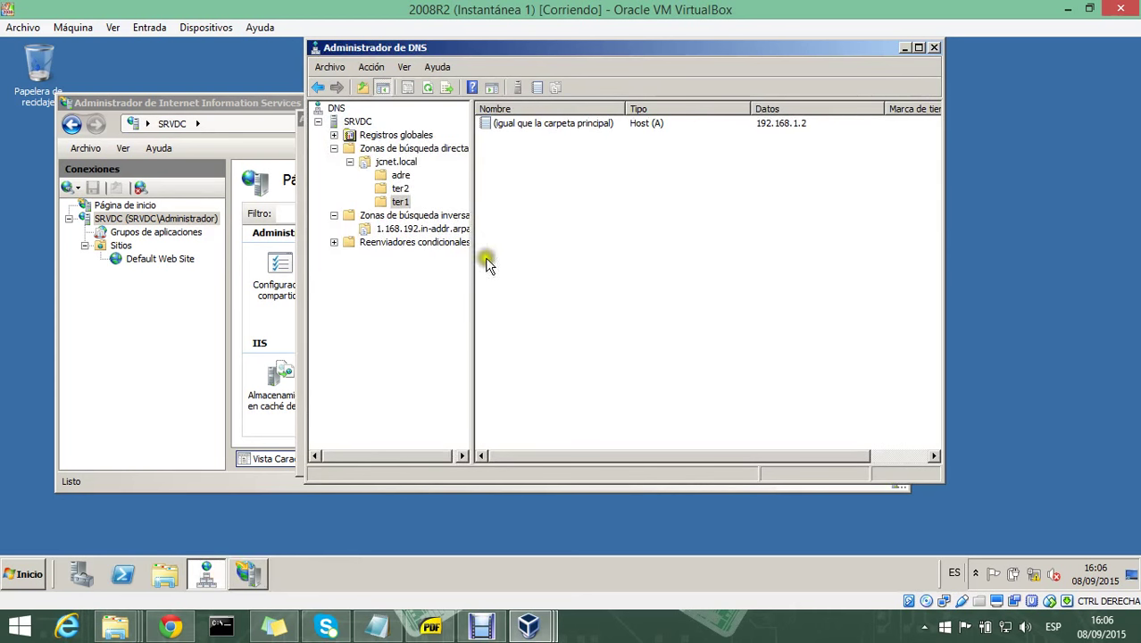
left_click(400, 176)
double_click(518, 125)
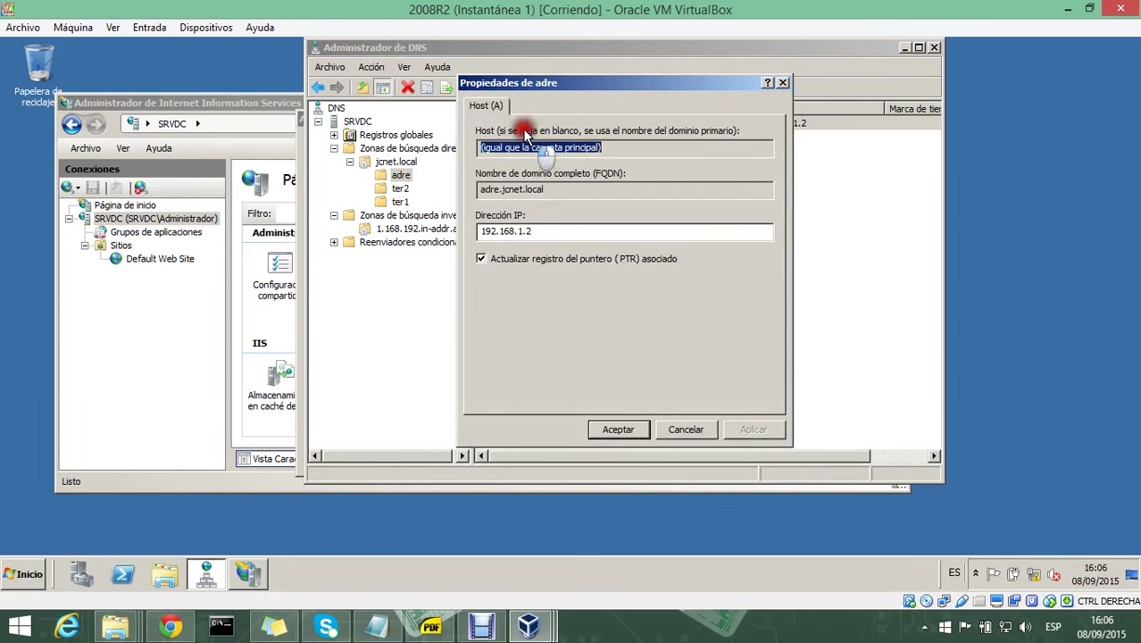
left_click(555, 181)
left_click_drag(555, 181, 463, 189)
right_click(500, 196)
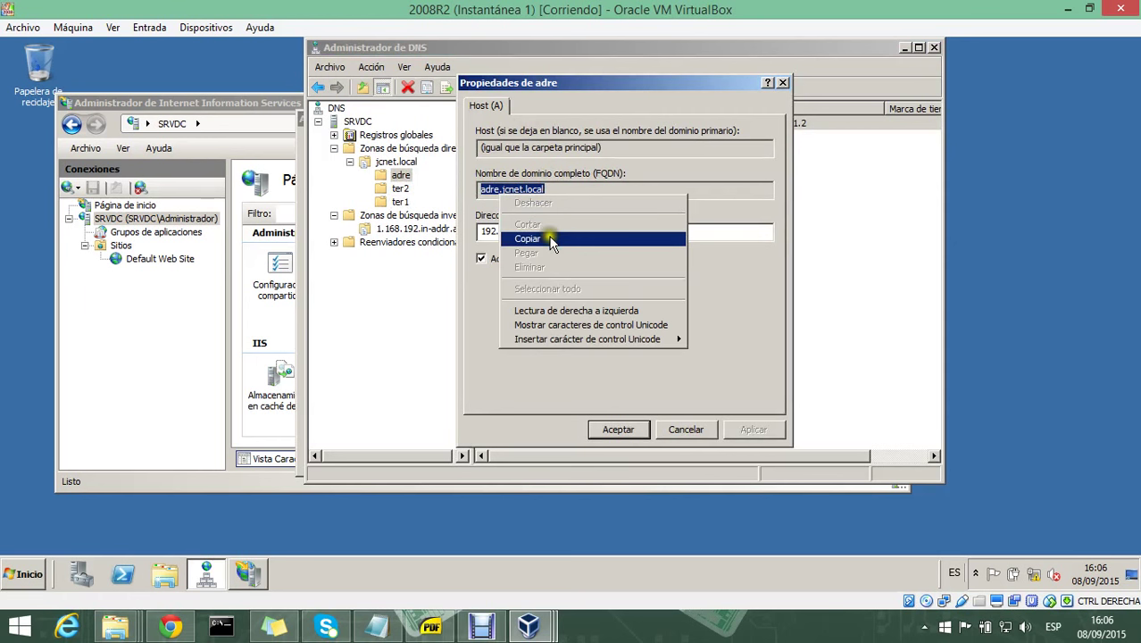
left_click(525, 238)
Back in the IIS manager, set sitio1's host name to adre.jcnet.local and create the website
left_click(251, 575)
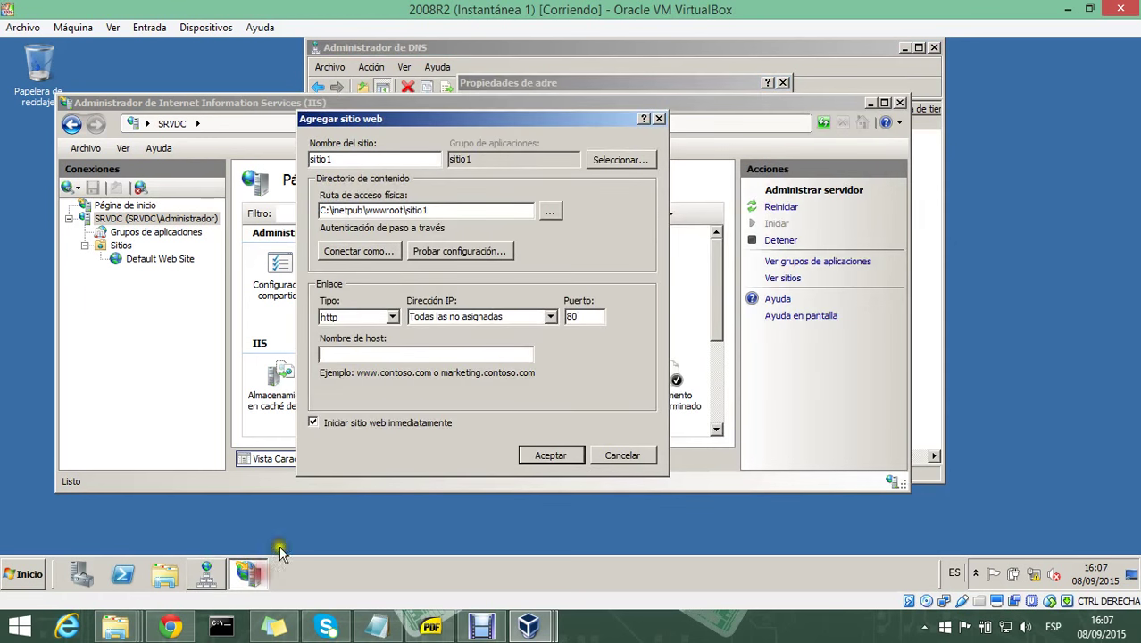
right_click(383, 352)
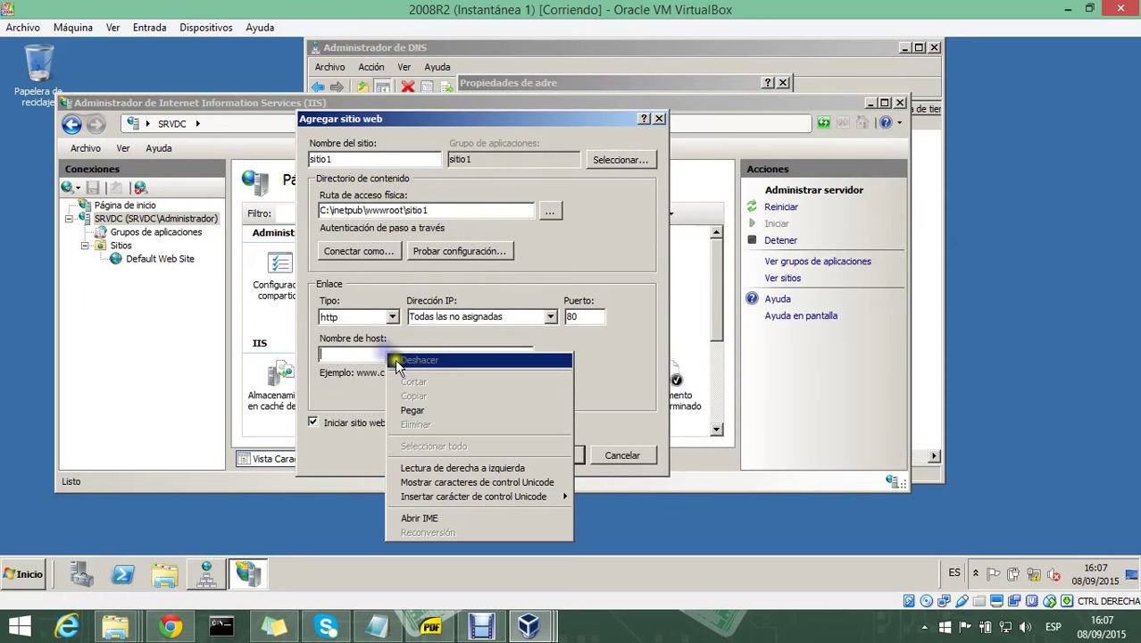
left_click(409, 407)
left_click(552, 455)
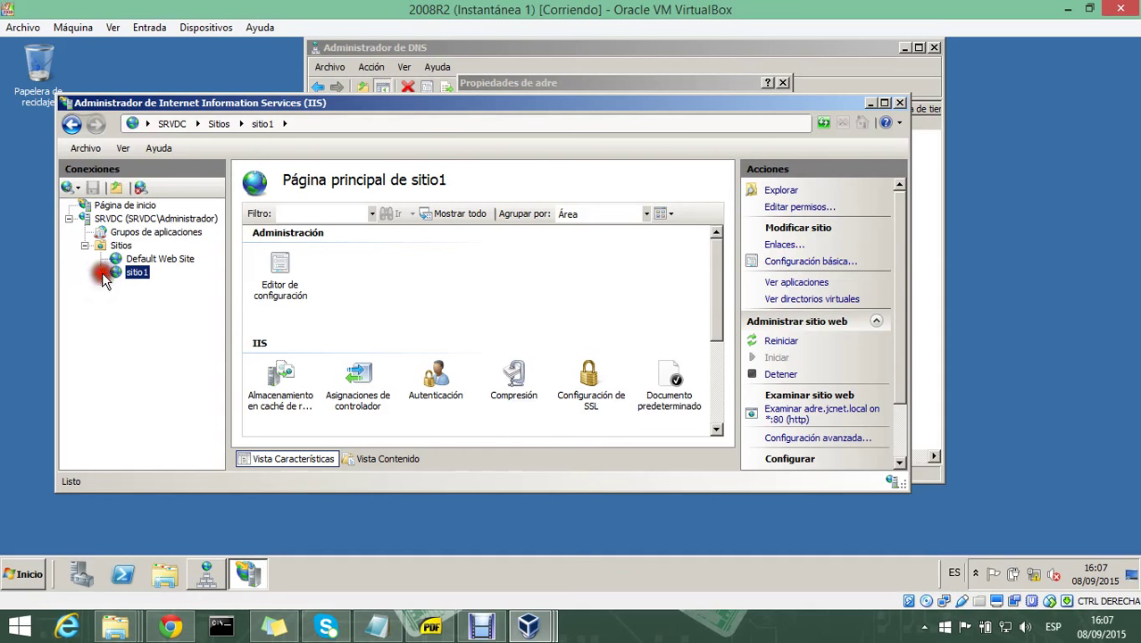
Start adding a website named sitio2 under Sitios with physical path C:\inetpub\wwwroot\sitio2
right_click(119, 245)
left_click(165, 257)
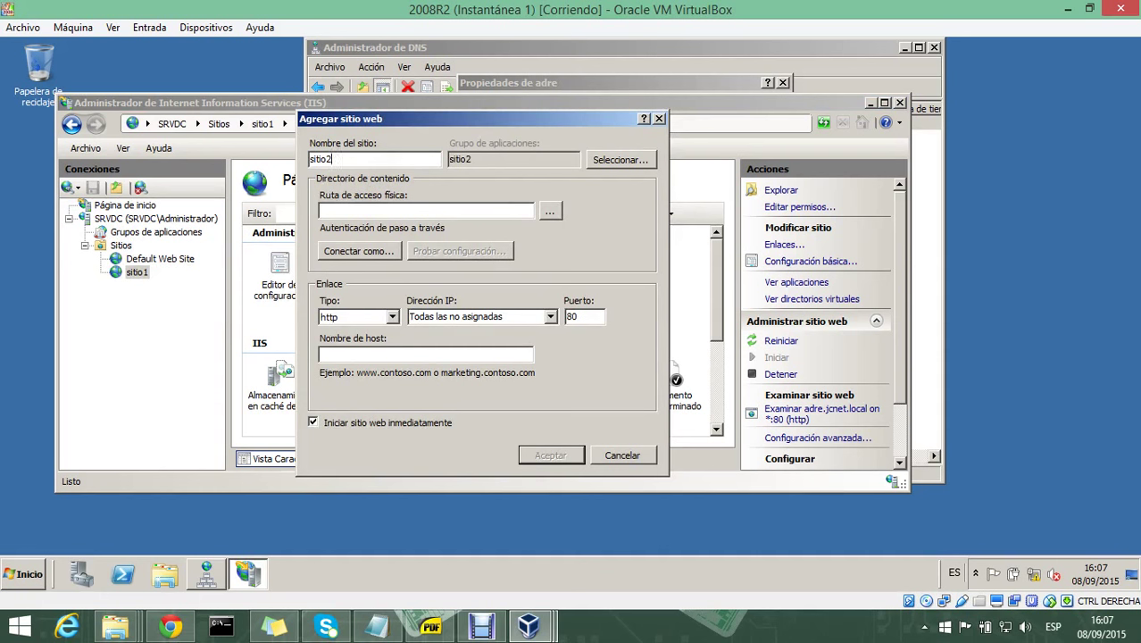
left_click(550, 211)
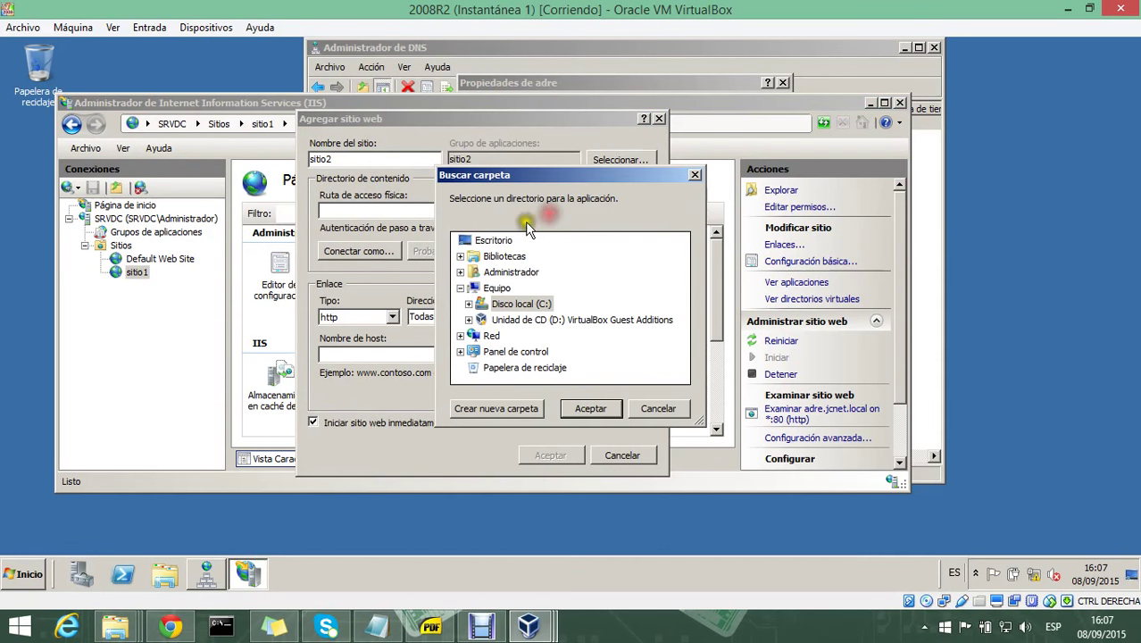
left_click(474, 305)
left_click(477, 351)
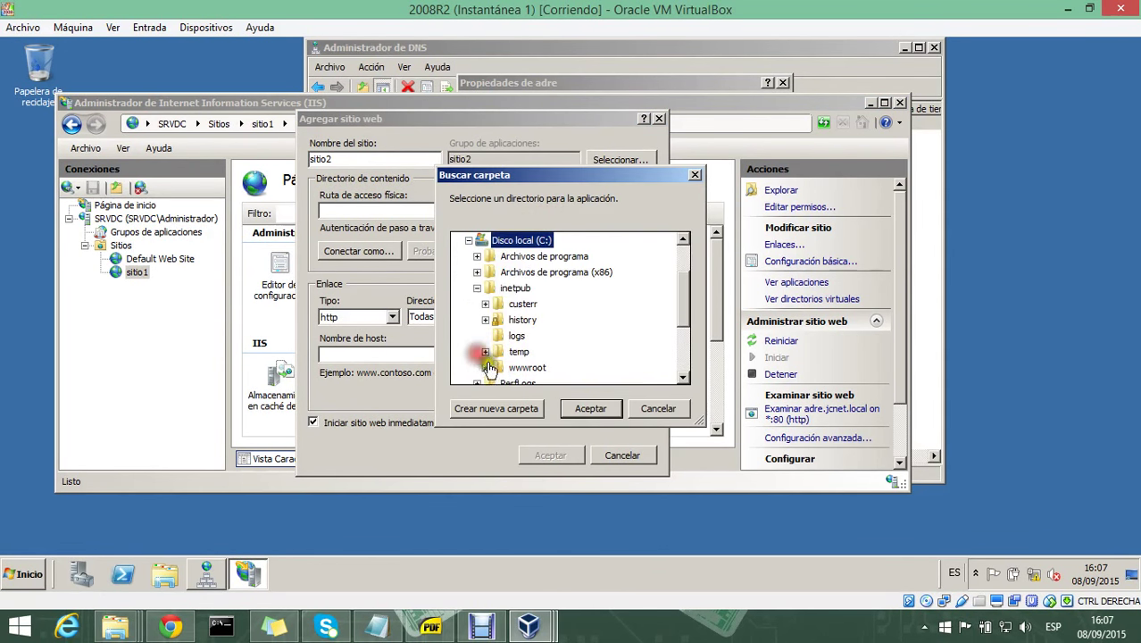
left_click(487, 370)
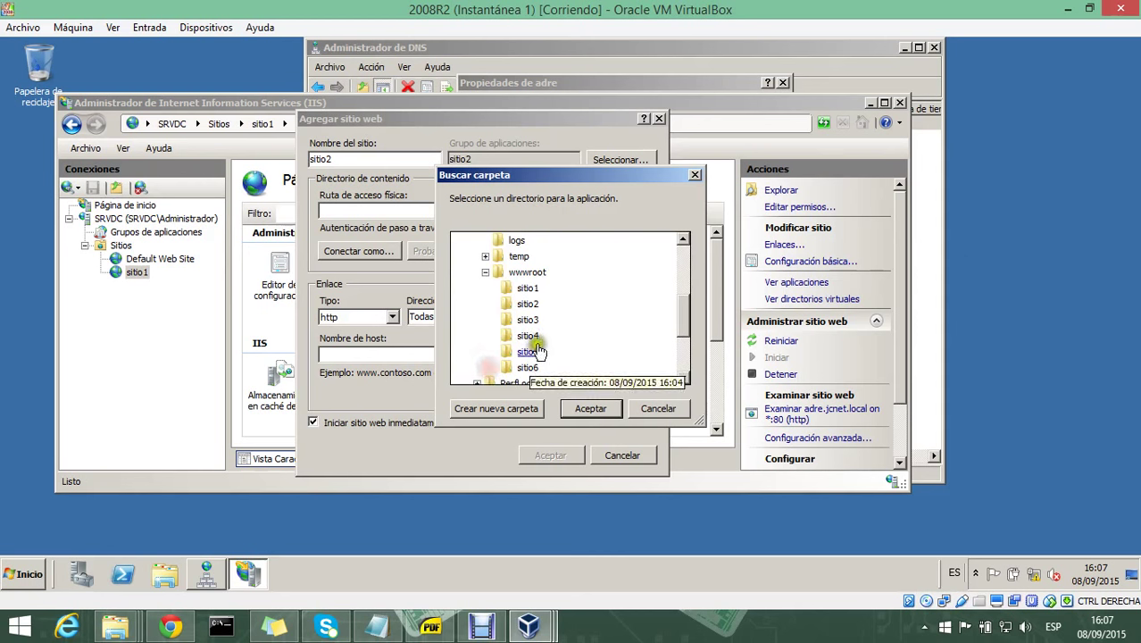
left_click(519, 299)
left_click(588, 408)
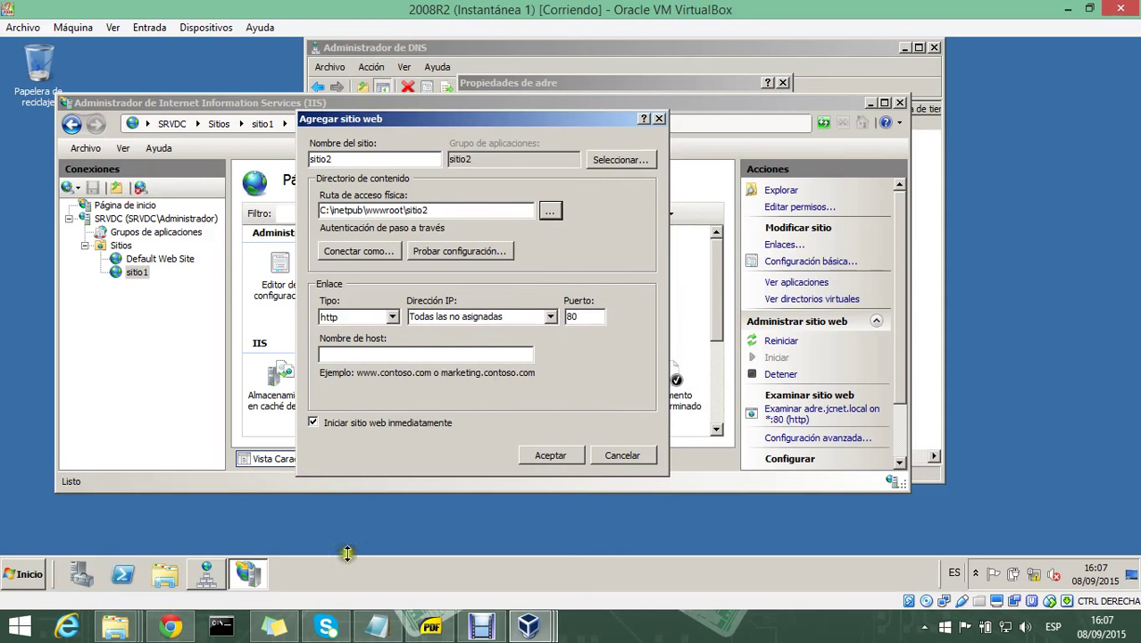
Switch to Administrador de DNS and copy the full domain name ter2.jcnet.local from the ter2 host record's properties
left_click(202, 574)
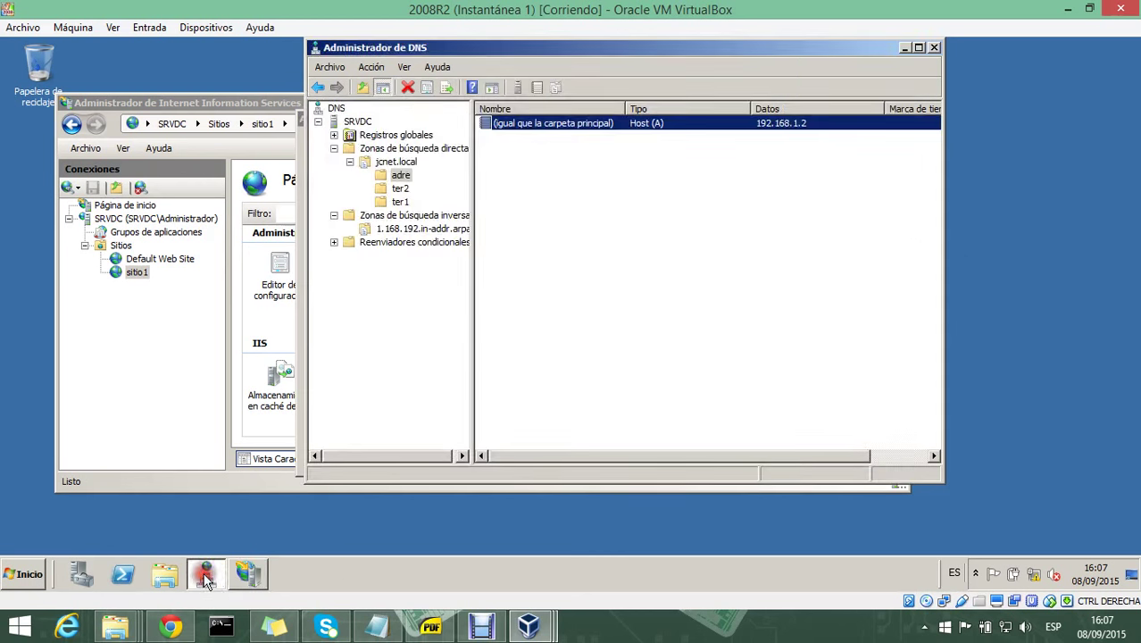
left_click(399, 190)
double_click(531, 126)
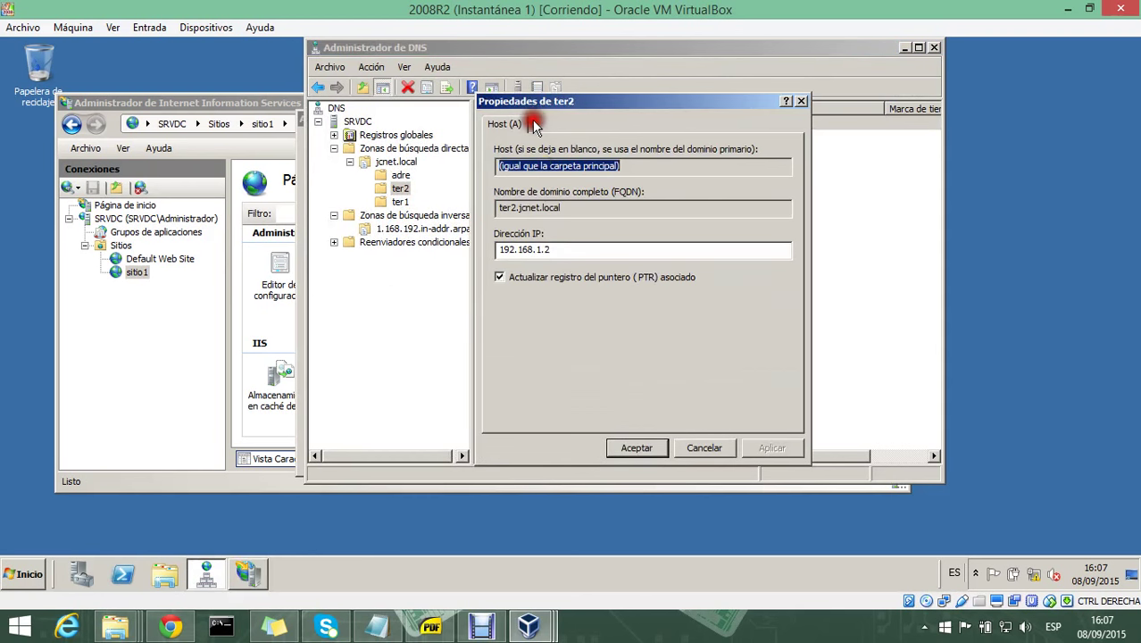
left_click(566, 207)
left_click_drag(567, 207, 482, 203)
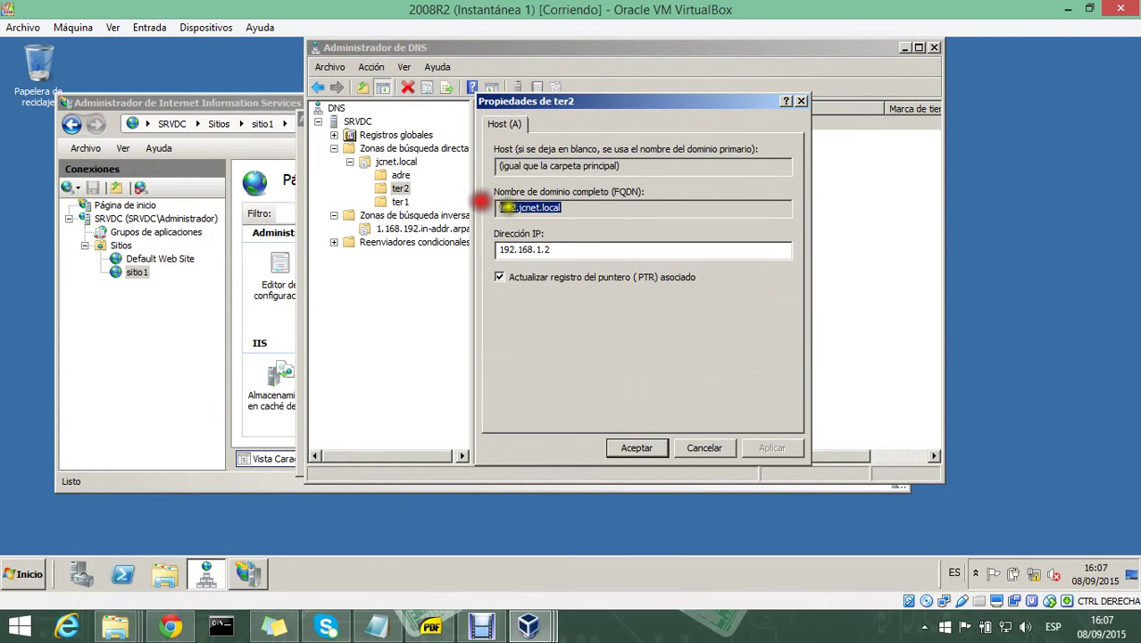
right_click(506, 205)
left_click(567, 252)
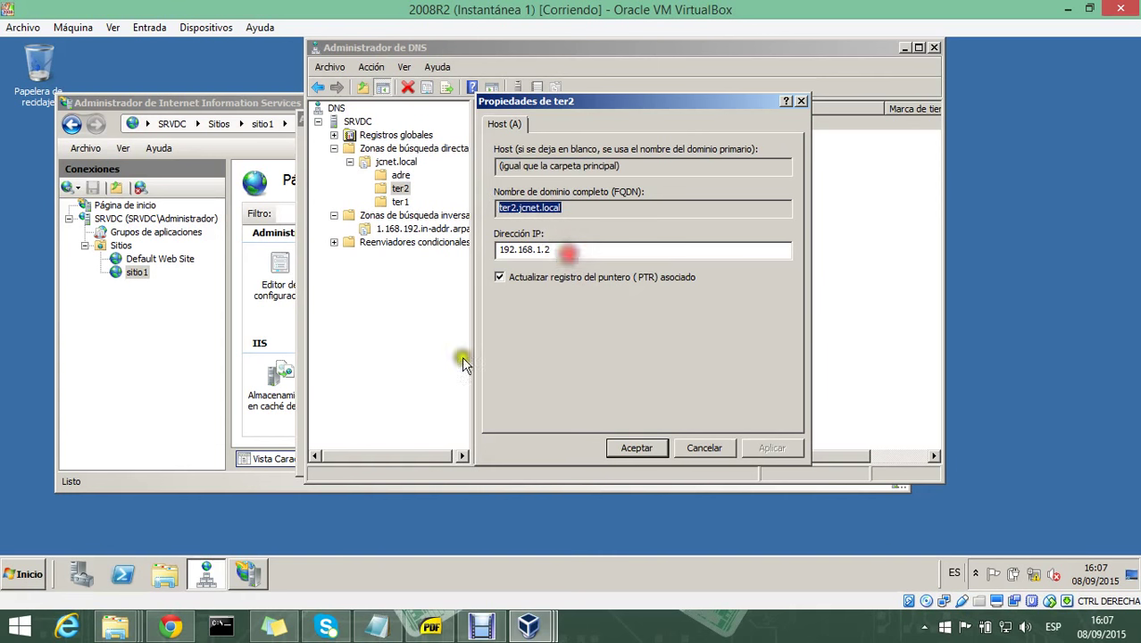
Back in the IIS manager, set sitio2's host name to ter2.jcnet.local and create the website
left_click(262, 561)
right_click(363, 355)
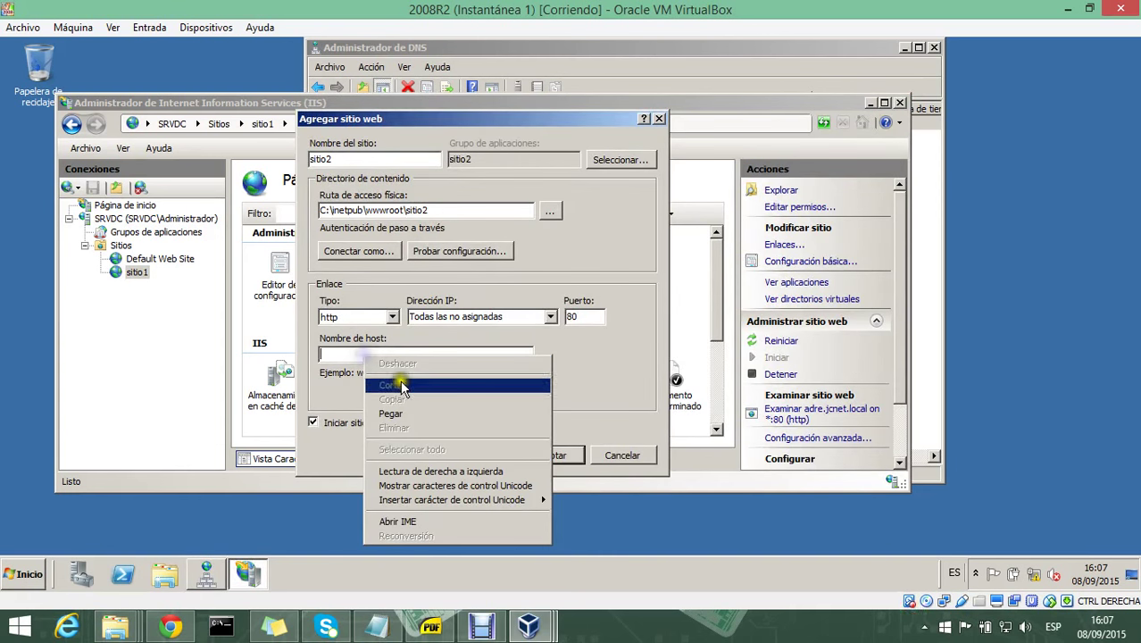
left_click(393, 414)
left_click(555, 455)
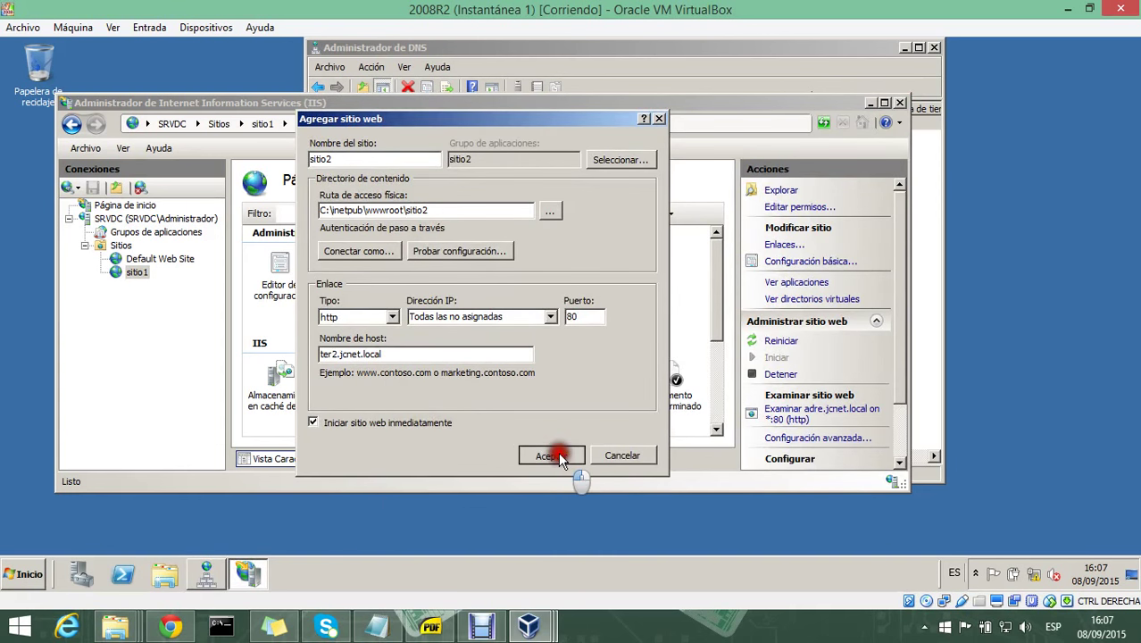
Start adding a website named sitio3 under Sitios with physical path C:\inetpub\wwwroot\sitio3
right_click(125, 250)
left_click(178, 253)
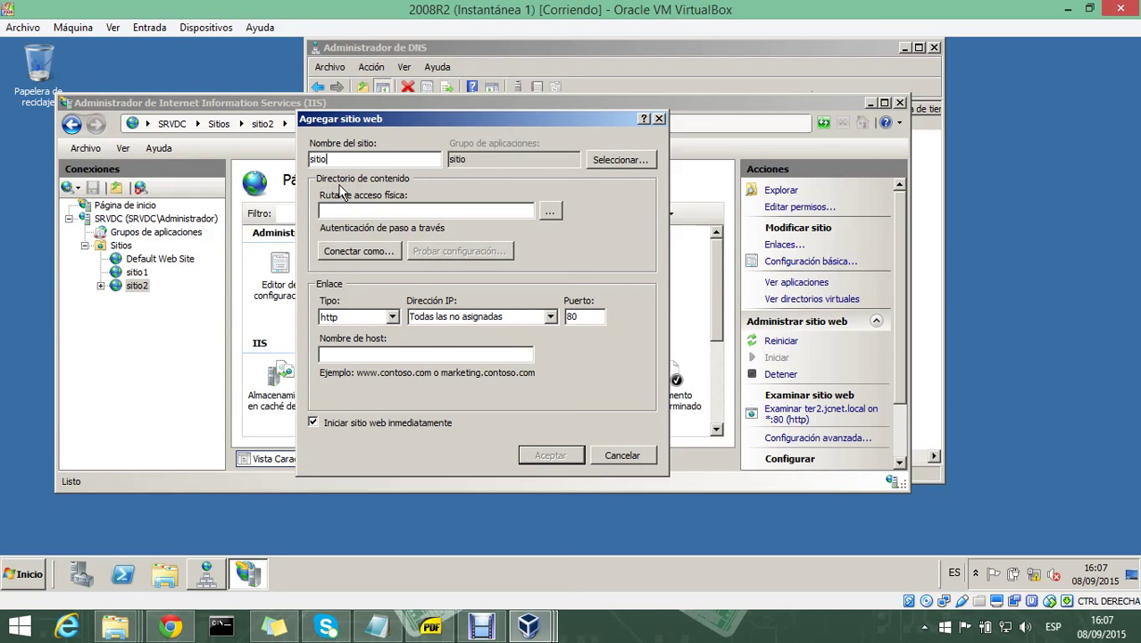
left_click(550, 211)
left_click(470, 304)
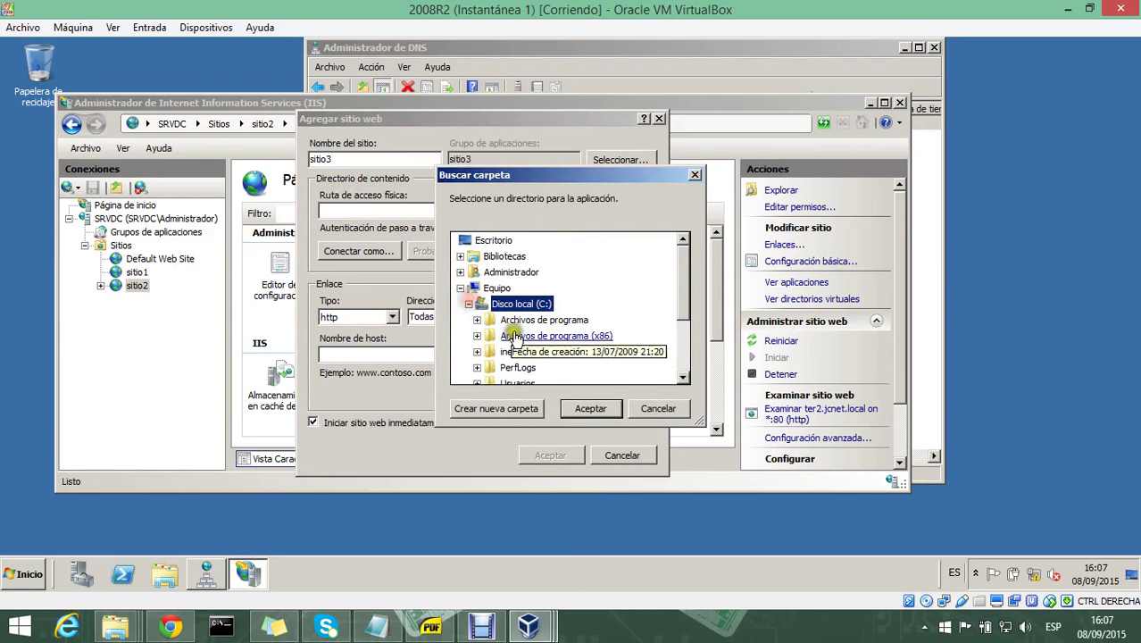
left_click(477, 352)
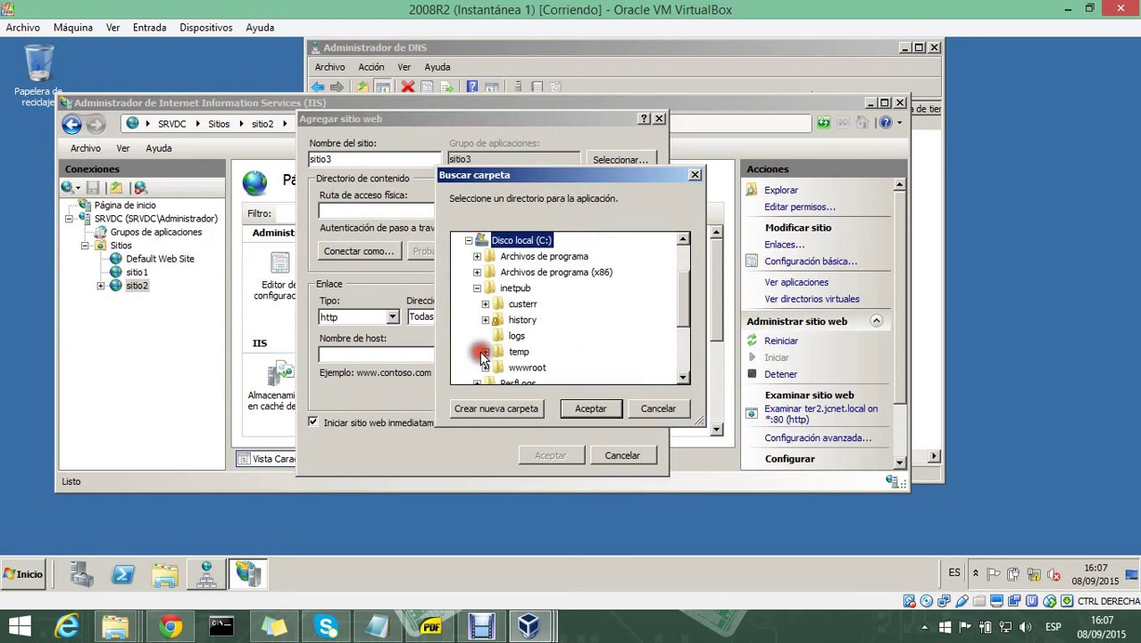
left_click(485, 368)
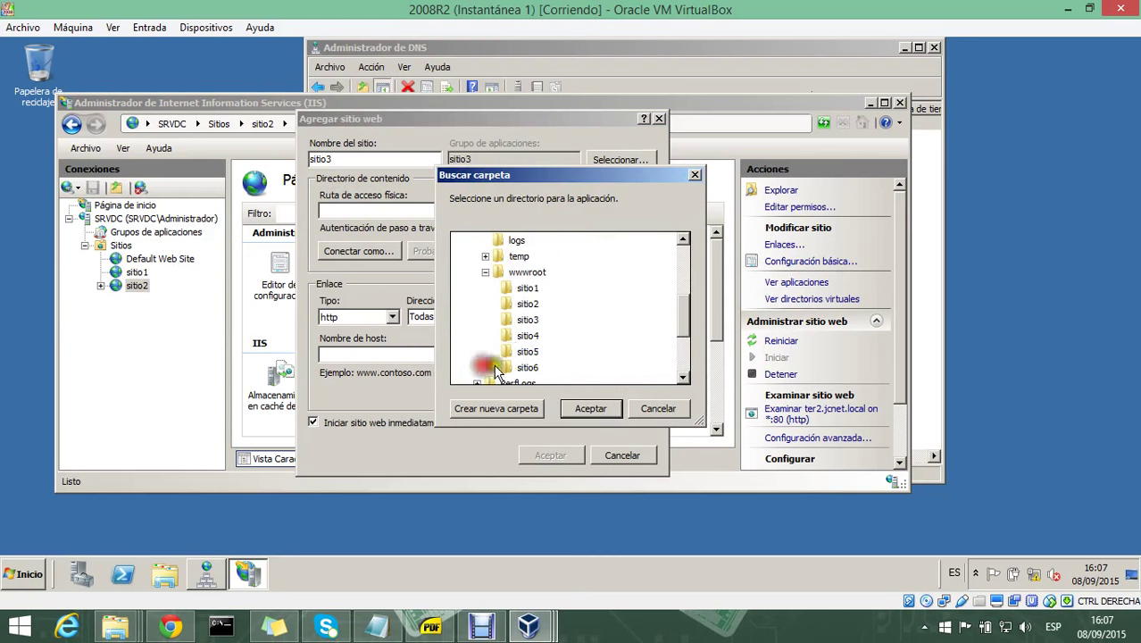
left_click(527, 320)
left_click(589, 410)
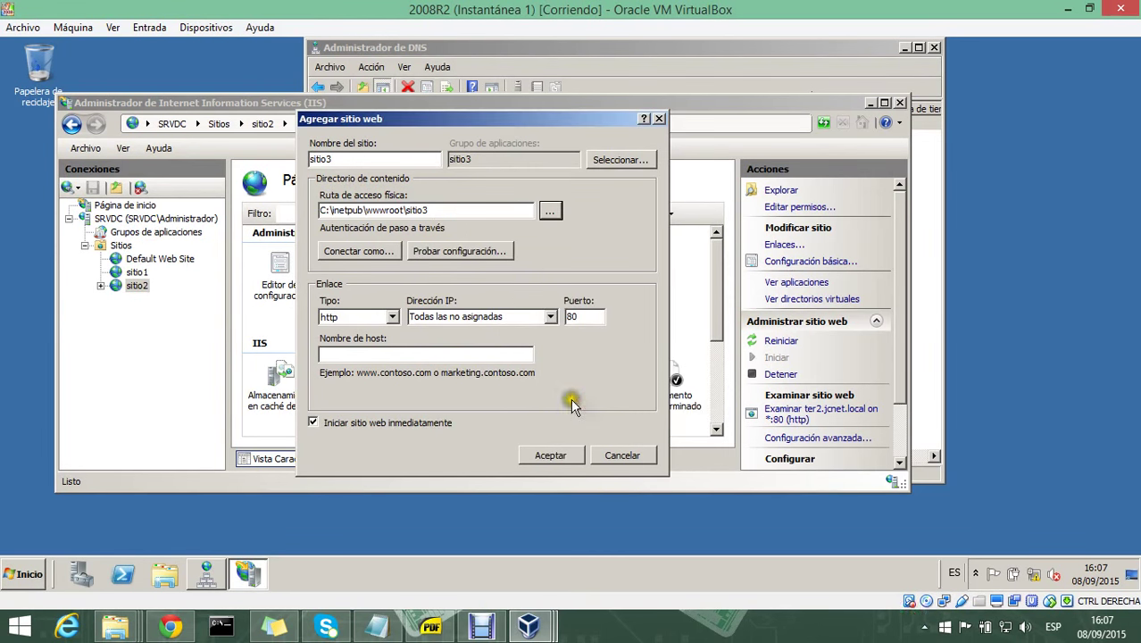
Copy ter1.jcnet.local from the ter1 host record in Administrador de DNS and create sitio3 in the IIS manager with it as host name
left_click(395, 356)
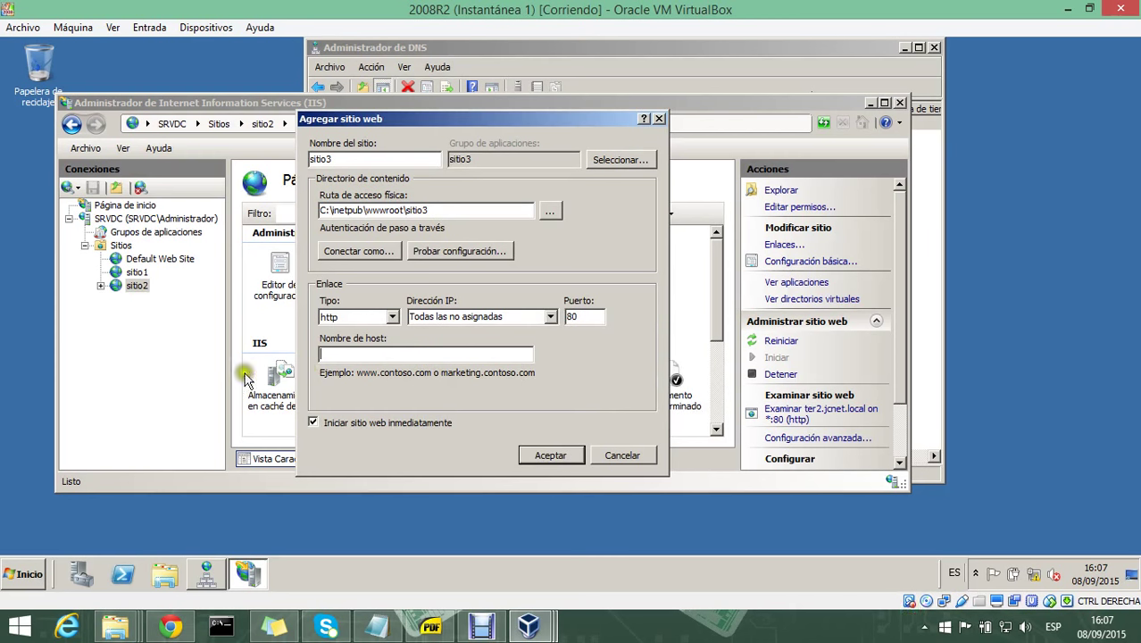
left_click(205, 578)
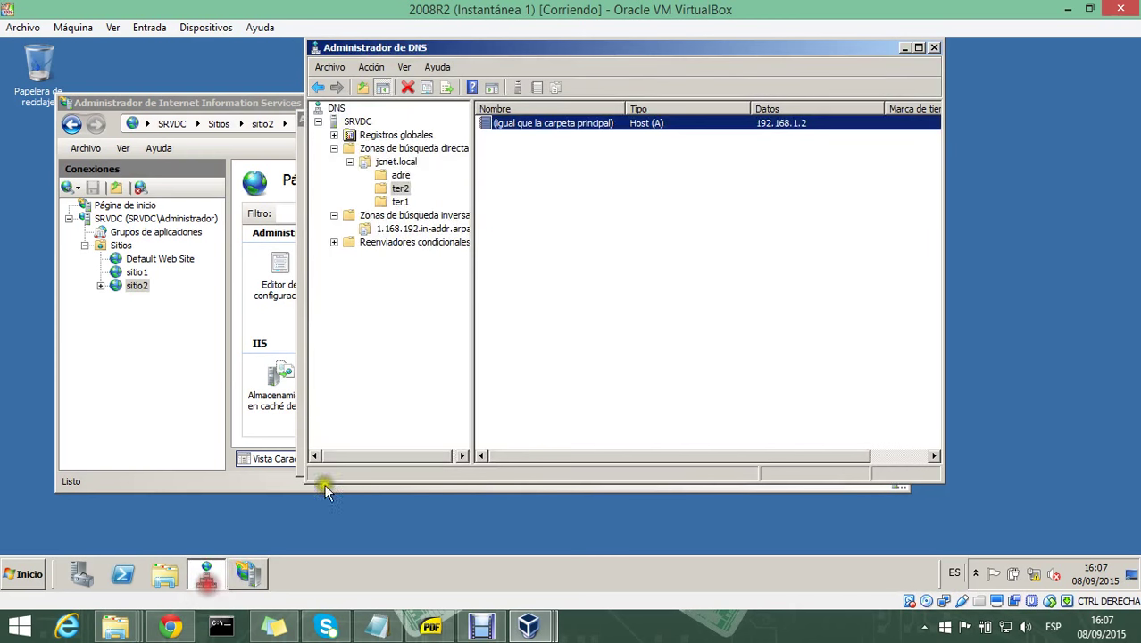
left_click(400, 202)
double_click(555, 123)
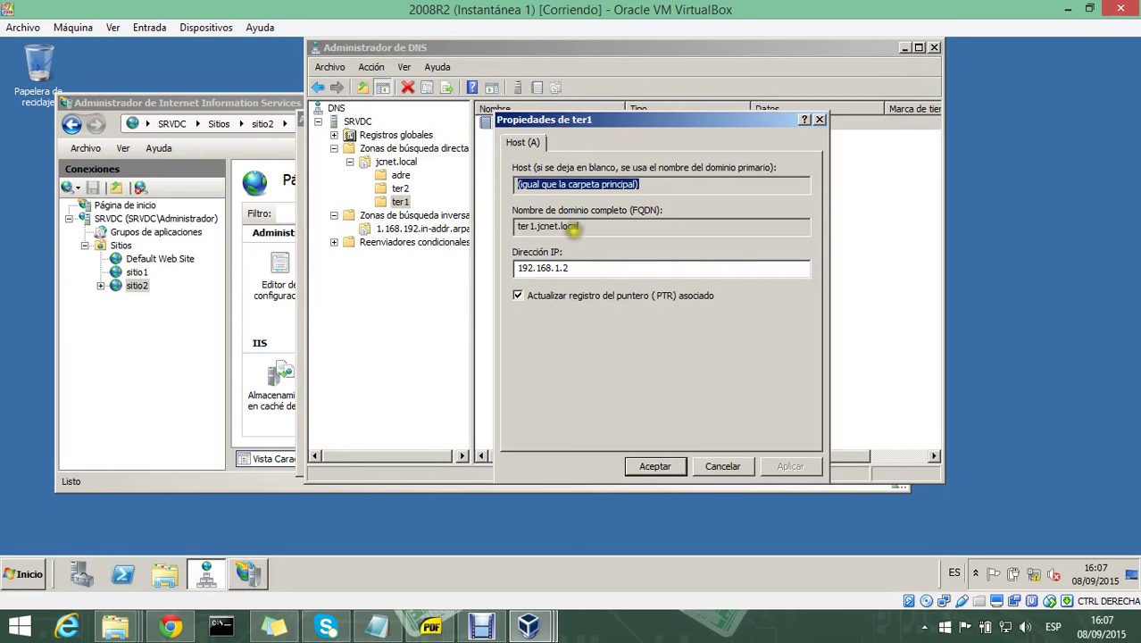
left_click_drag(588, 226, 482, 222)
right_click(540, 231)
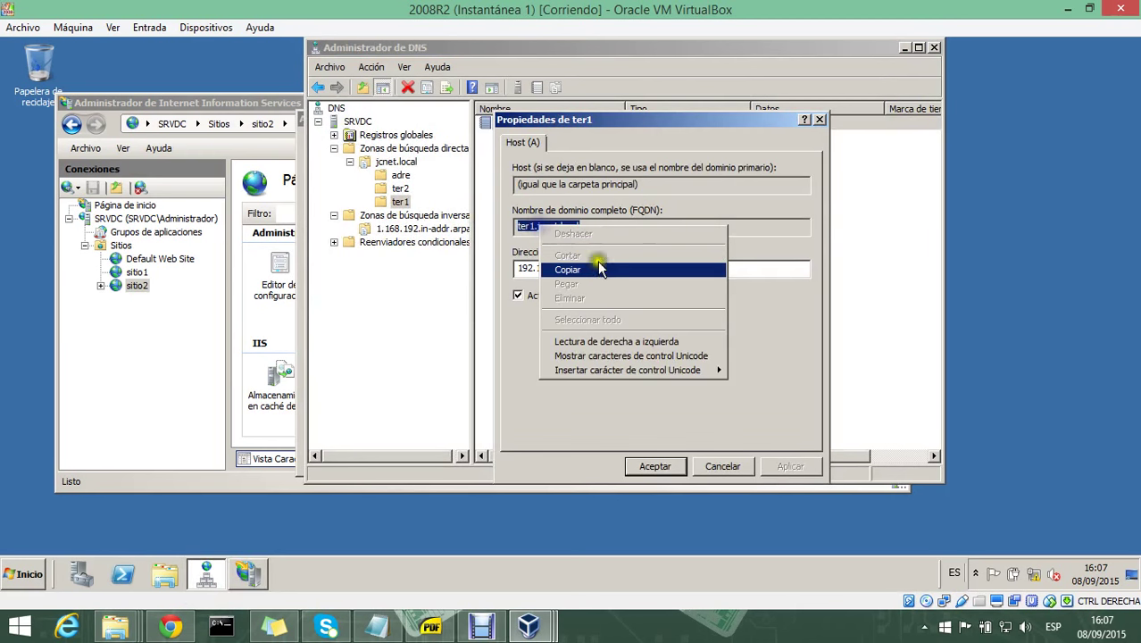
left_click(600, 260)
left_click(255, 575)
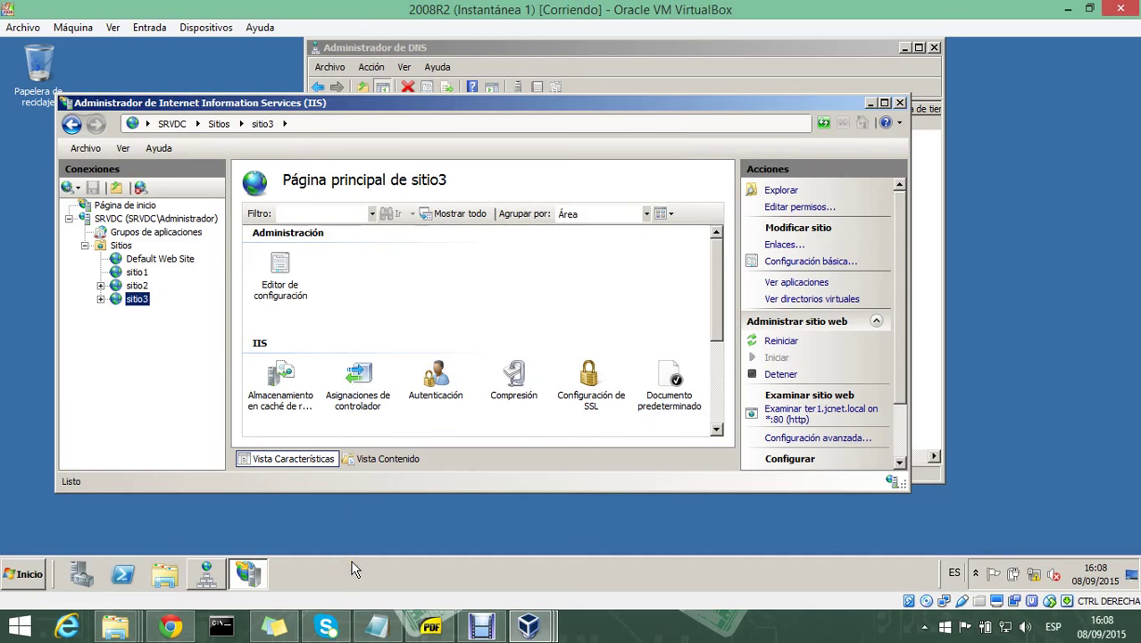
Switch to Administrador de DNS and check the full domain name and IP address in the ter1 host record's properties
left_click(220, 568)
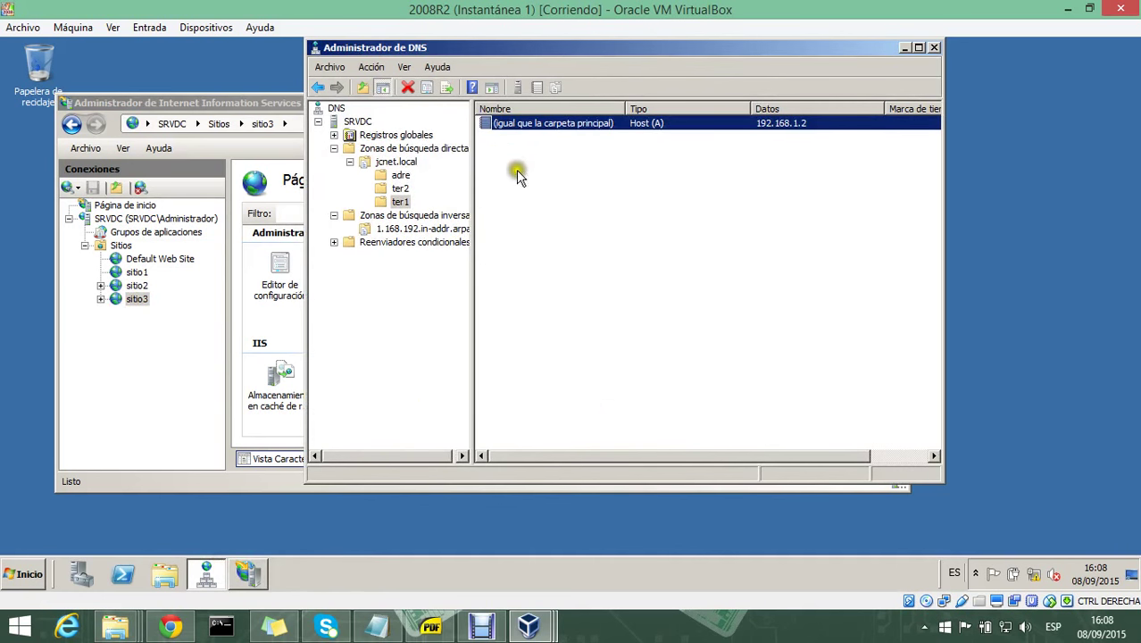
double_click(525, 125)
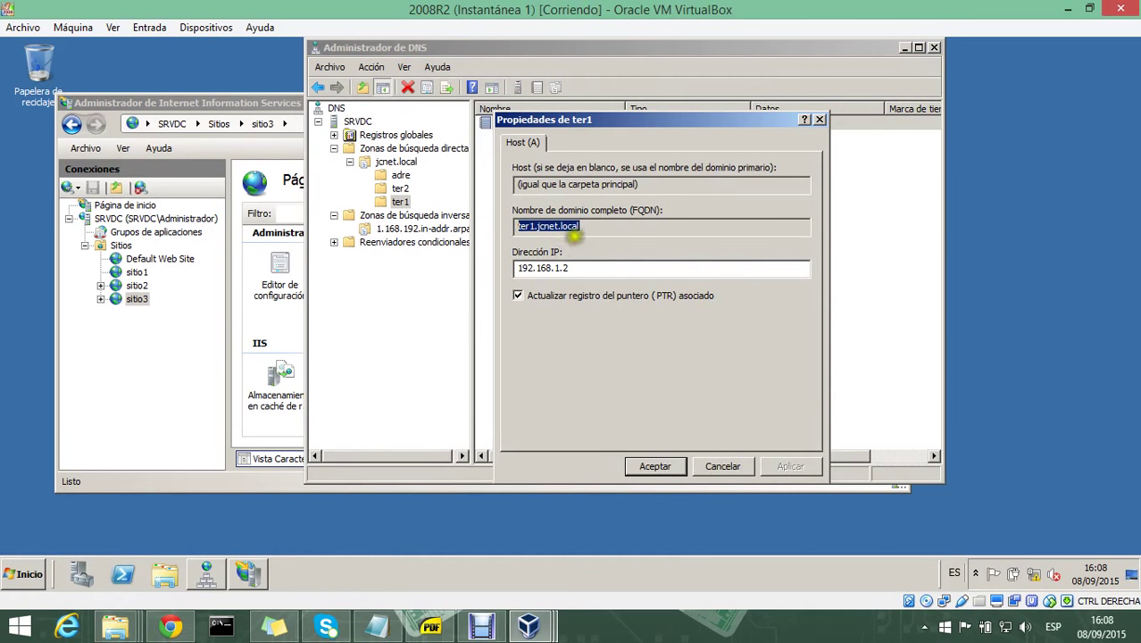
left_click(573, 231)
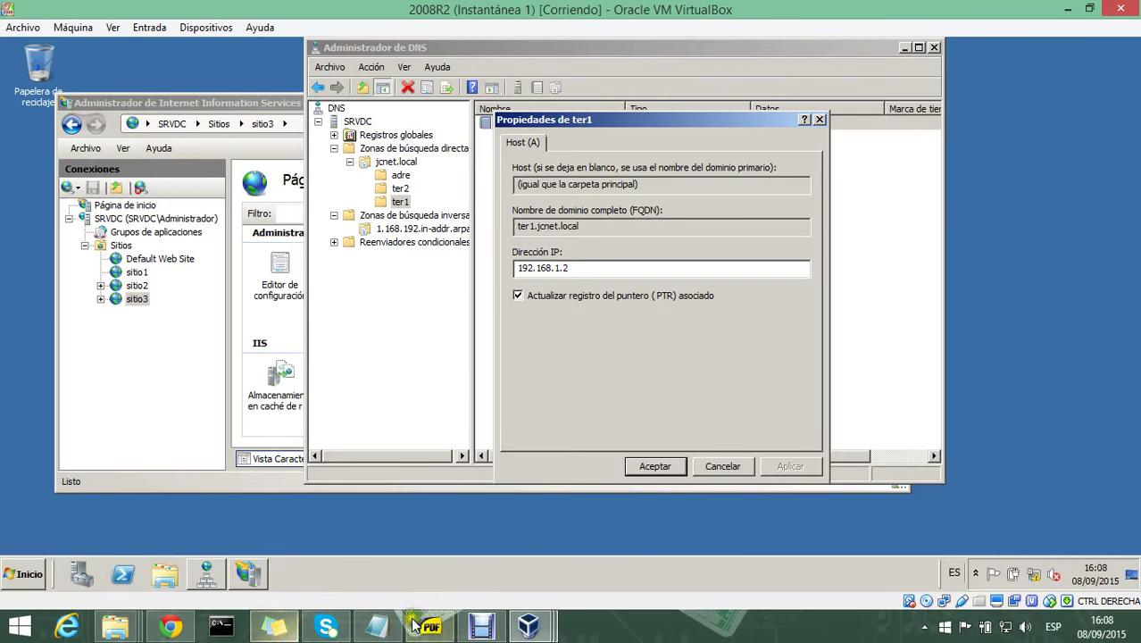
Switch to the Windows7 virtual machine and review the TCP/IPv4 address and DNS server settings of Conexión de área local
left_click(532, 624)
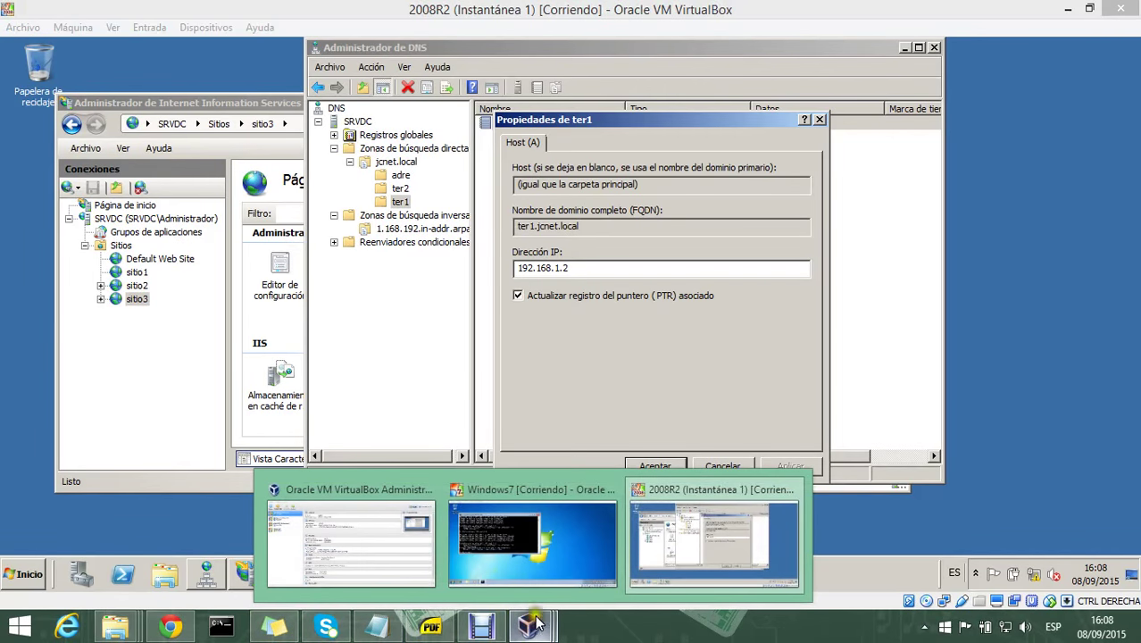
left_click(586, 551)
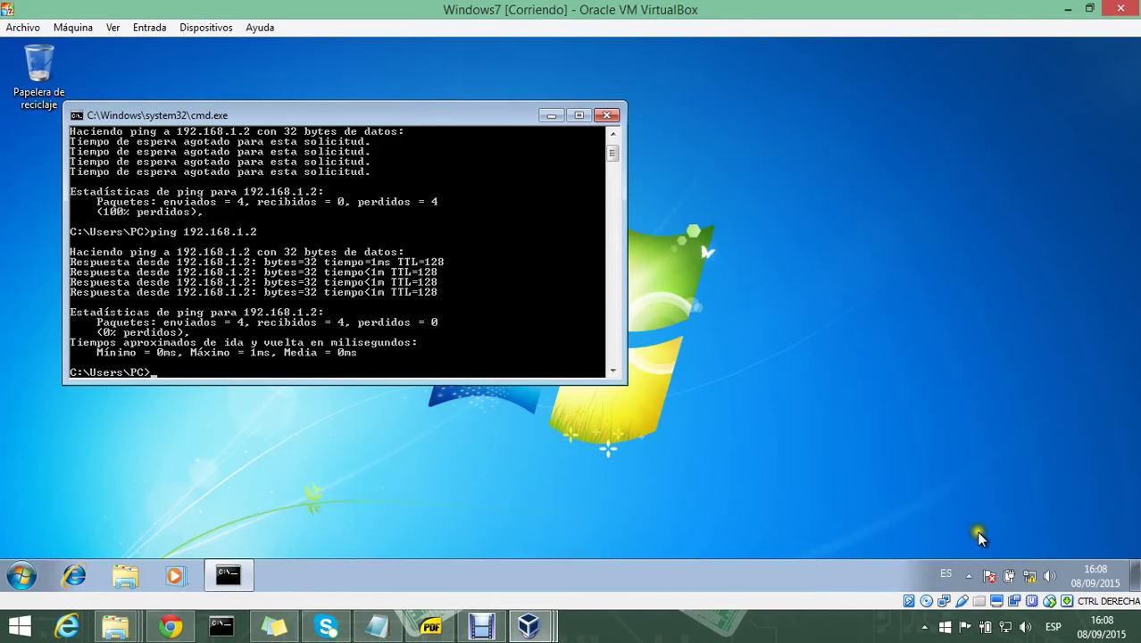
right_click(1029, 575)
left_click(1034, 561)
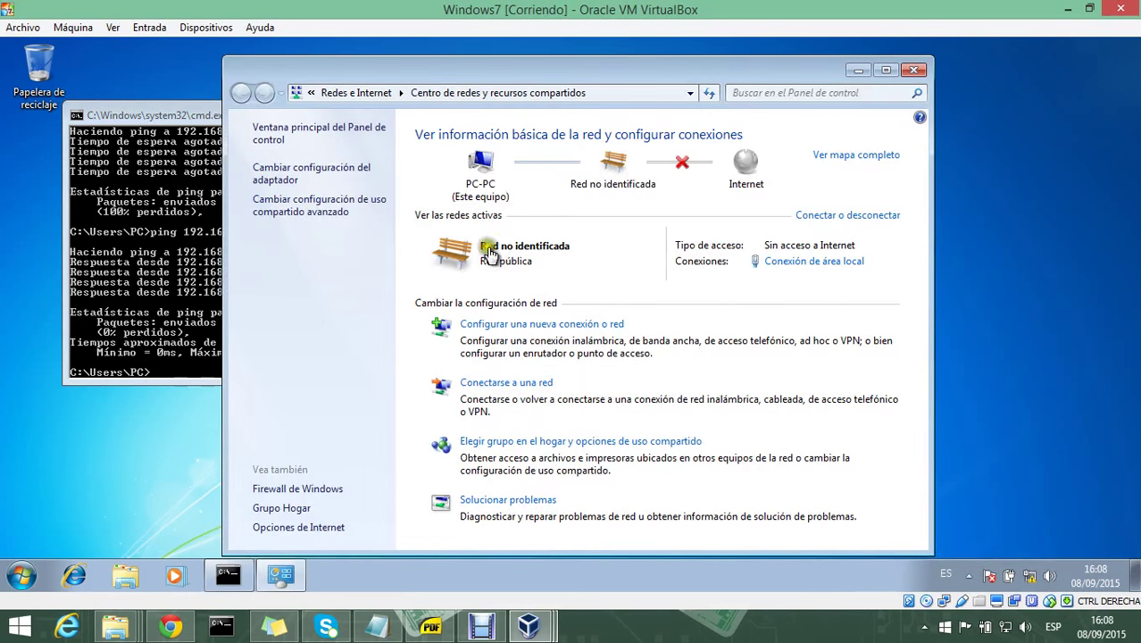
left_click(348, 171)
right_click(328, 168)
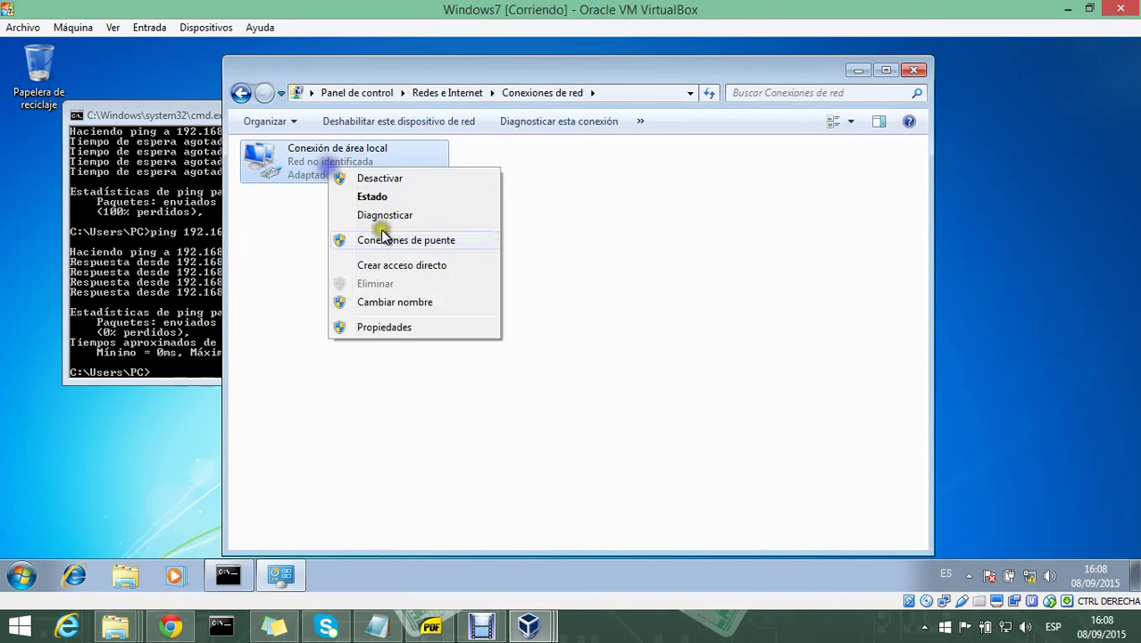
left_click(395, 326)
double_click(444, 329)
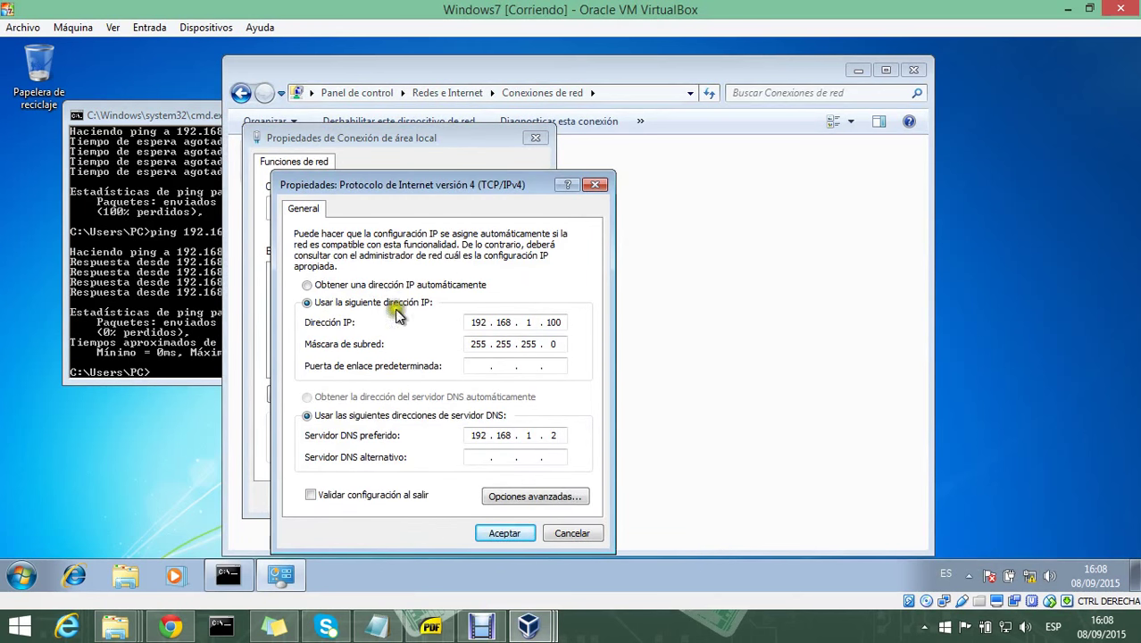
left_click(571, 534)
left_click(530, 495)
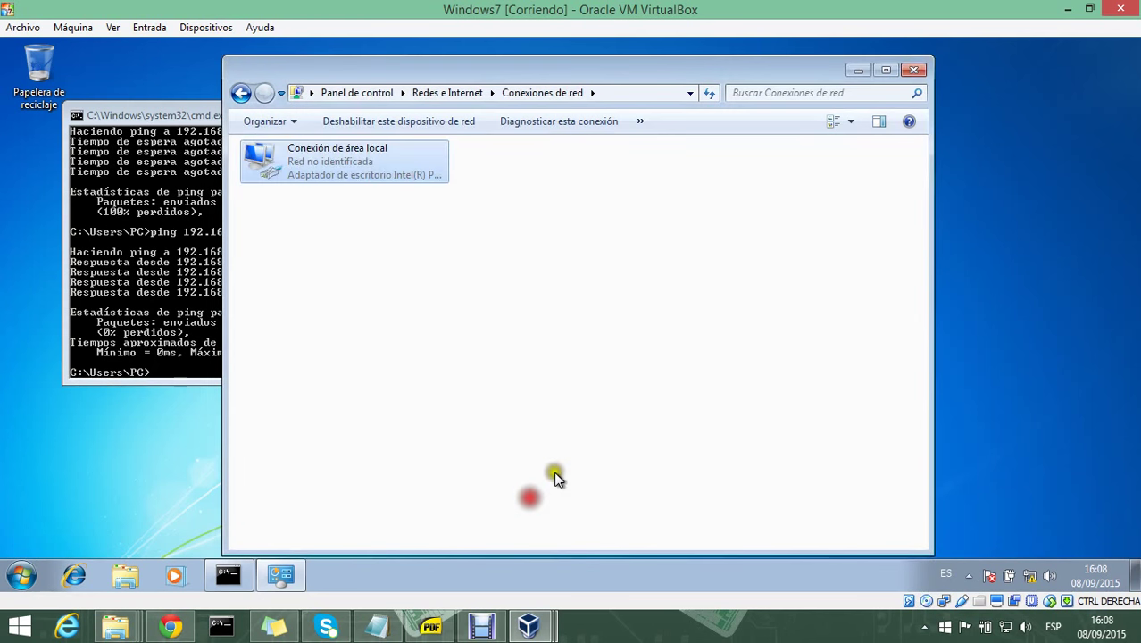
left_click(914, 70)
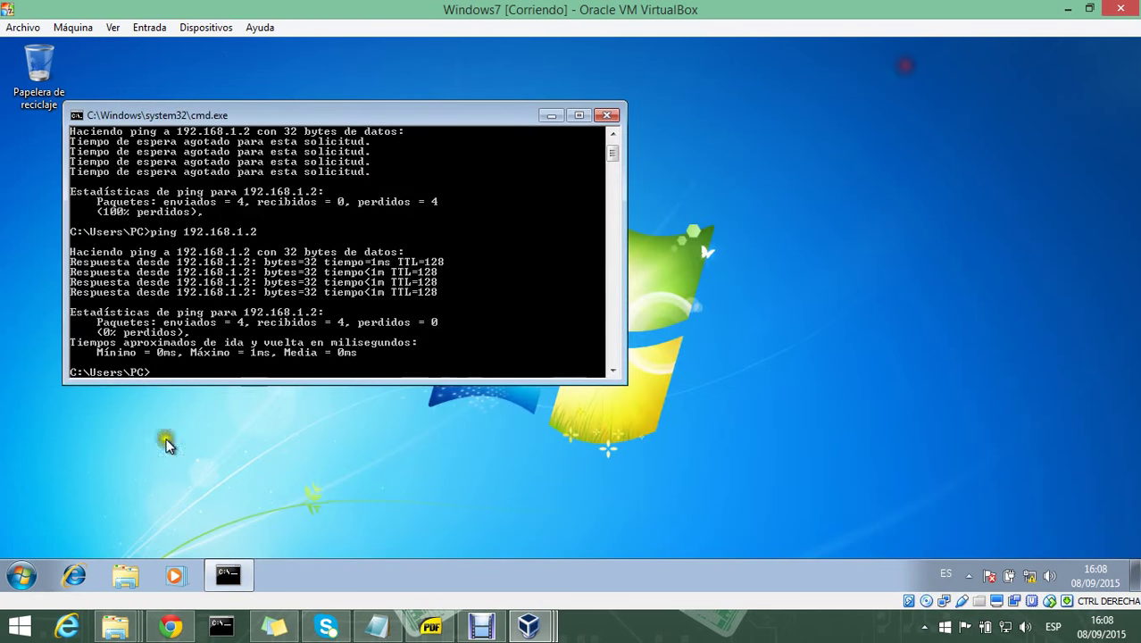
Open Internet Explorer in the Windows7 machine, dismiss its welcome setup, and load ter1.jcnet.local to check the page heading
left_click(72, 576)
left_click(301, 68)
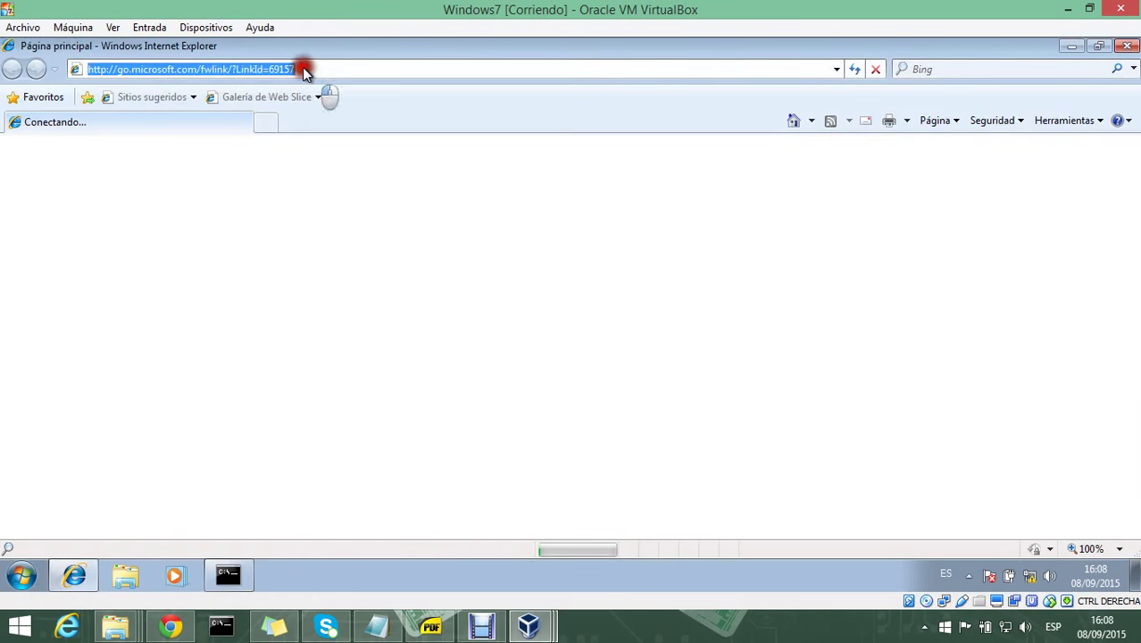
type("ter1.jcnet.lo")
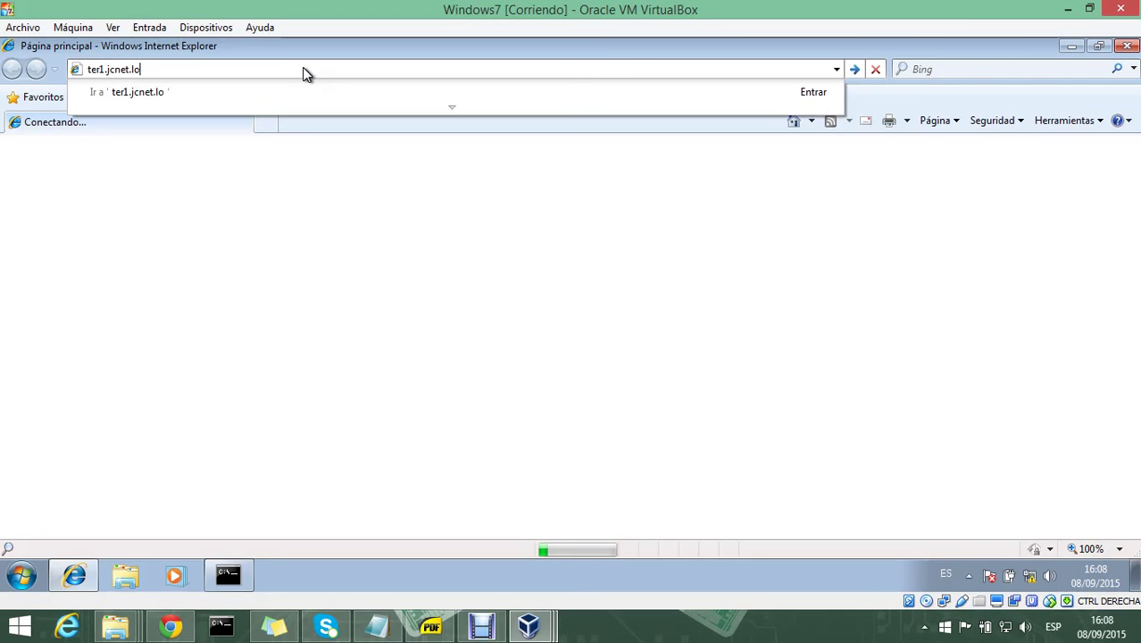
type("l")
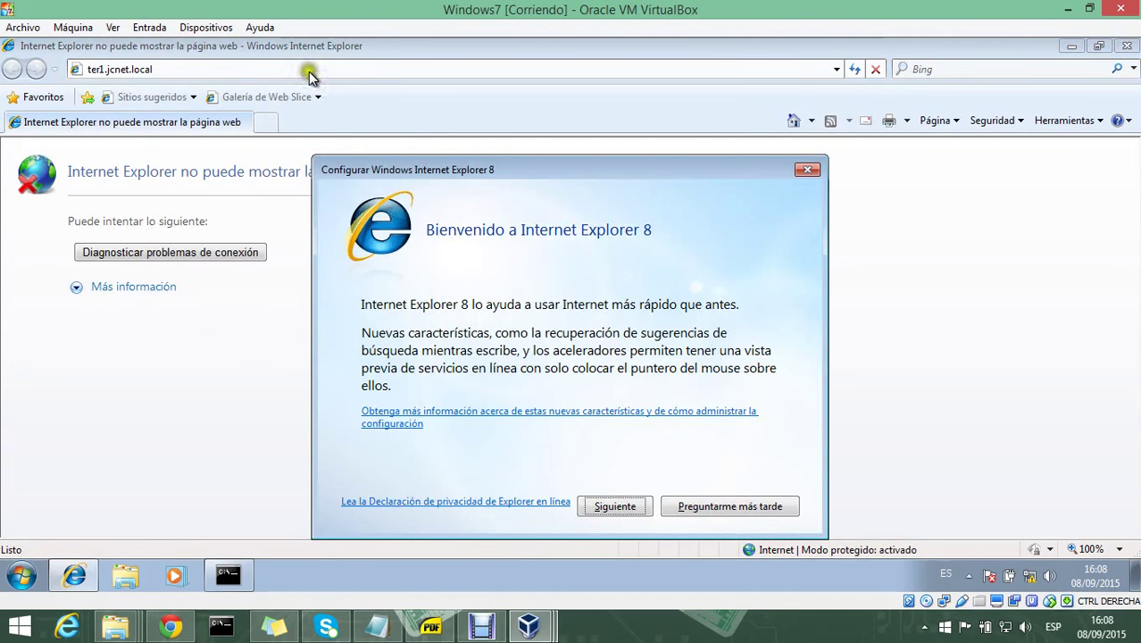
left_click(807, 169)
left_click(234, 64)
left_click(235, 65)
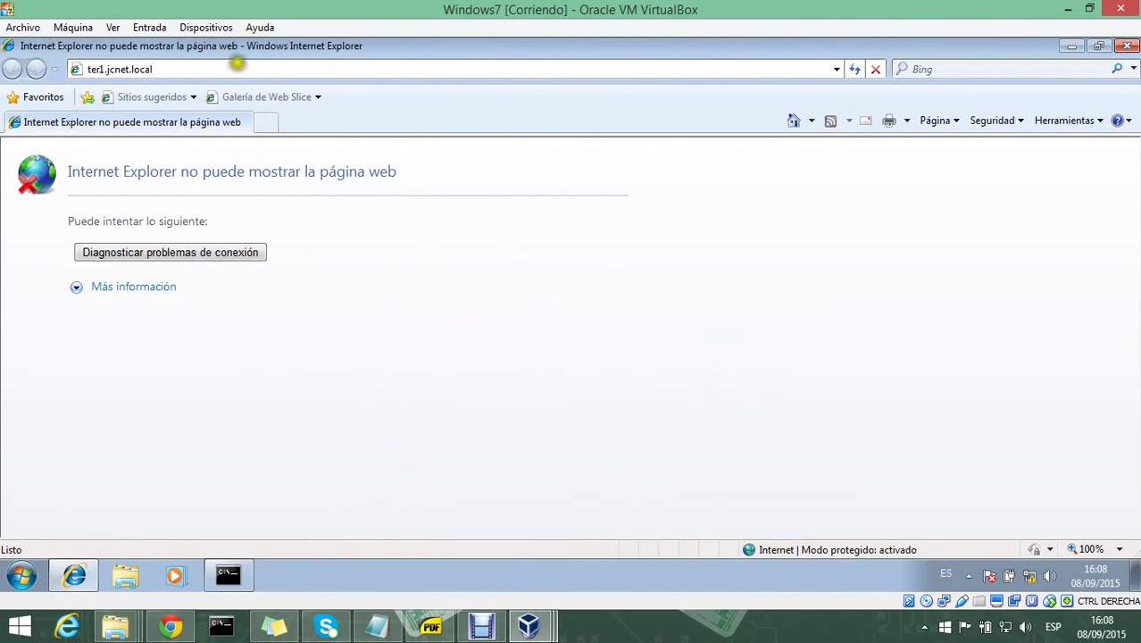
key("Return")
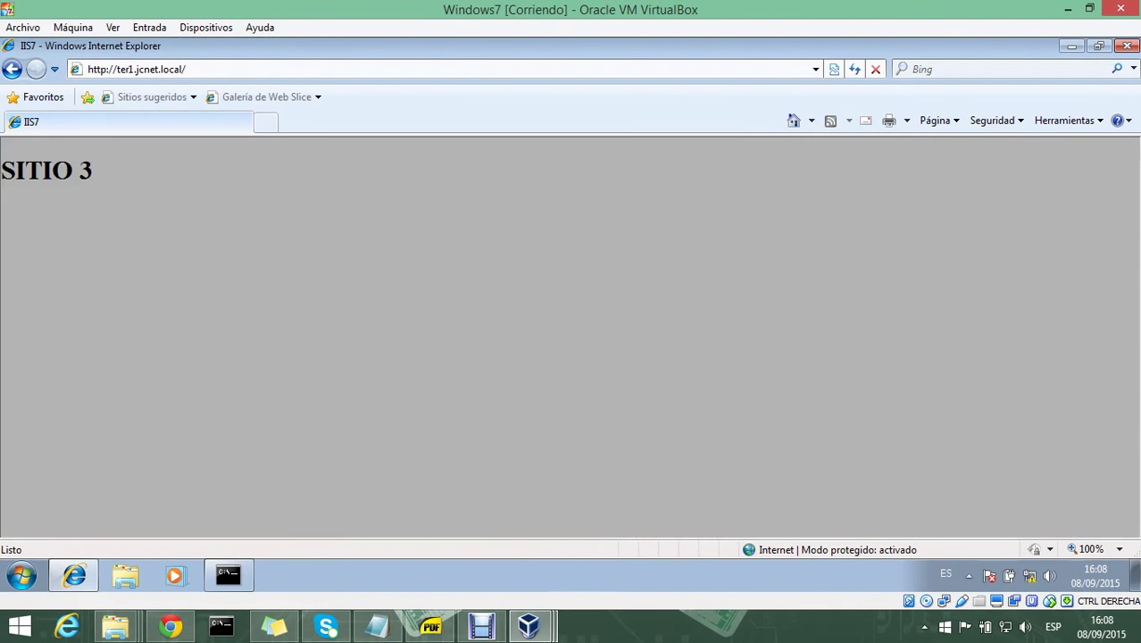
left_click_drag(113, 183, 4, 187)
left_click(126, 72)
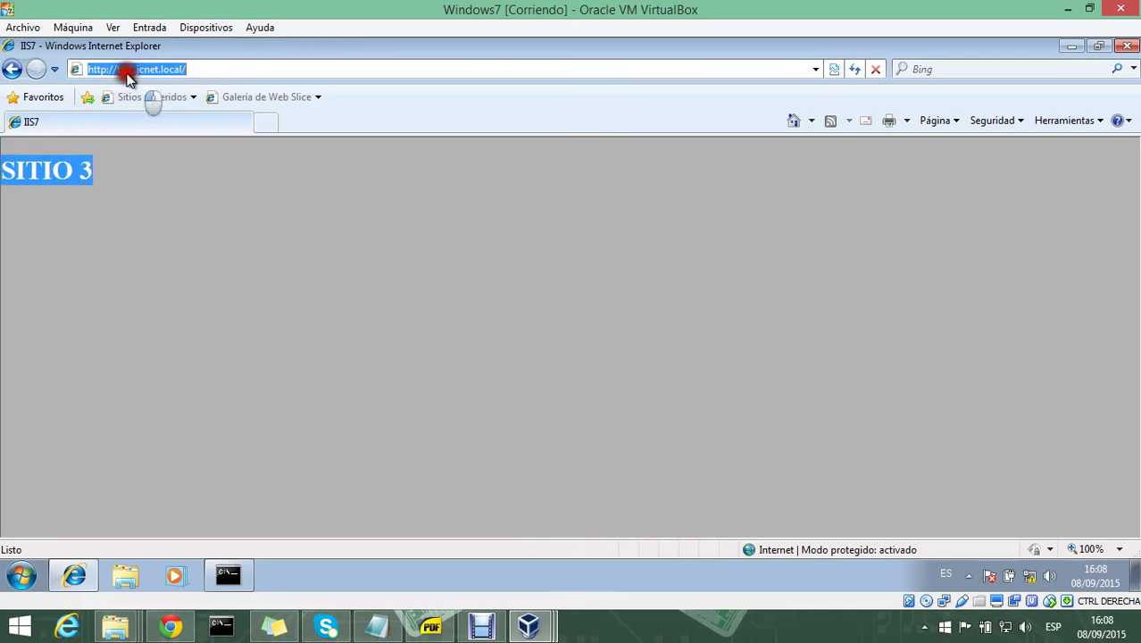
left_click(128, 69)
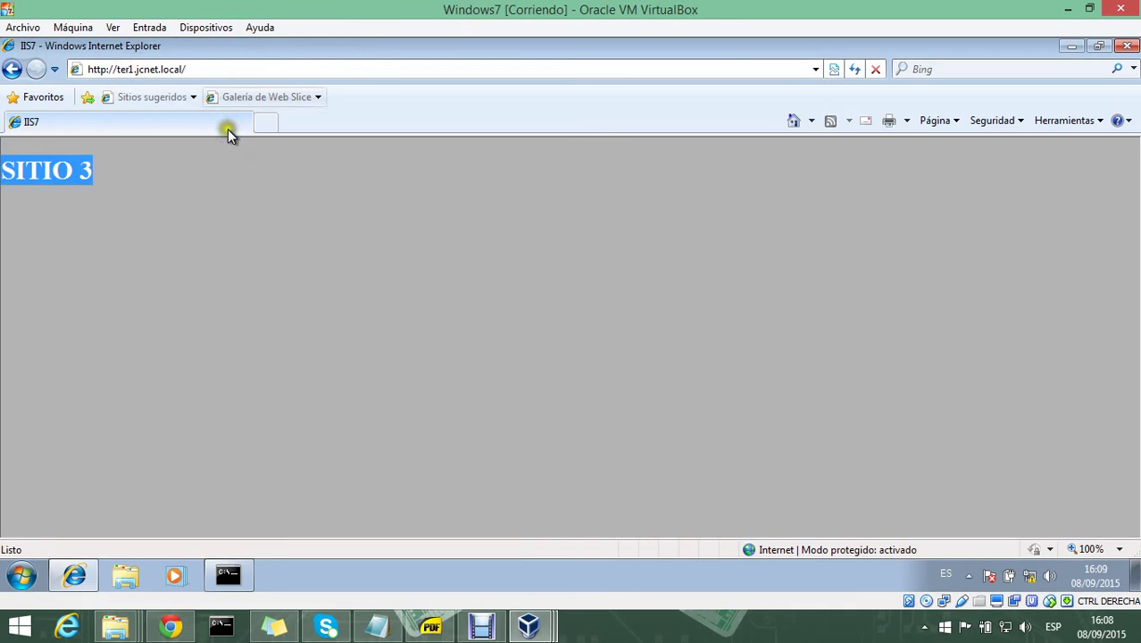
key("BackSpace")
type("2")
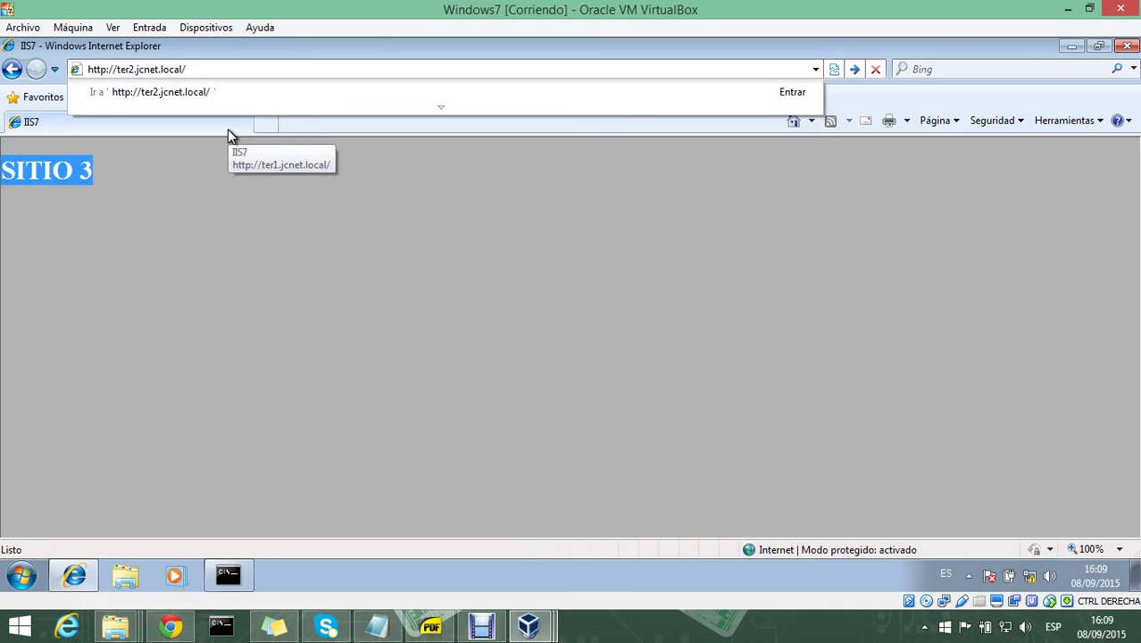
key("Return")
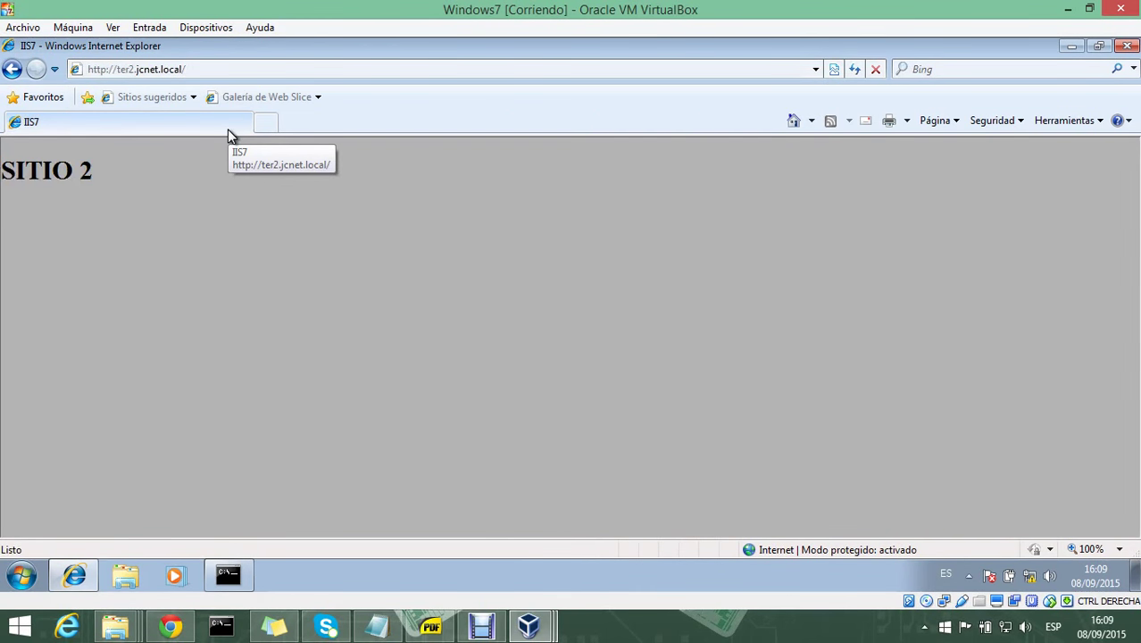